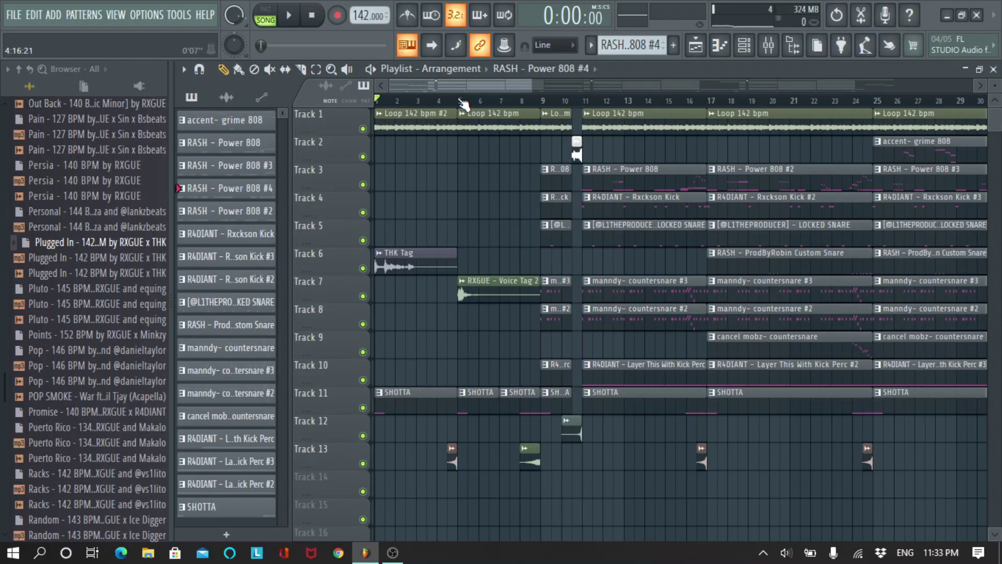
Examine the beat's arrangement across the playlist, from the intro tags to the repeated drum and 808 sections.
scroll(461, 100, "up", 2)
scroll(390, 108, "left", 2)
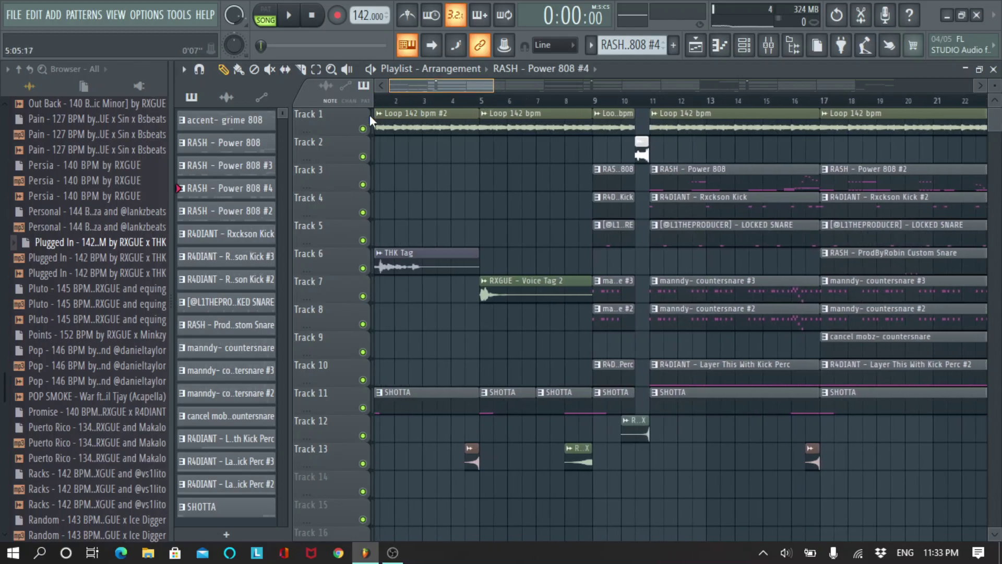
scroll(401, 92, "right", 5)
scroll(402, 102, "down", 6)
scroll(405, 103, "up", 3)
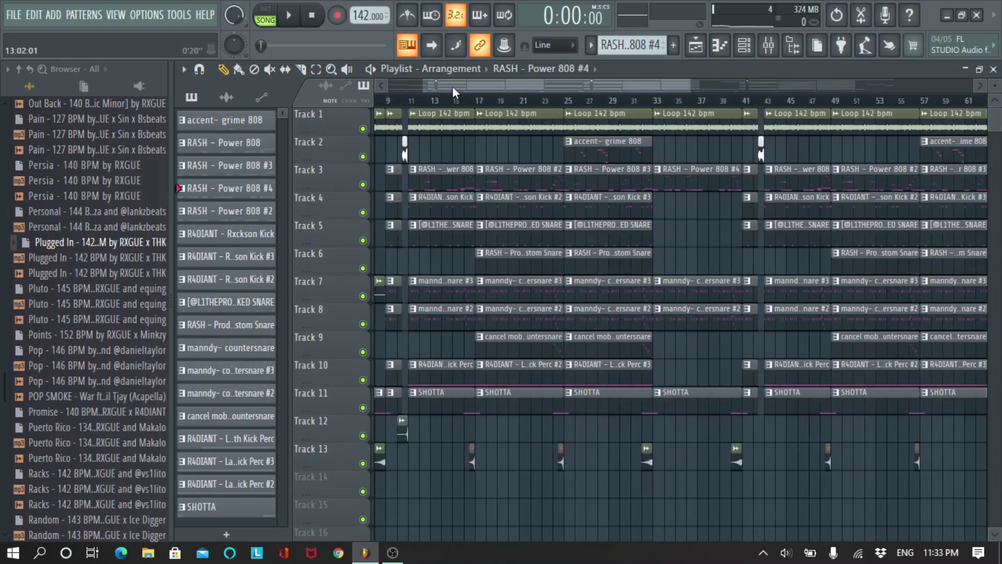
left_click_drag(453, 87, 408, 99)
scroll(409, 99, "up", 2)
scroll(411, 95, "up", 1)
scroll(415, 91, "down", 2)
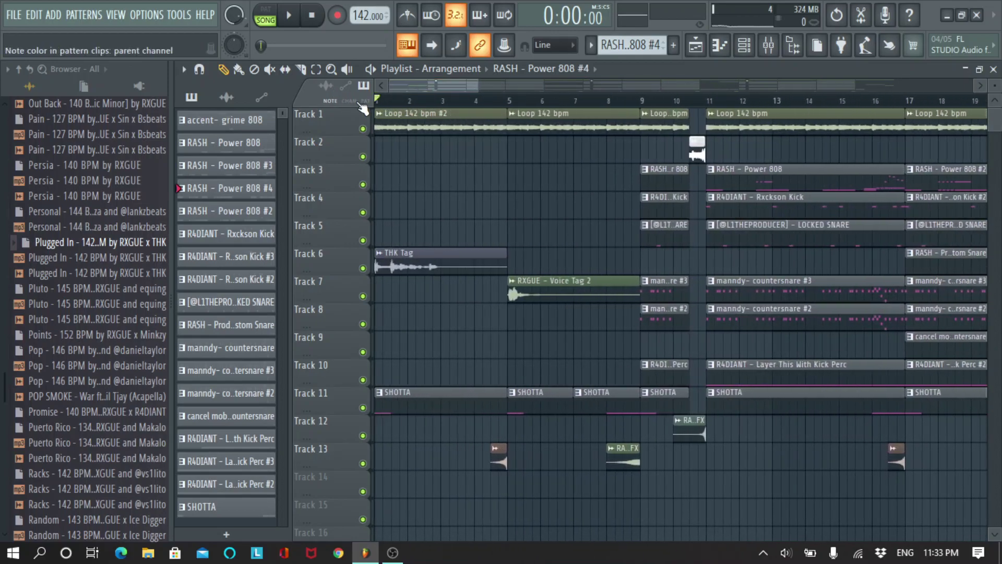
scroll(407, 102, "down", 2)
scroll(405, 103, "down", 3)
scroll(425, 101, "up", 1)
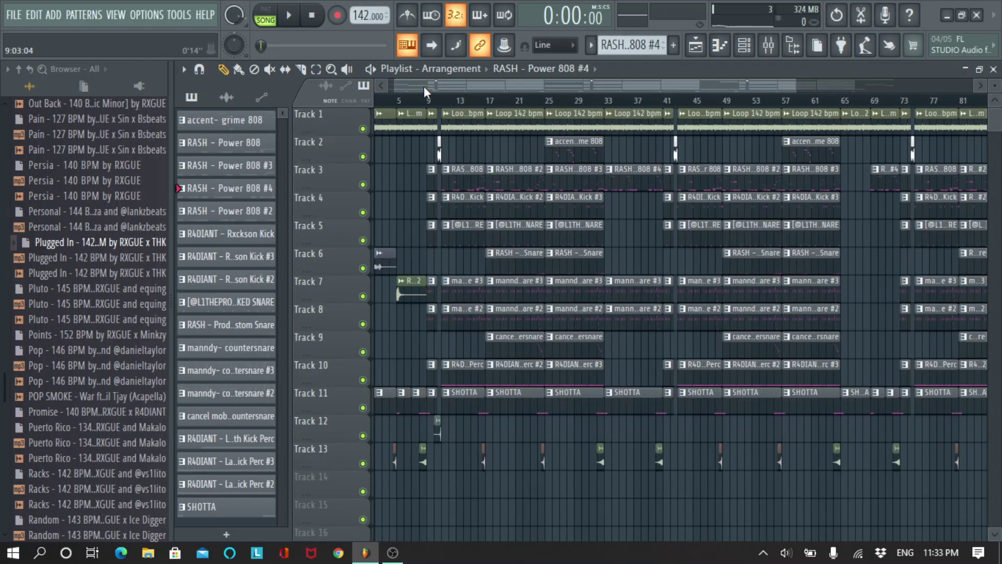
scroll(423, 91, "up", 3)
scroll(421, 107, "up", 2)
scroll(417, 104, "down", 2)
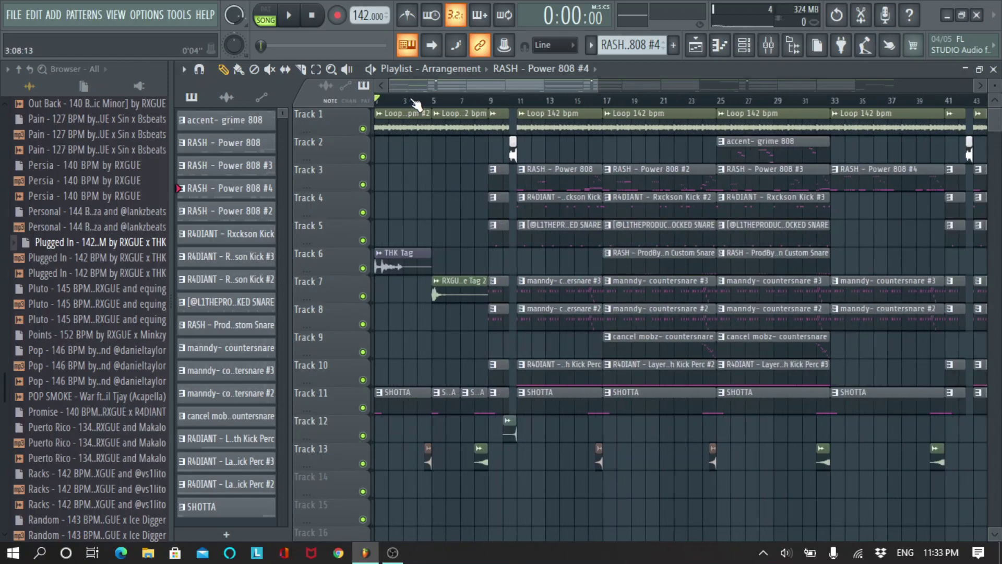
scroll(415, 102, "up", 2)
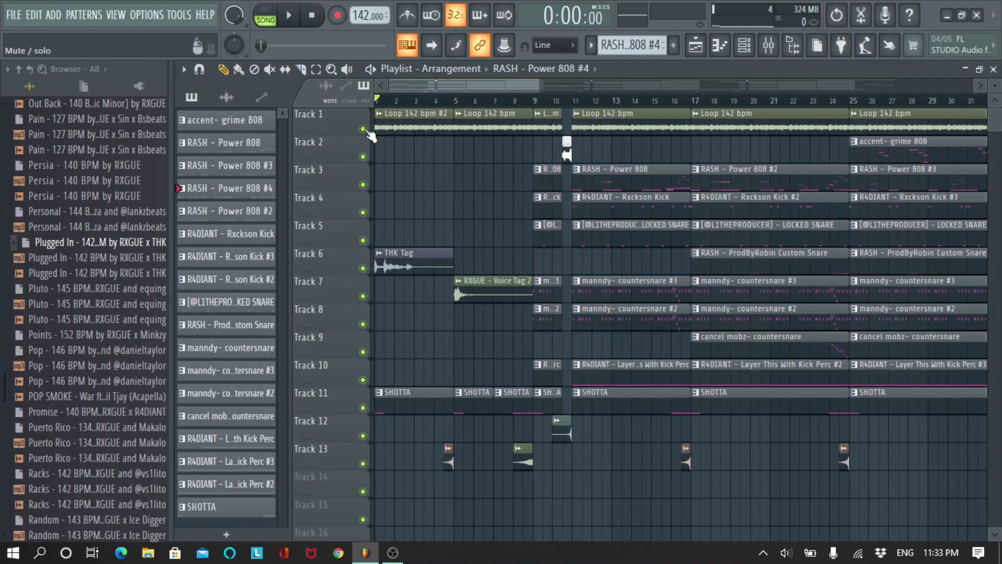
scroll(405, 94, "up", 3)
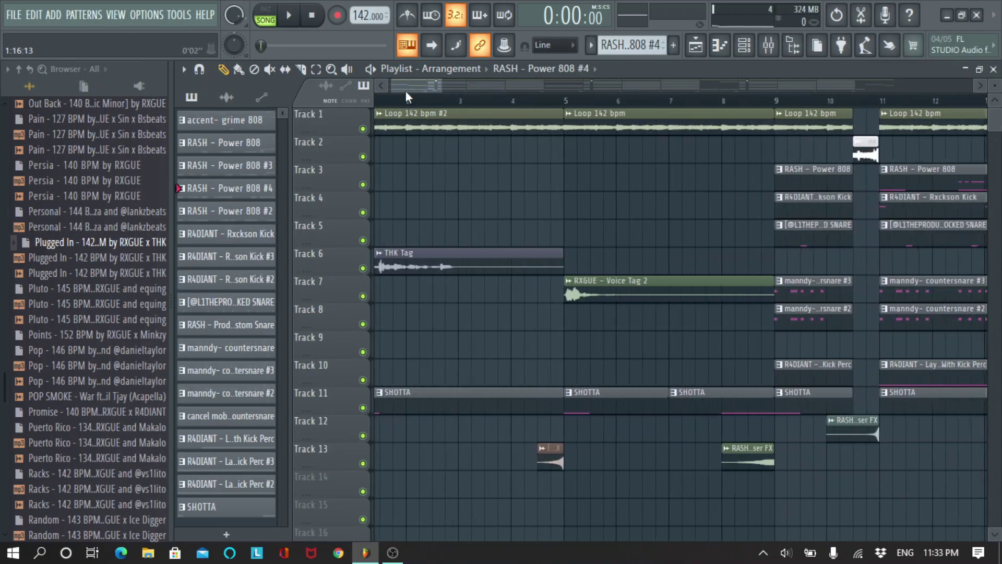
scroll(406, 98, "down", 2)
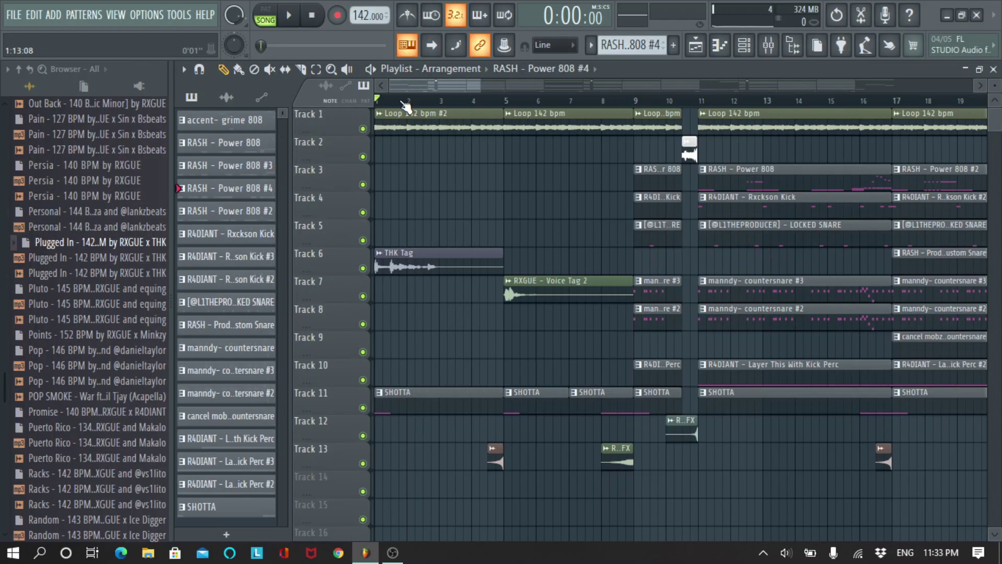
scroll(405, 106, "up", 3)
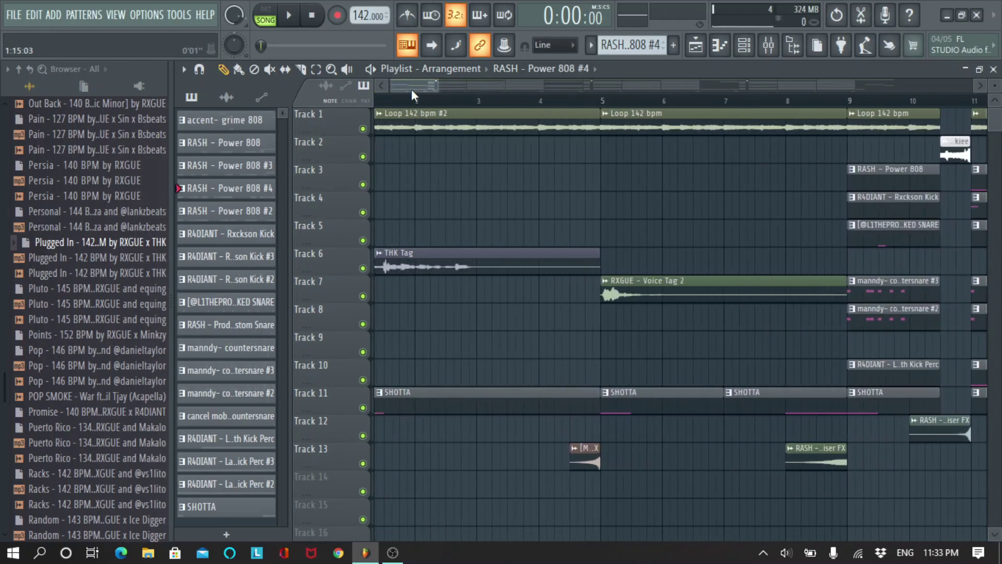
left_click_drag(410, 91, 393, 102)
scroll(401, 94, "down", 7)
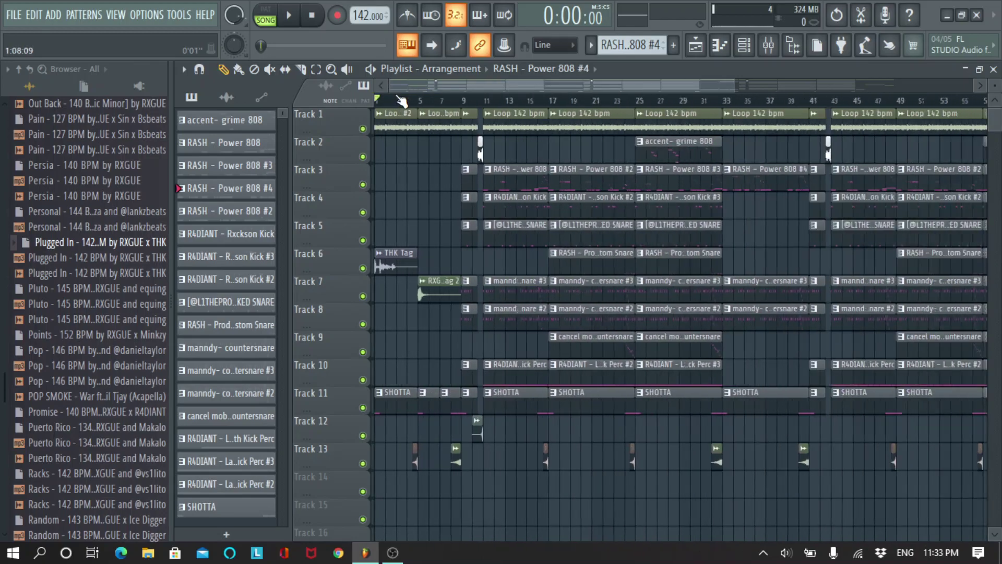
scroll(402, 92, "up", 6)
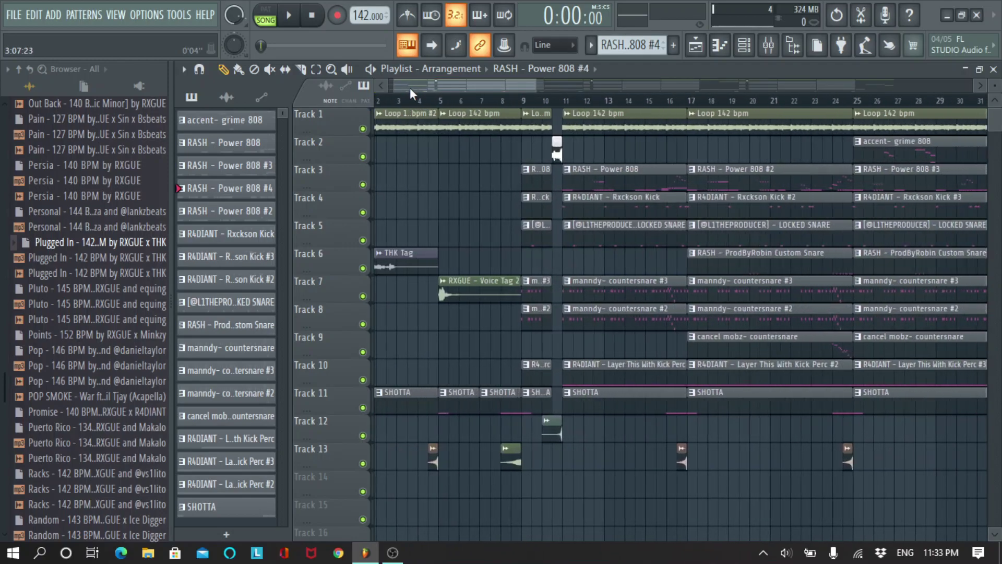
Solo Track 1 and inspect the sample settings of the "Loop 142 bpm #2" clip.
right_click(362, 129)
scroll(402, 100, "down", 2)
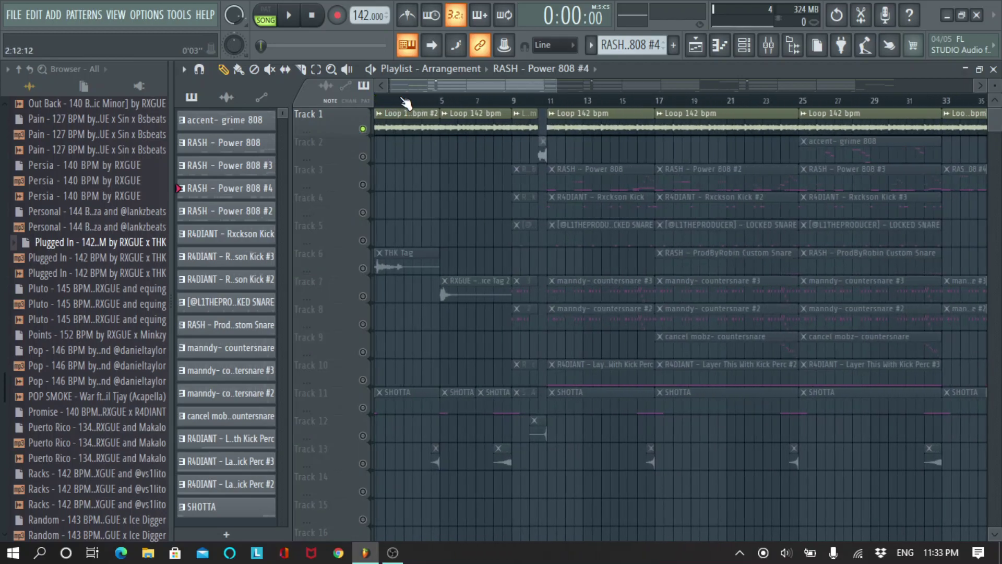
scroll(423, 102, "up", 4)
double_click(427, 118)
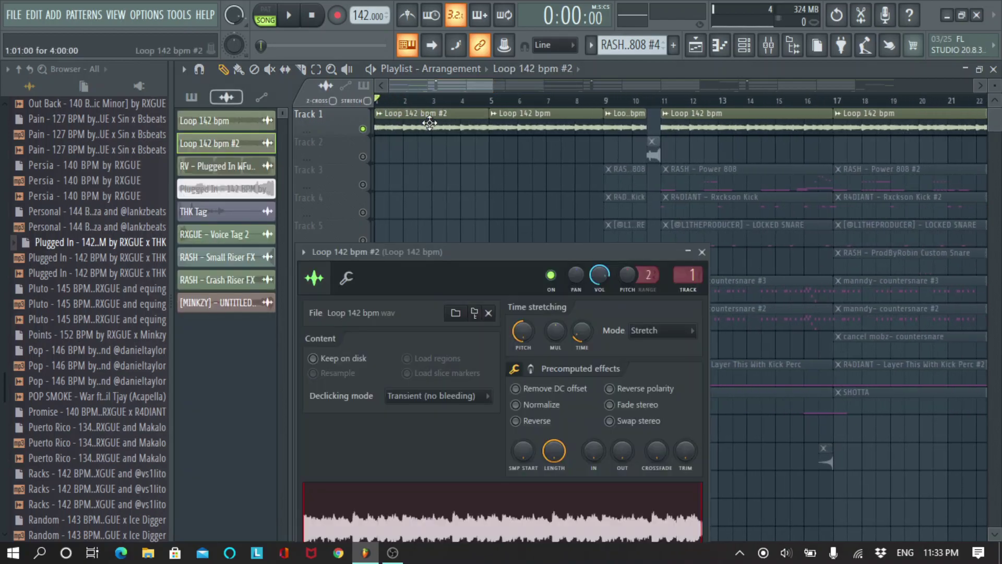
left_click(702, 251)
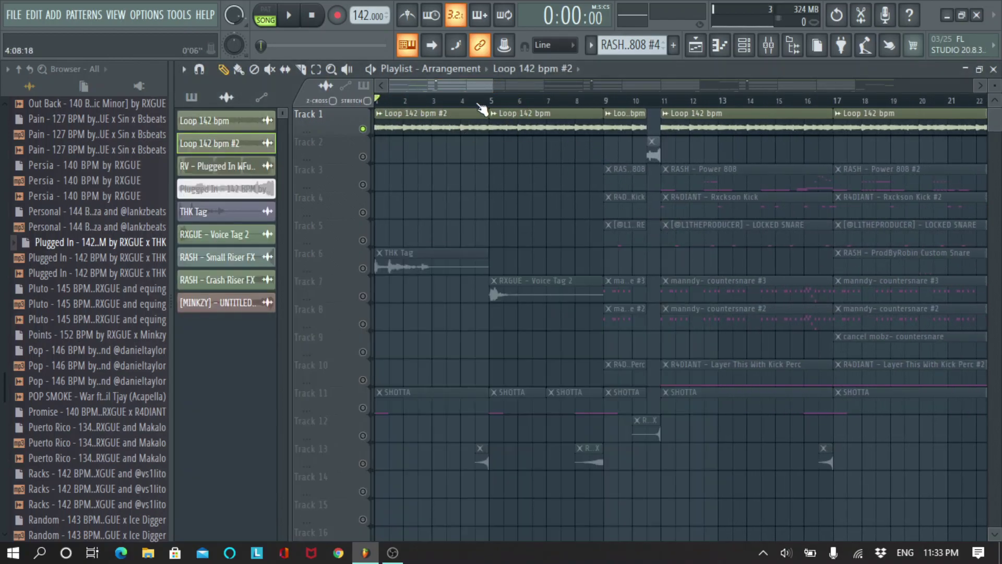
Play the soloed melody loop from bar 1 through the intro, stop playback and unsolo Track 1.
key("space")
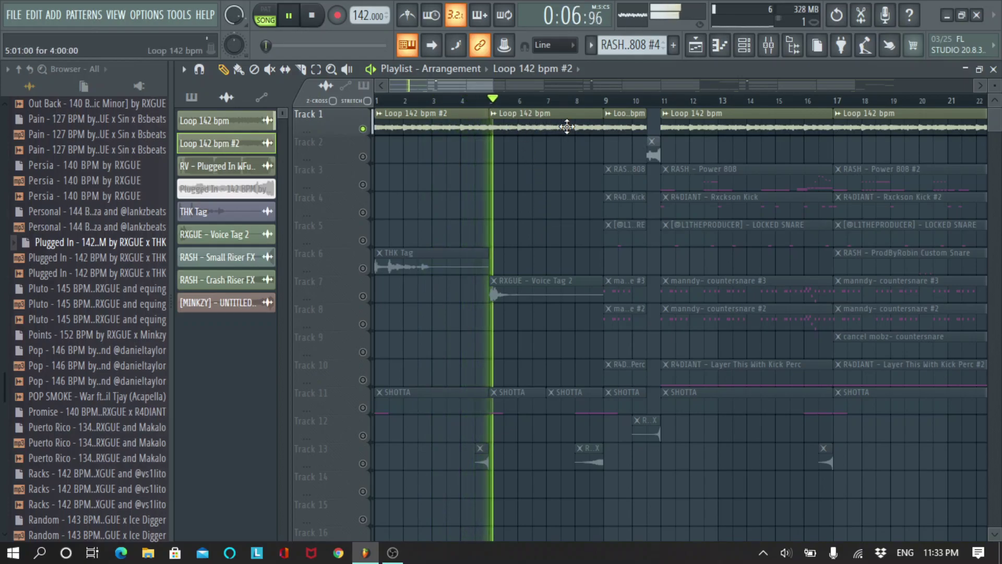
scroll(574, 115, "down", 2)
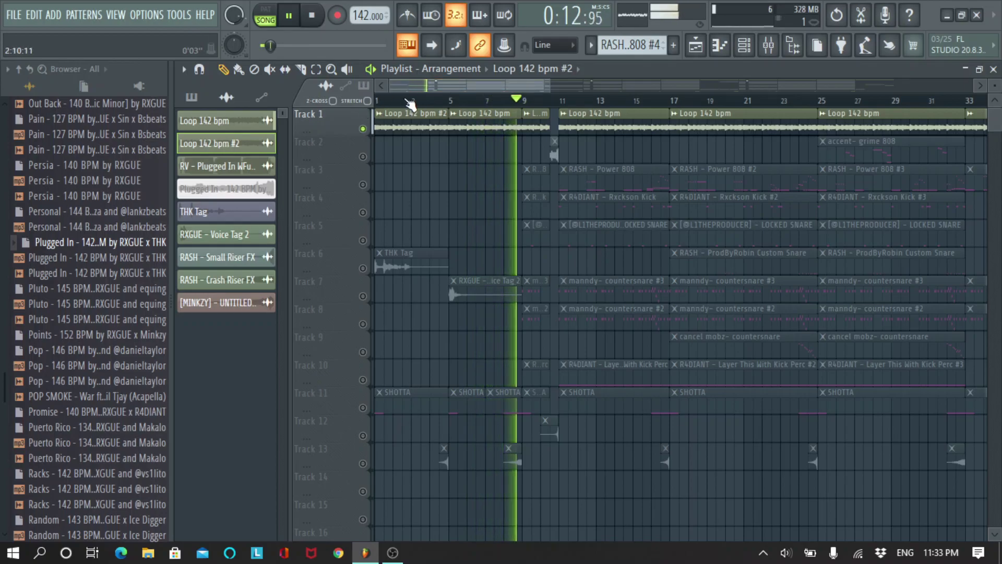
scroll(410, 104, "down", 2)
scroll(411, 103, "down", 1)
key("space")
right_click(363, 129)
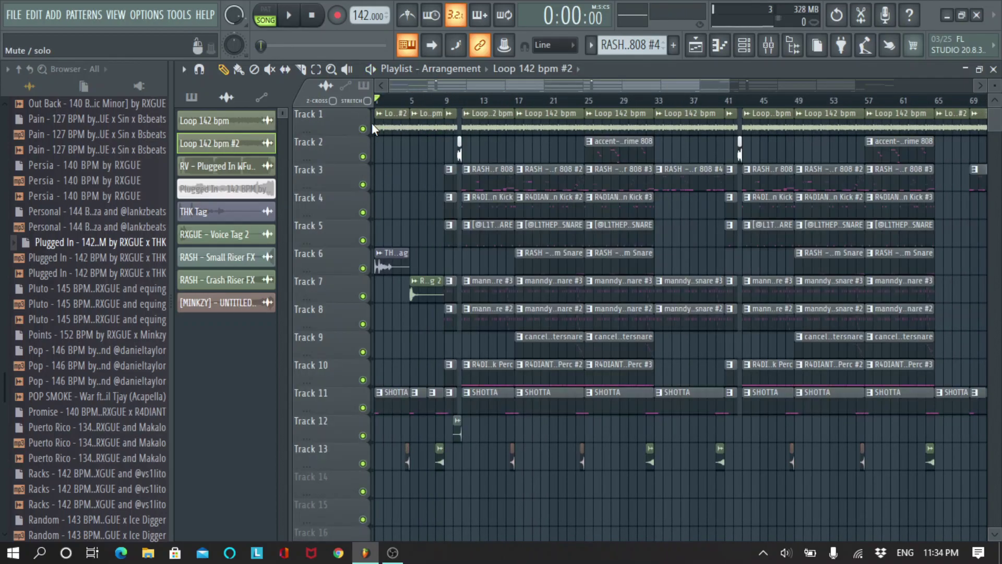
Set the playback position to bar 9 and examine how the intro leads into the drum section.
scroll(431, 106, "up", 1)
scroll(431, 106, "up", 5)
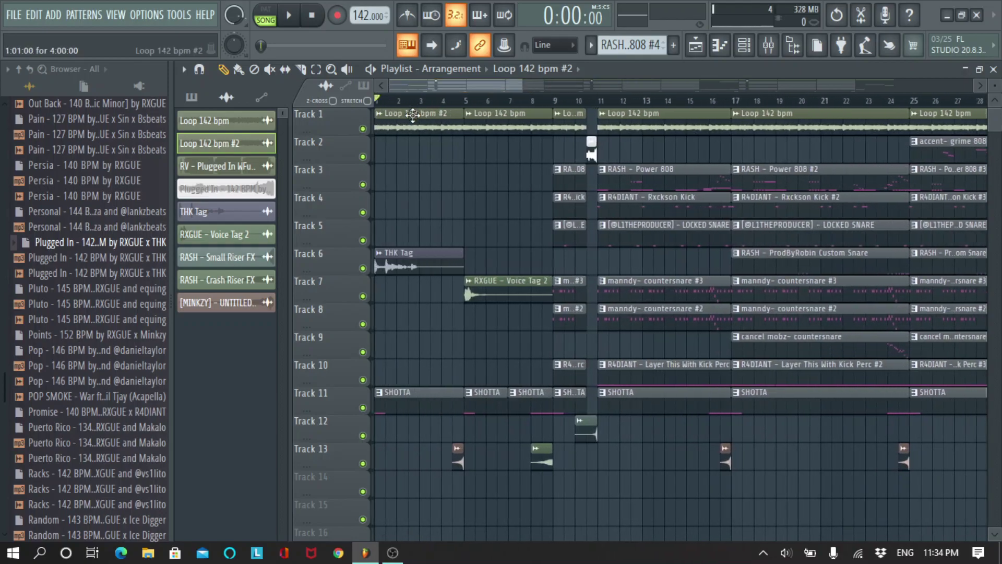
scroll(454, 101, "down", 3)
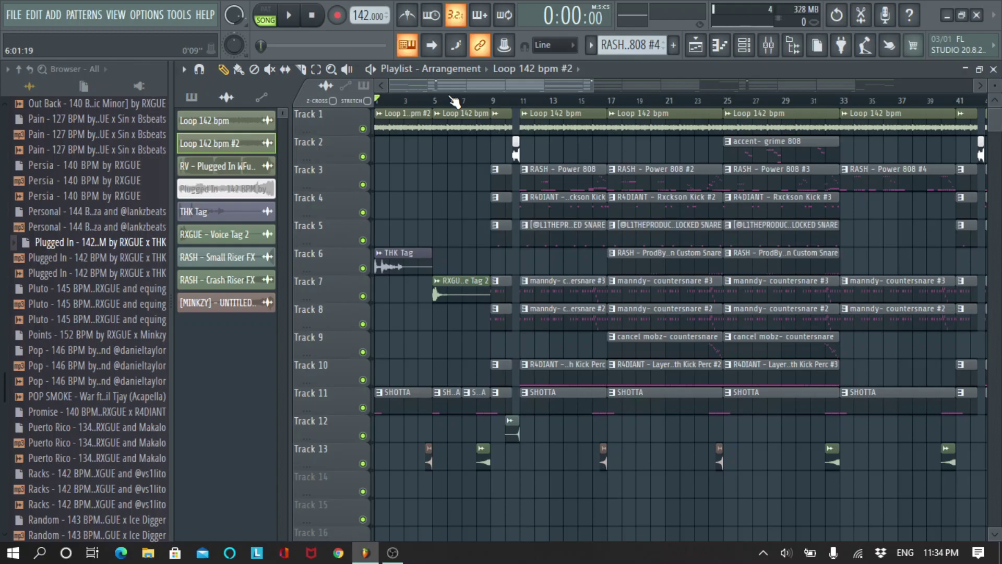
left_click(491, 101)
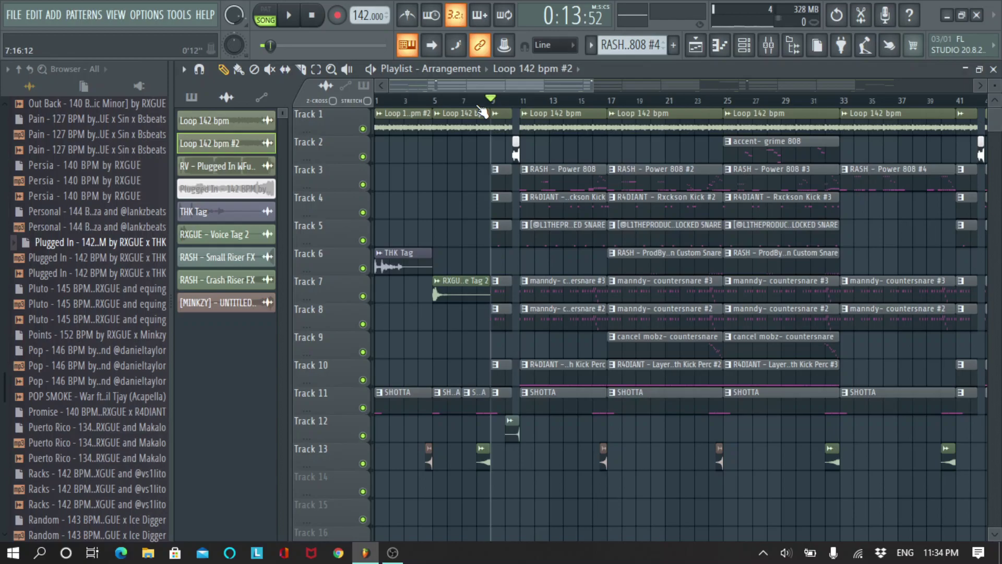
scroll(480, 111, "down", 3)
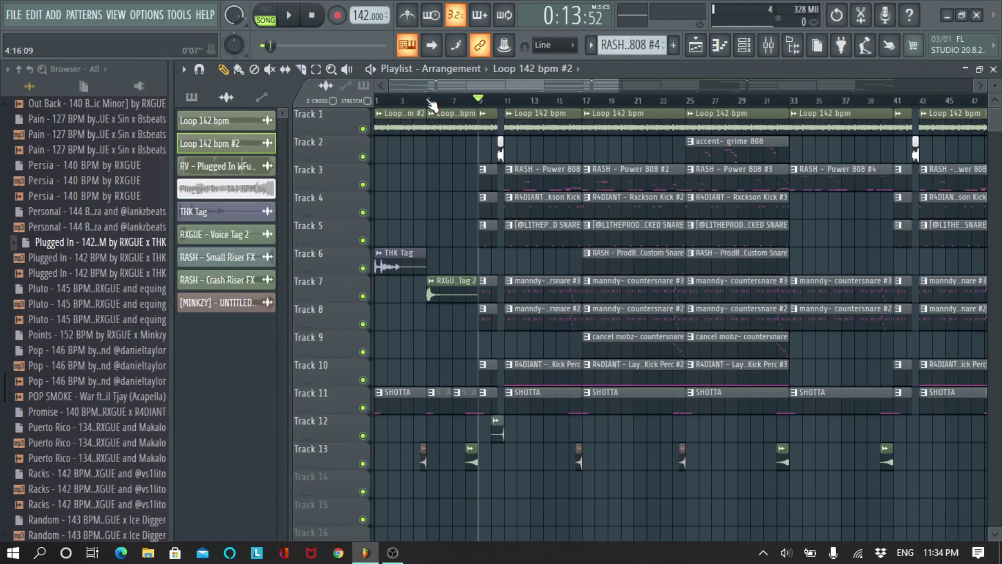
scroll(429, 102, "up", 3)
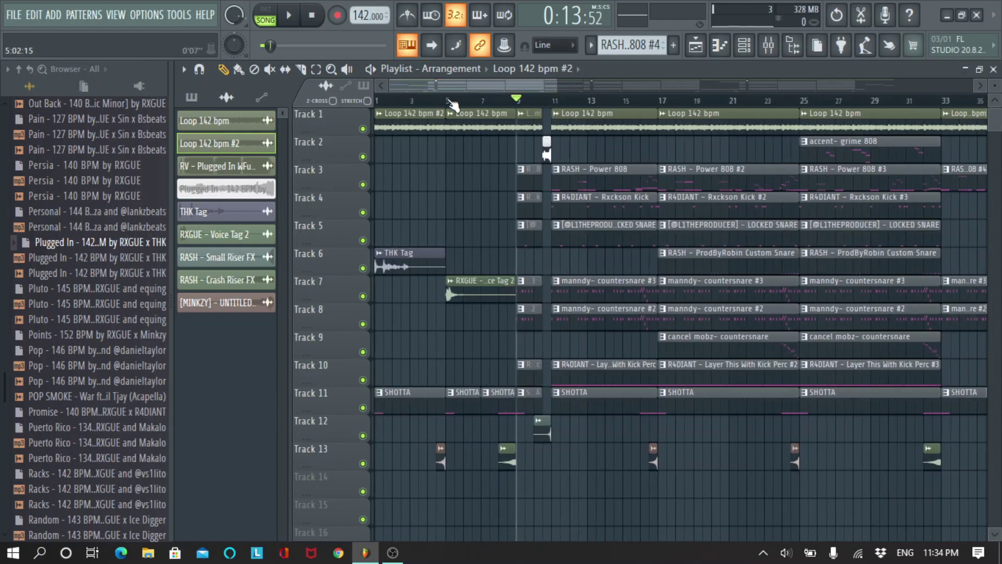
scroll(452, 104, "down", 3)
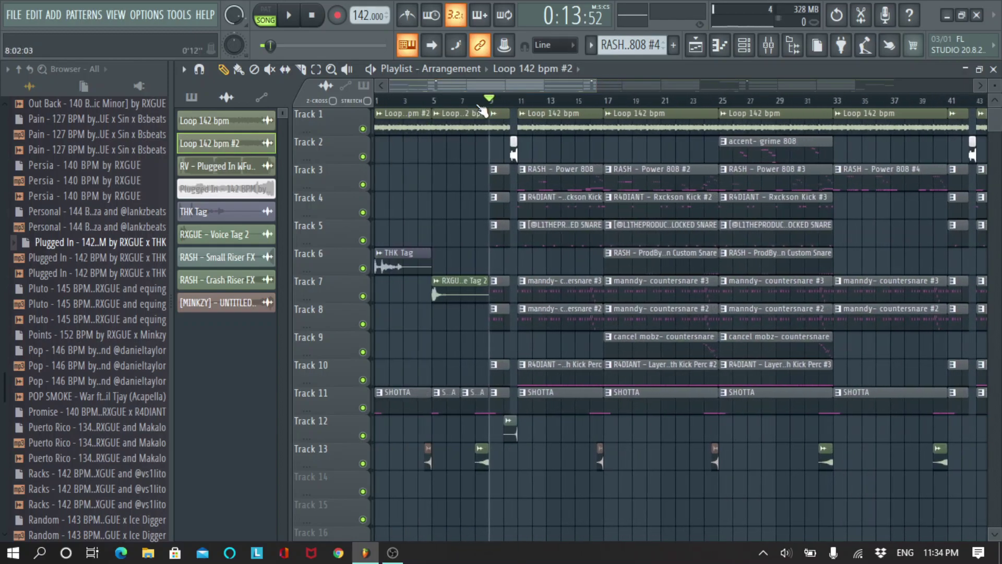
scroll(503, 108, "up", 6)
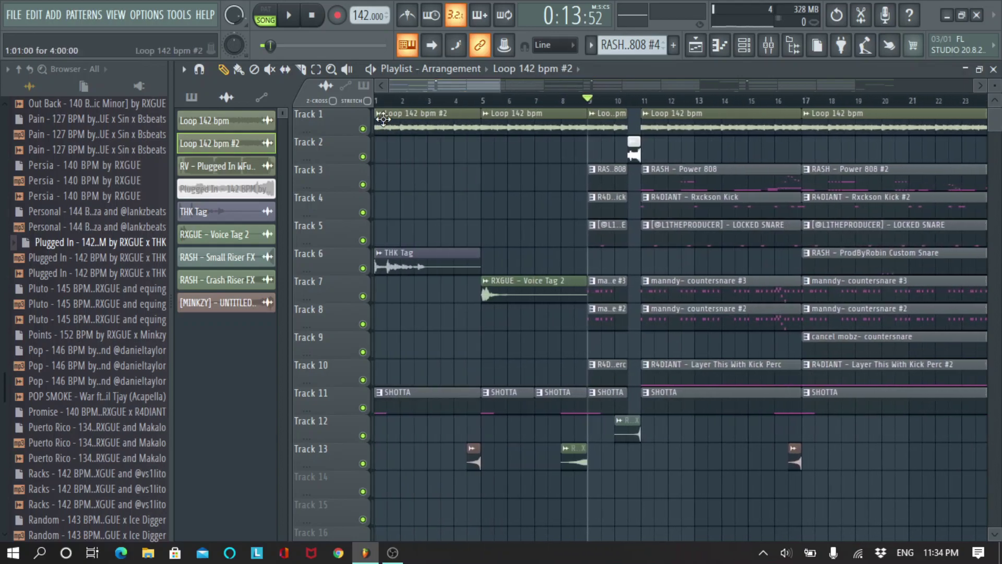
scroll(429, 104, "down", 4)
scroll(471, 107, "down", 2)
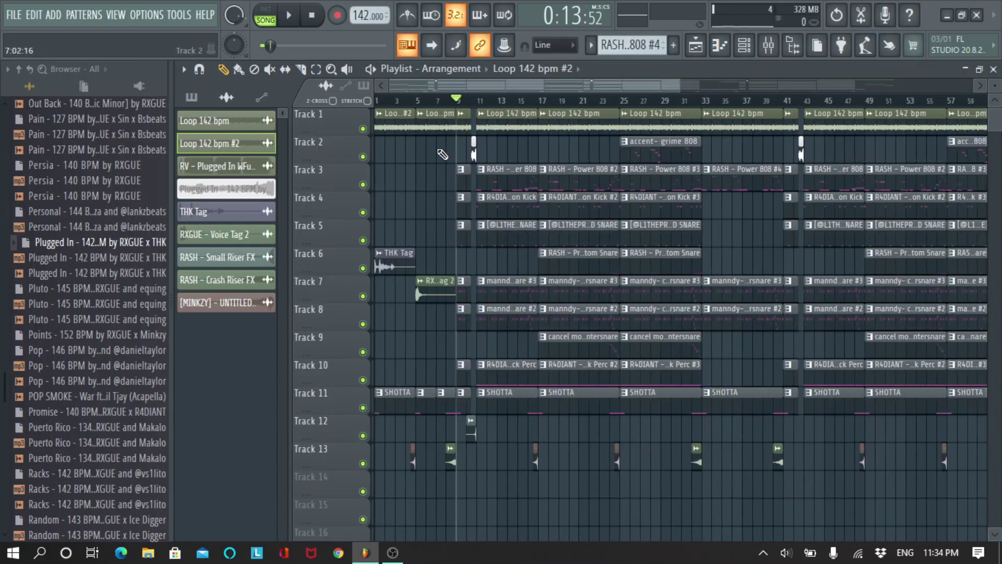
Solo Track 3 and listen to the "RASH - Power 808" pattern at bar 11 in the piano roll.
right_click(364, 185)
scroll(532, 104, "up", 5)
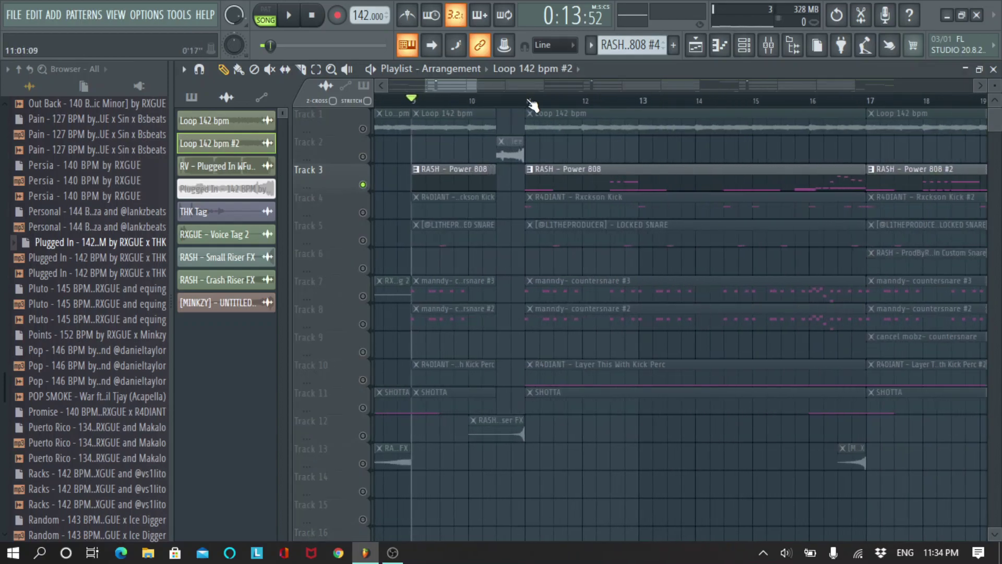
double_click(559, 179)
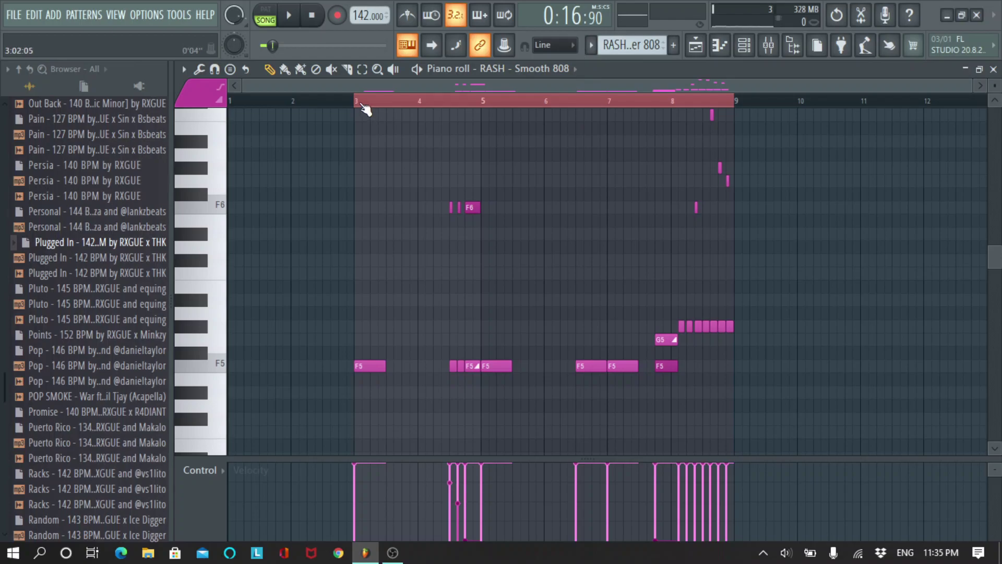
key("space")
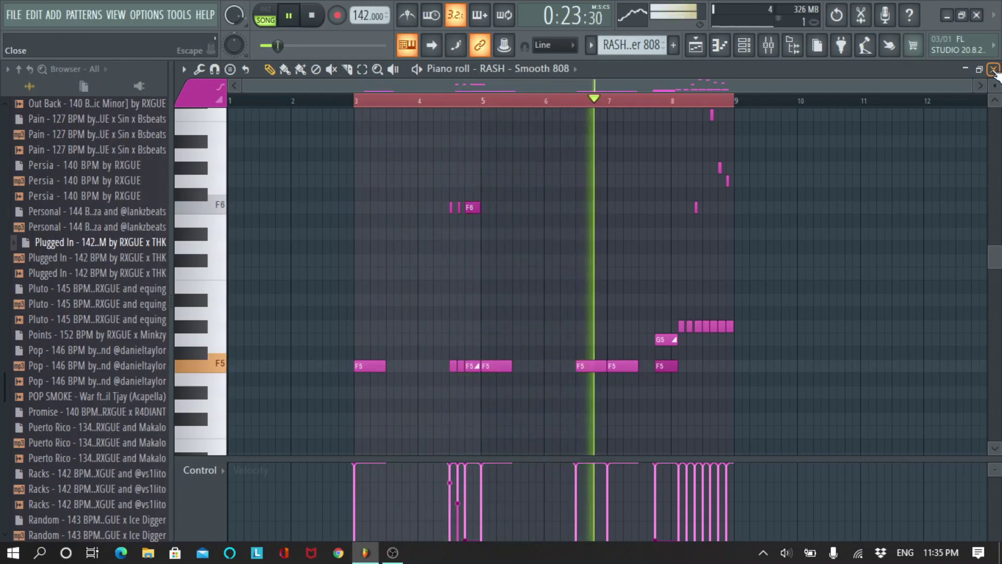
scroll(651, 205, "down", 3)
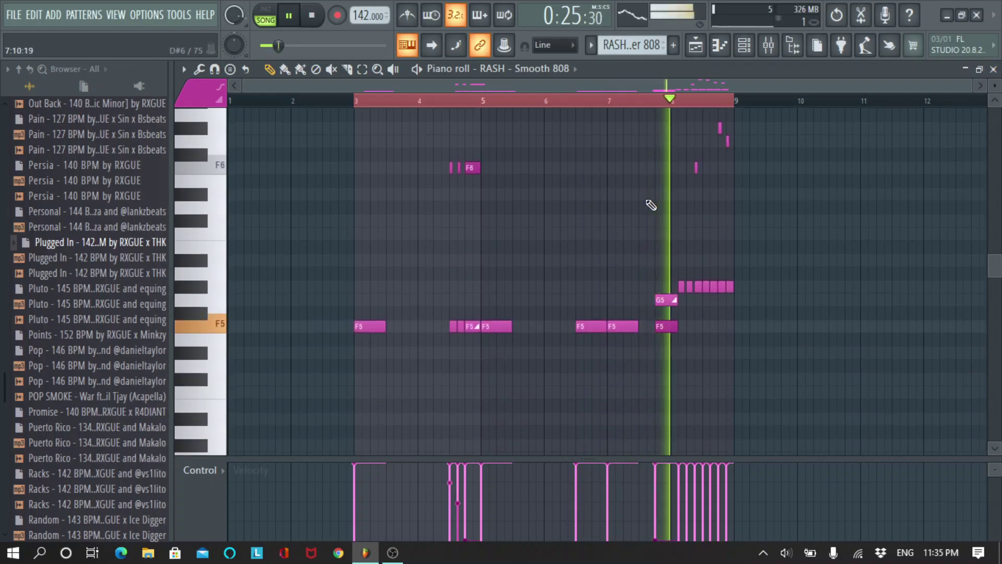
left_click(993, 68)
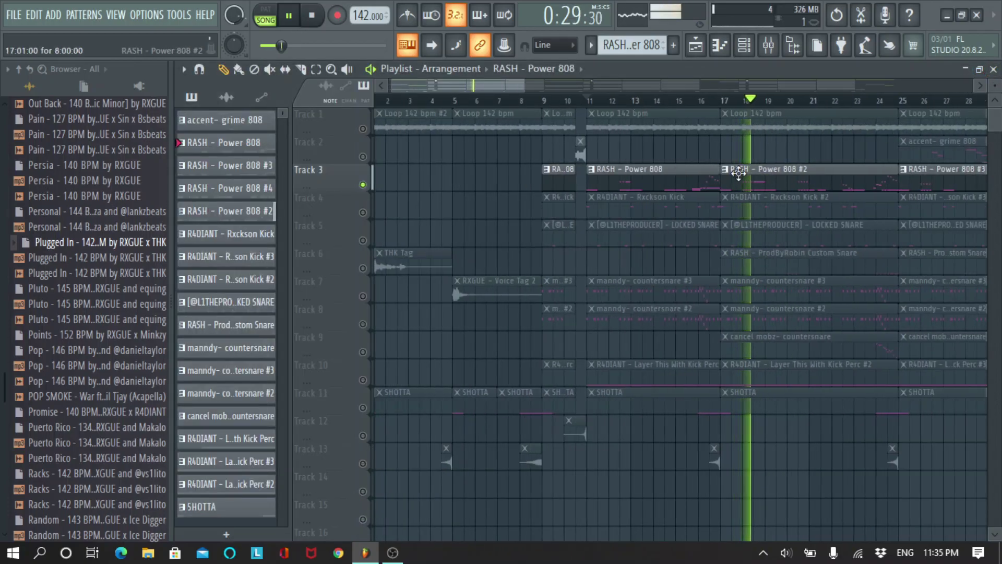
Review the notes of the "RASH - Power 808 #2" pattern in the piano roll during playback.
double_click(738, 174)
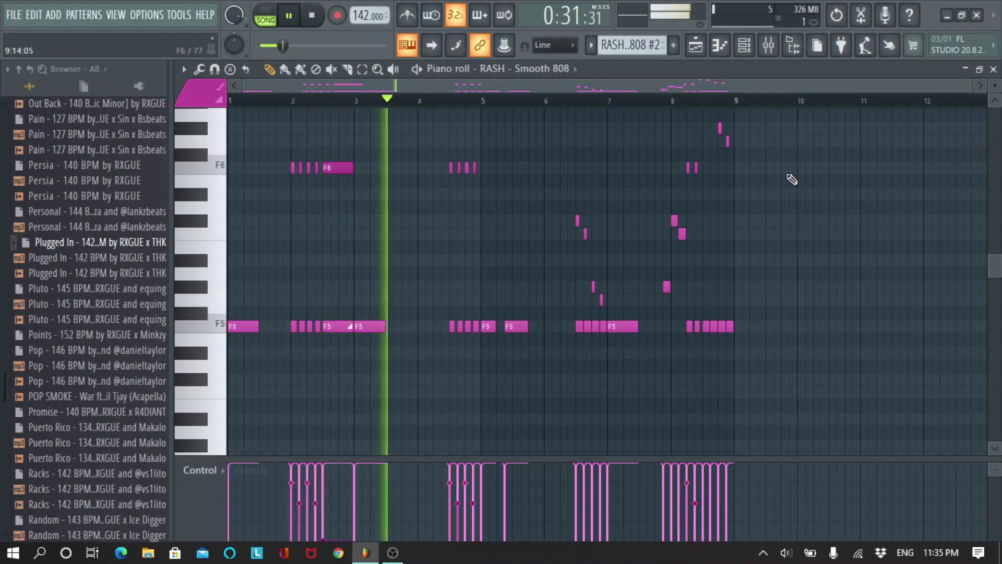
scroll(814, 170, "up", 3)
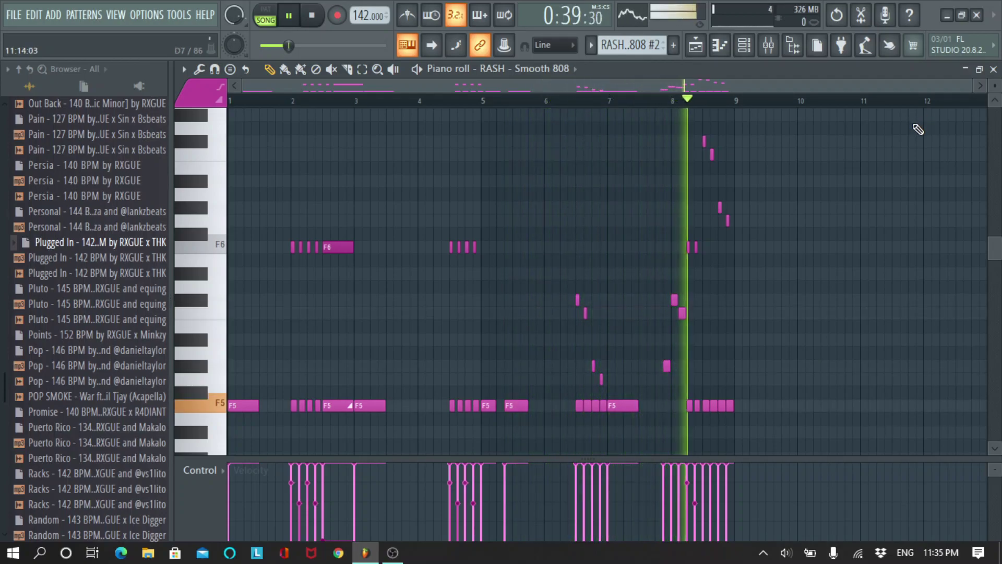
key("F5")
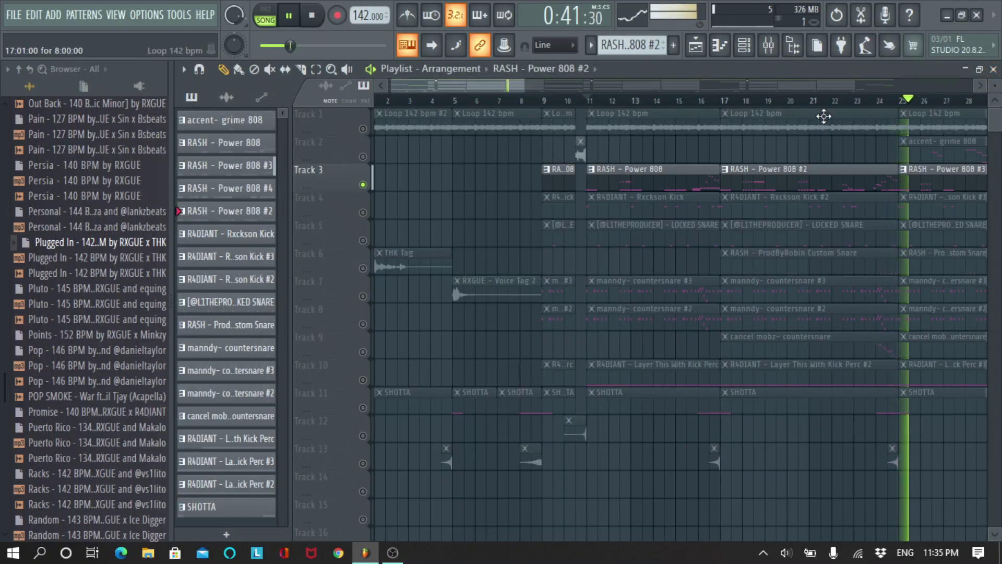
Review the "RASH - Power 808 #3" pattern in the piano roll during playback, and stop playback in the playlist.
scroll(845, 101, "down", 3)
double_click(761, 182)
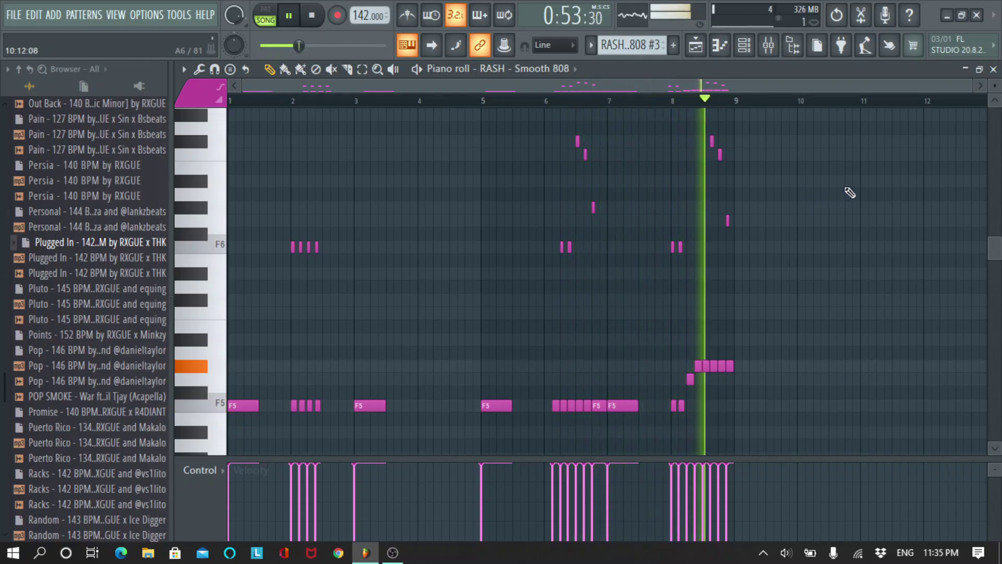
left_click(993, 69)
key("space")
scroll(789, 102, "right", 5)
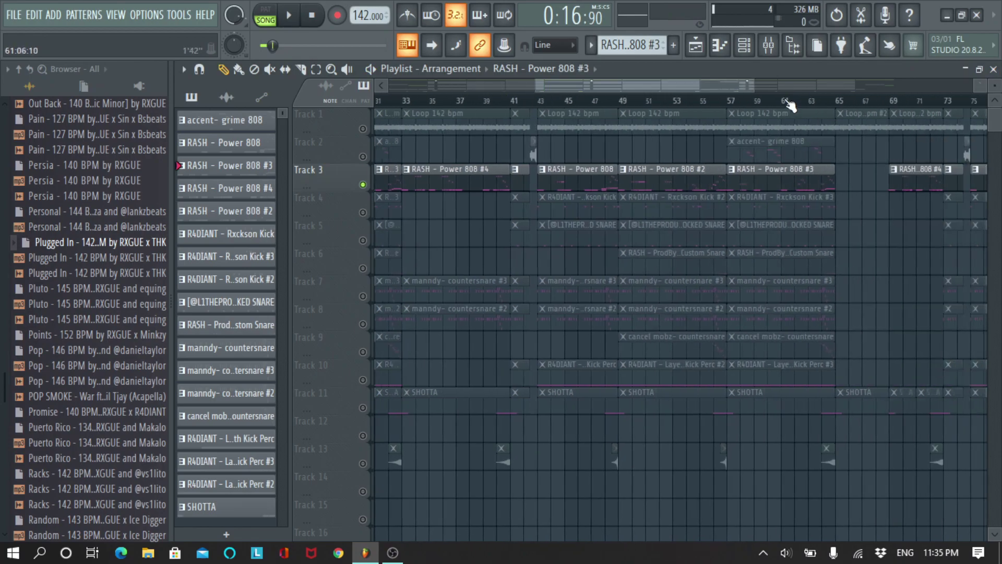
Open the first "RASH - Power 808" pattern in the piano roll and examine its F5 notes and F6 slide notes.
scroll(789, 102, "left", 8)
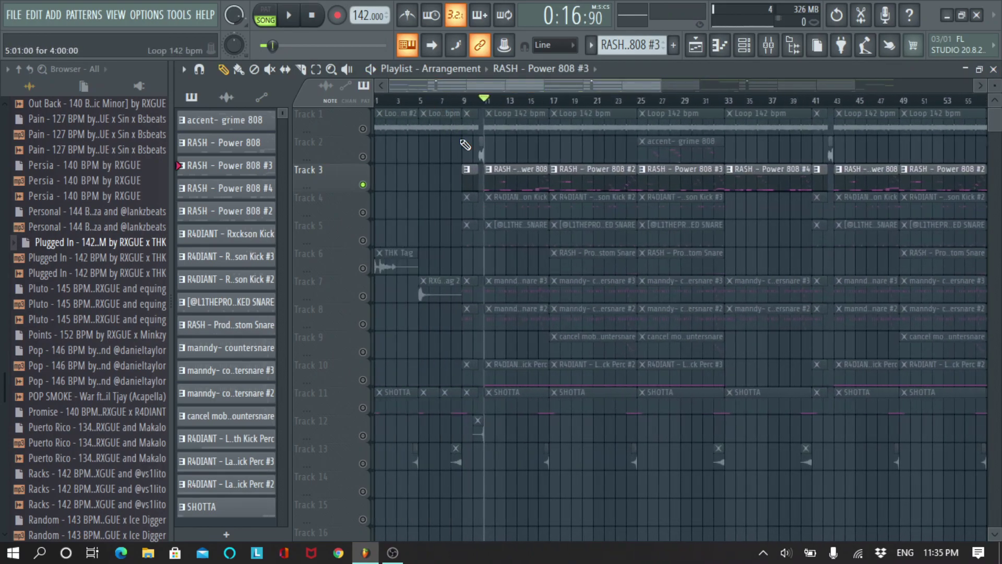
double_click(532, 173)
scroll(563, 103, "left", 1)
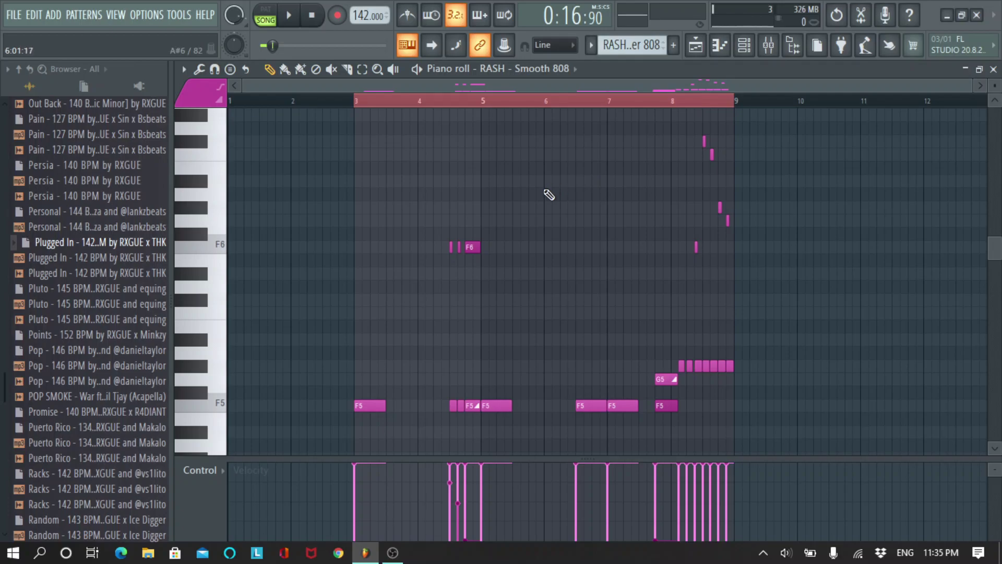
left_click_drag(486, 228, 421, 280)
right_click(475, 360)
left_click_drag(740, 321, 654, 405)
scroll(443, 246, "down", 3)
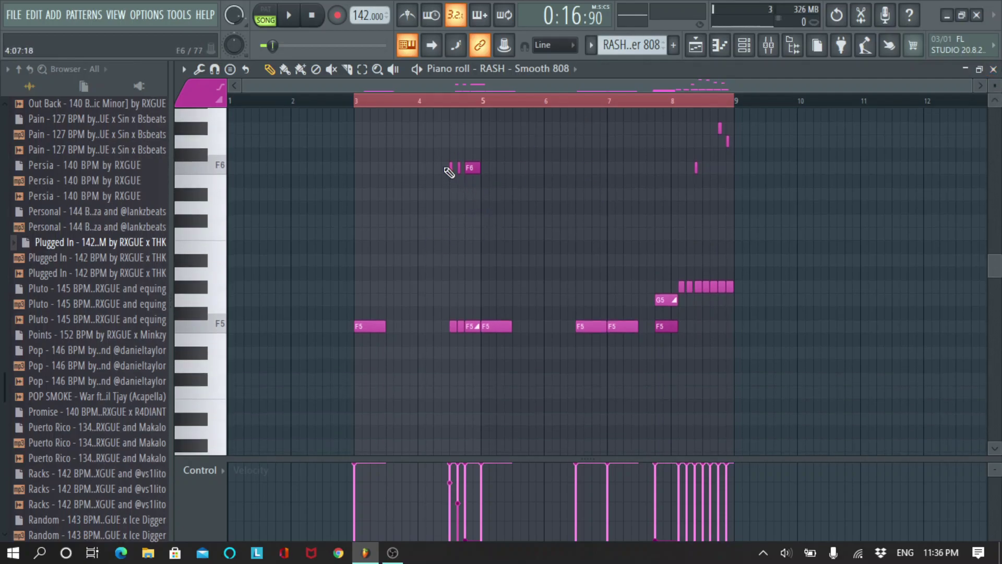
Inspect the two short F6 slide notes in bar 4 of the "RASH - Power 808" pattern, and return to the playlist.
scroll(441, 108, "up", 5)
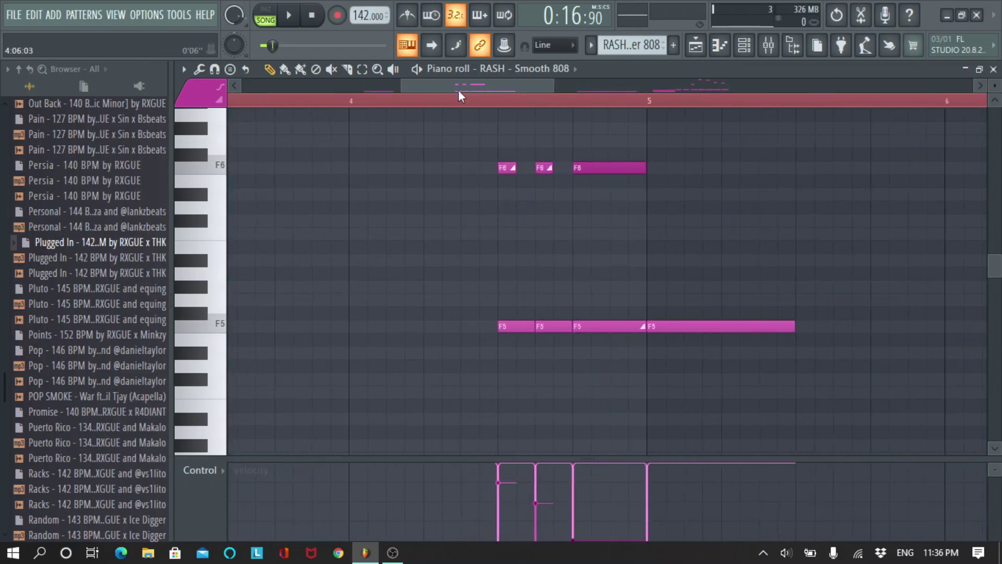
left_click(496, 106)
left_click_drag(546, 150, 500, 201)
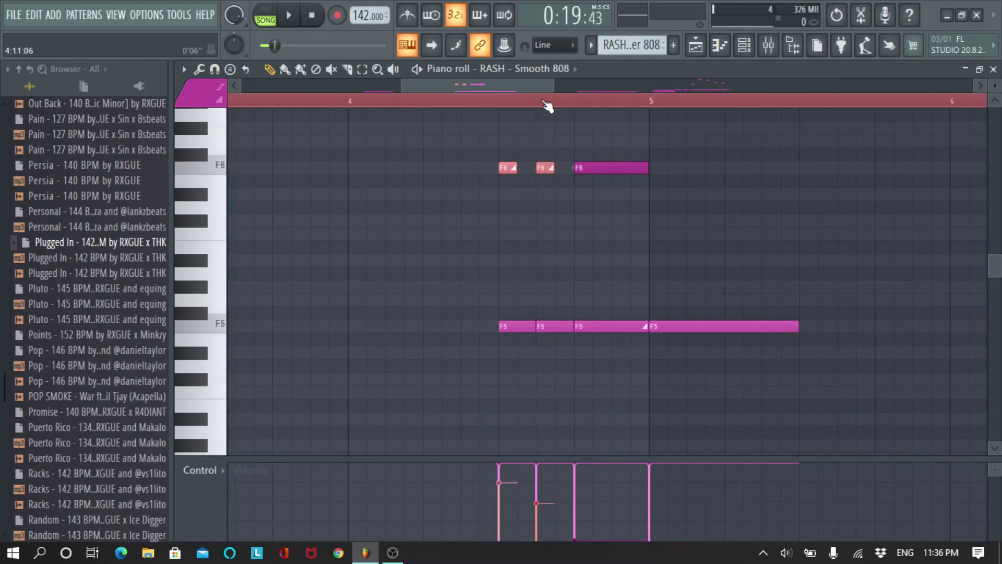
scroll(544, 101, "down", 5)
scroll(765, 113, "down", 2)
left_click(994, 68)
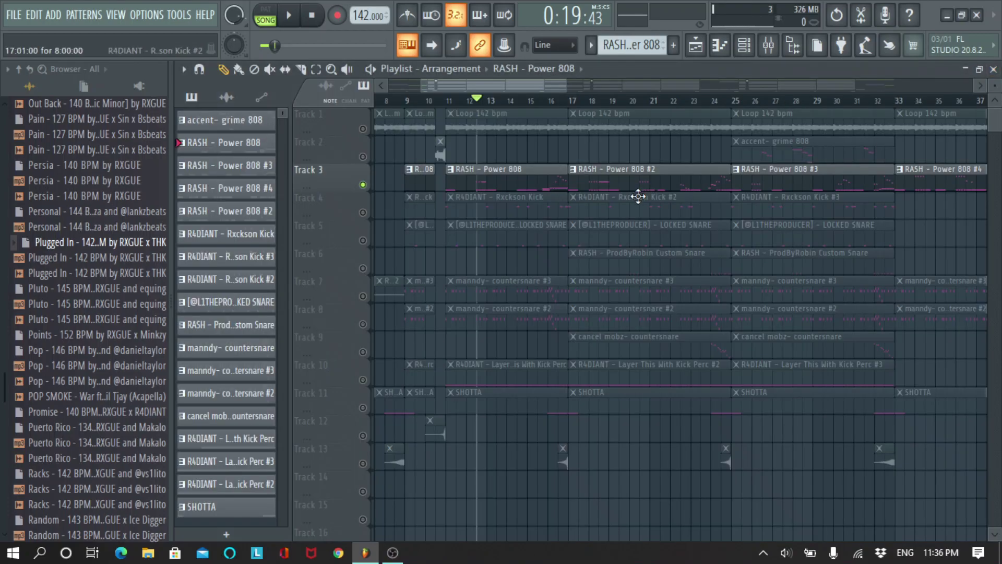
Open the "RASH - Power 808 #2" pattern in the piano roll and listen from bar 2 and from late in bar 4.
left_click(650, 162)
left_click(295, 102)
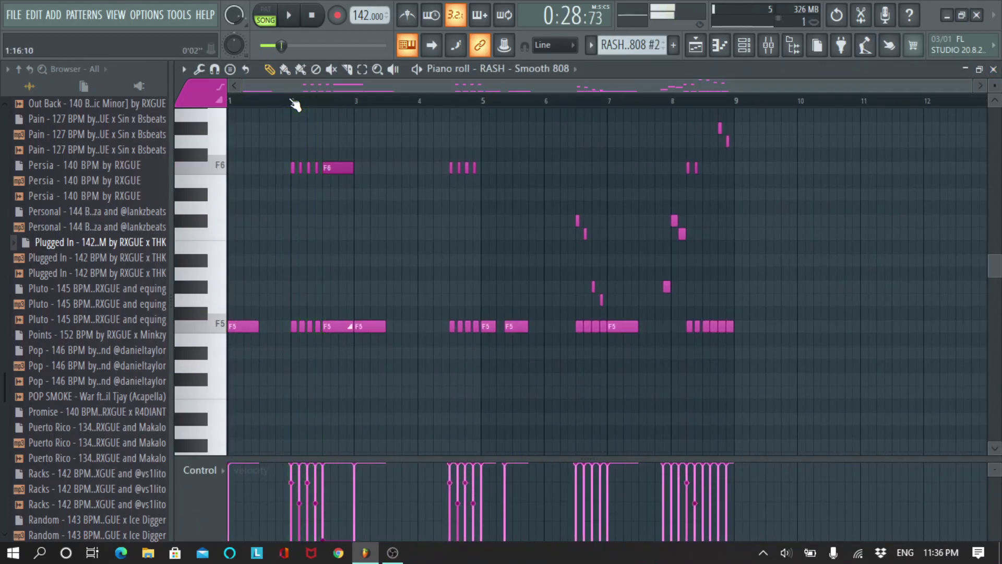
scroll(304, 87, "up", 3)
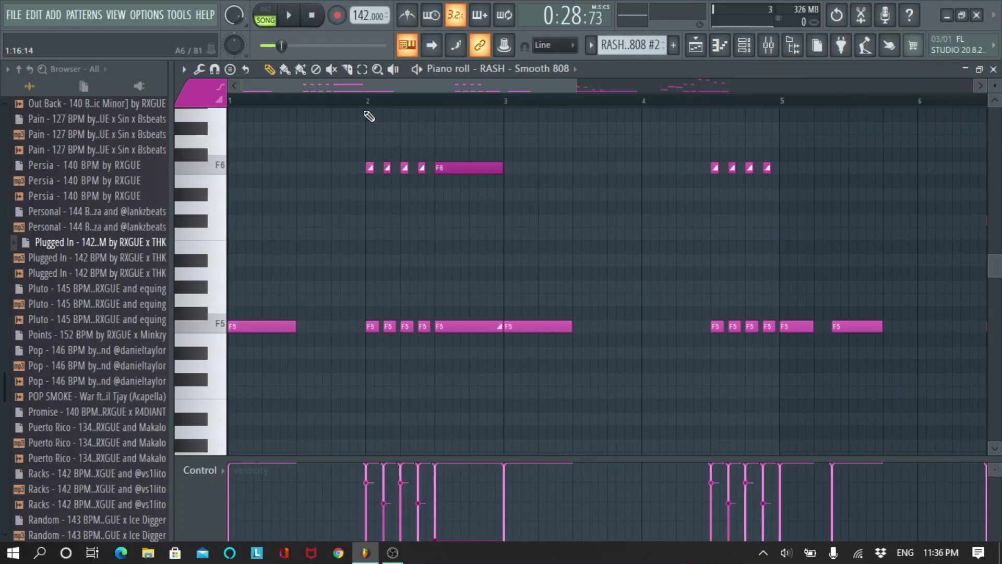
key("space")
key("space")
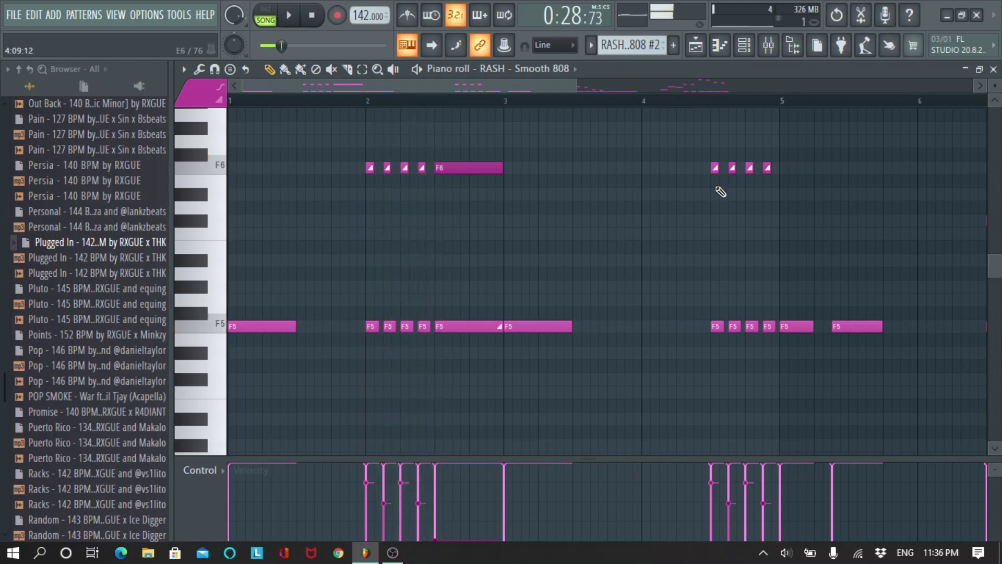
left_click(715, 104)
key("space")
scroll(716, 109, "down", 4)
key("space")
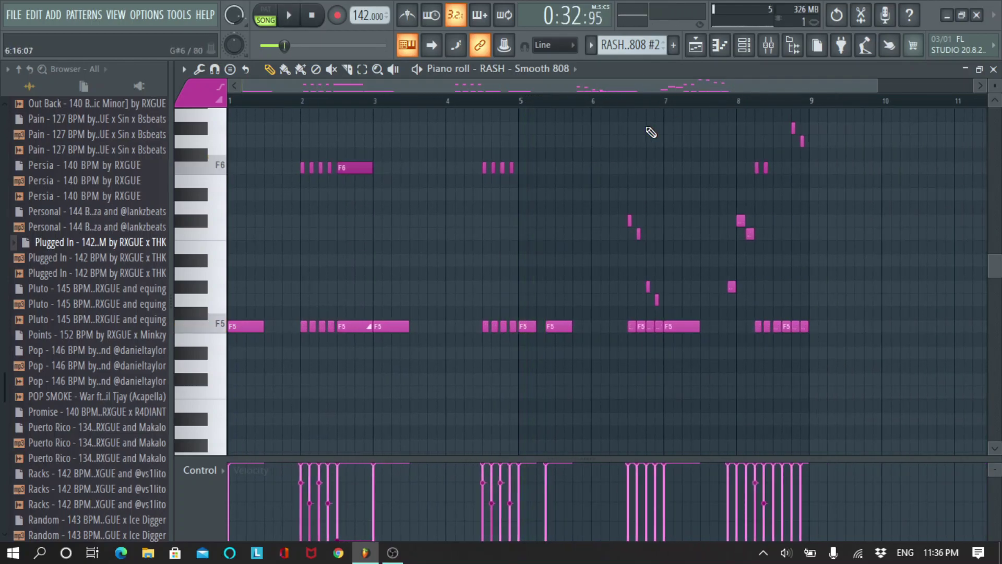
Examine and replay the four short F6 slide notes at bar 2 of the "RASH - Power 808 #2" pattern.
scroll(412, 86, "up", 4)
left_click(365, 102)
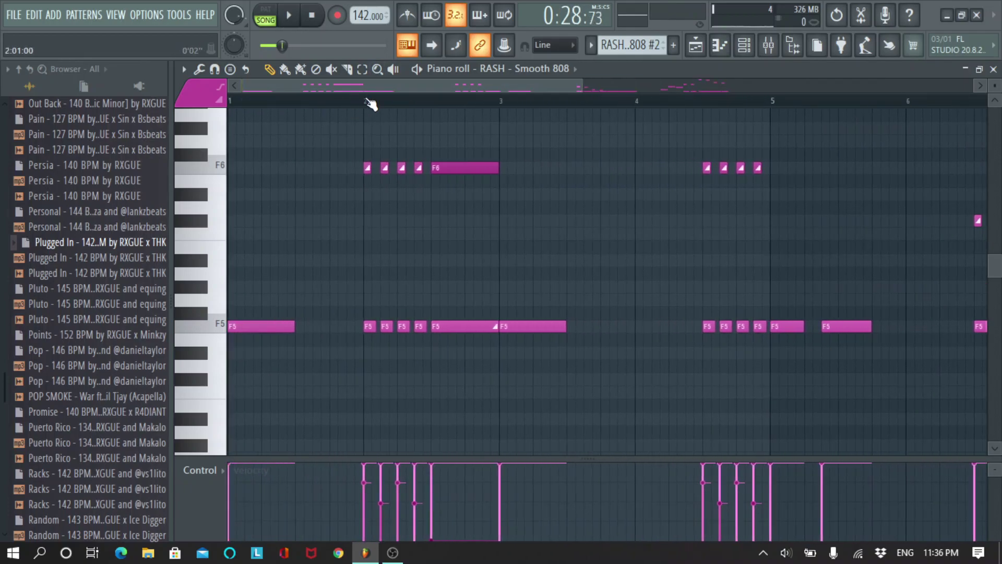
scroll(374, 105, "up", 2)
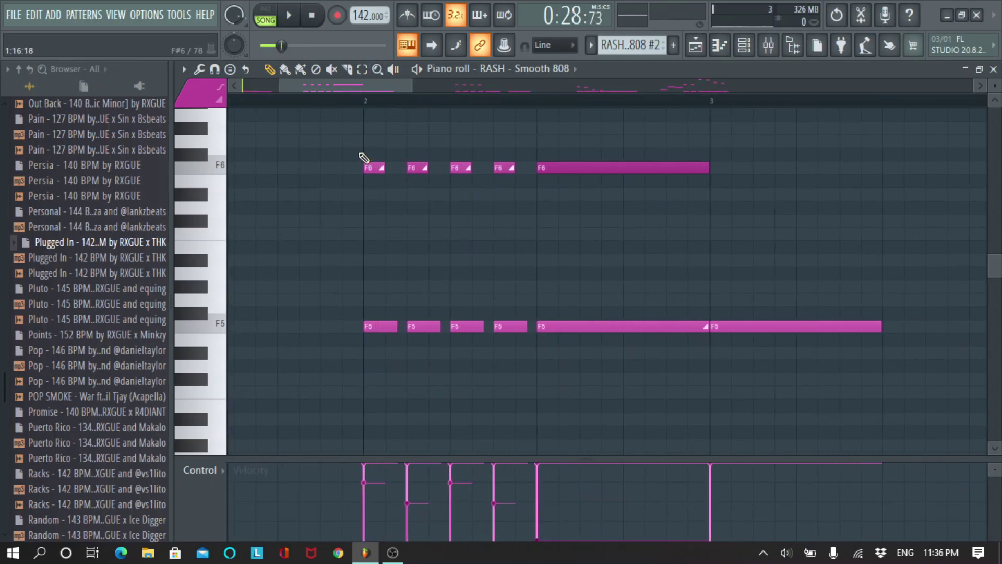
left_click_drag(512, 134, 364, 238)
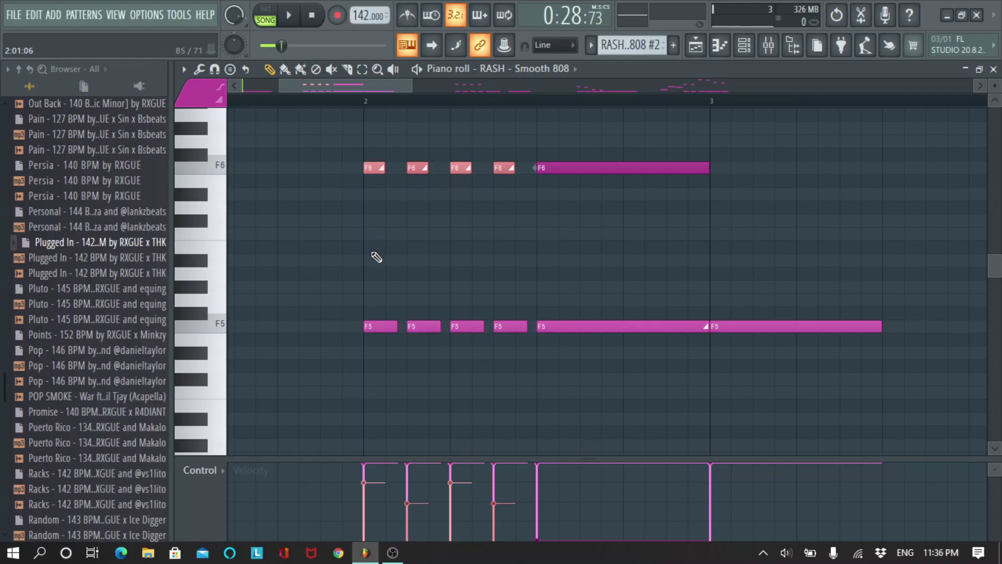
left_click(417, 205)
scroll(352, 92, "down", 2)
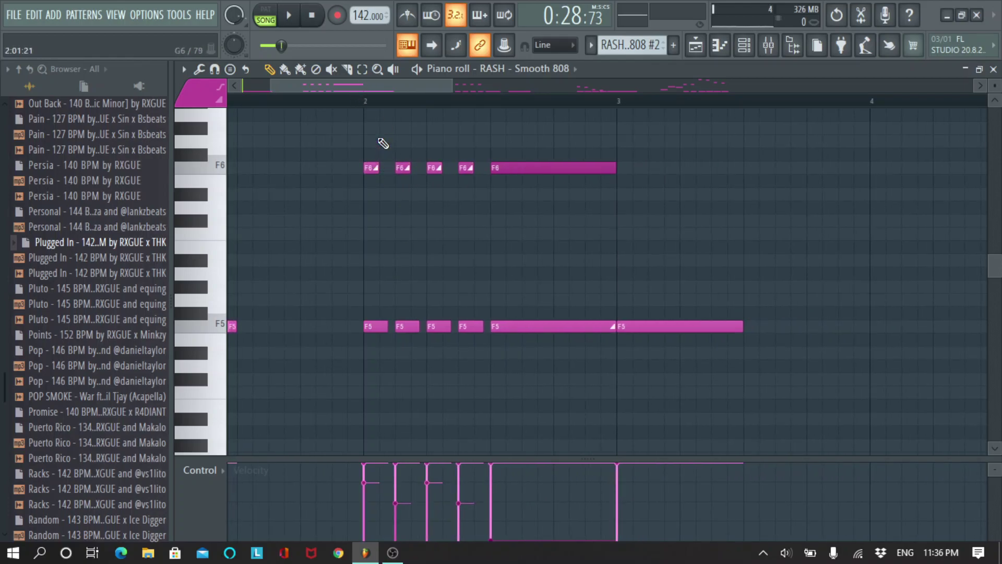
key("space")
key("space")
scroll(371, 105, "down", 8)
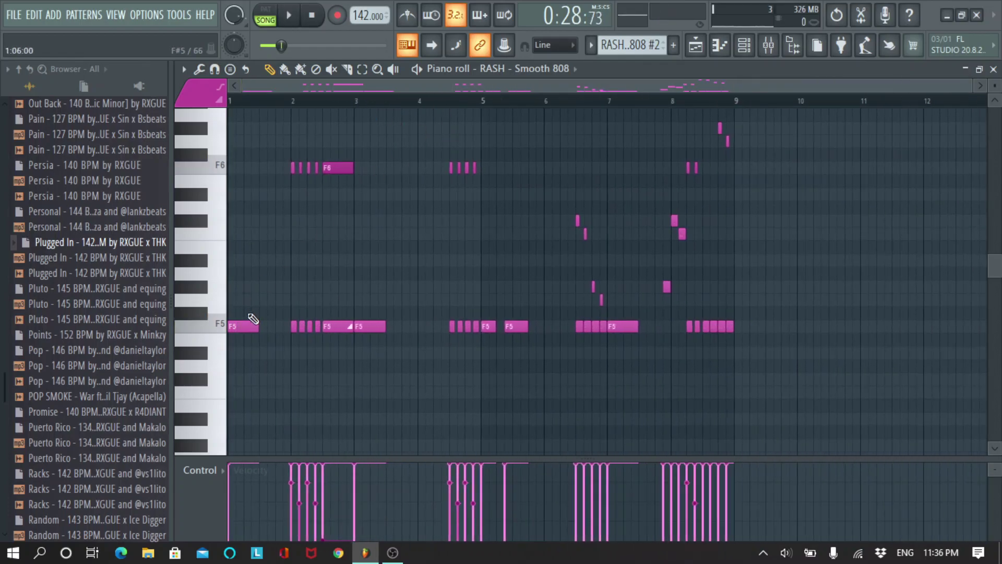
Review the remaining notes of the "RASH - Power 808 #2" pattern up to bar 9, and return to the playlist.
scroll(339, 92, "up", 3)
left_click_drag(339, 90, 292, 91)
left_click(432, 167, "ctrl+shift")
left_click(437, 326, "ctrl+shift")
scroll(445, 92, "down", 3)
left_click(441, 147, "ctrl")
scroll(771, 204, "up", 5)
scroll(745, 226, "down", 3)
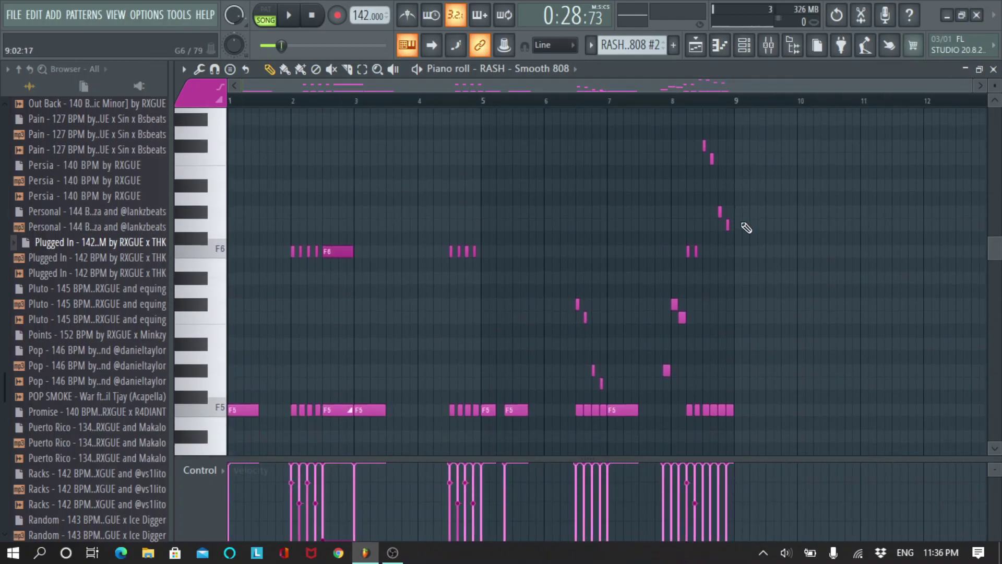
left_click(993, 68)
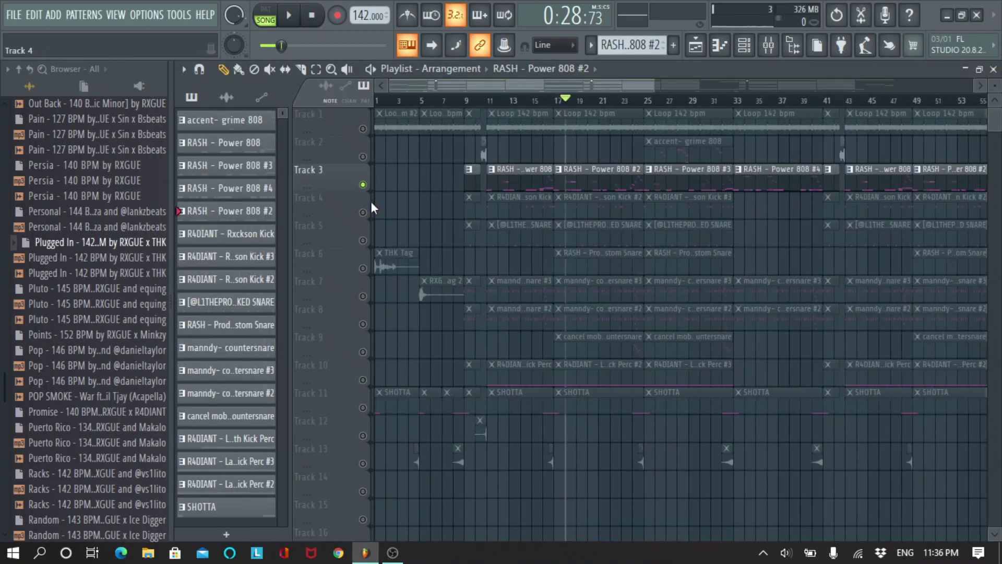
Solo Track 4 and enable Track 3 alongside it.
left_click(362, 212)
left_click(363, 185)
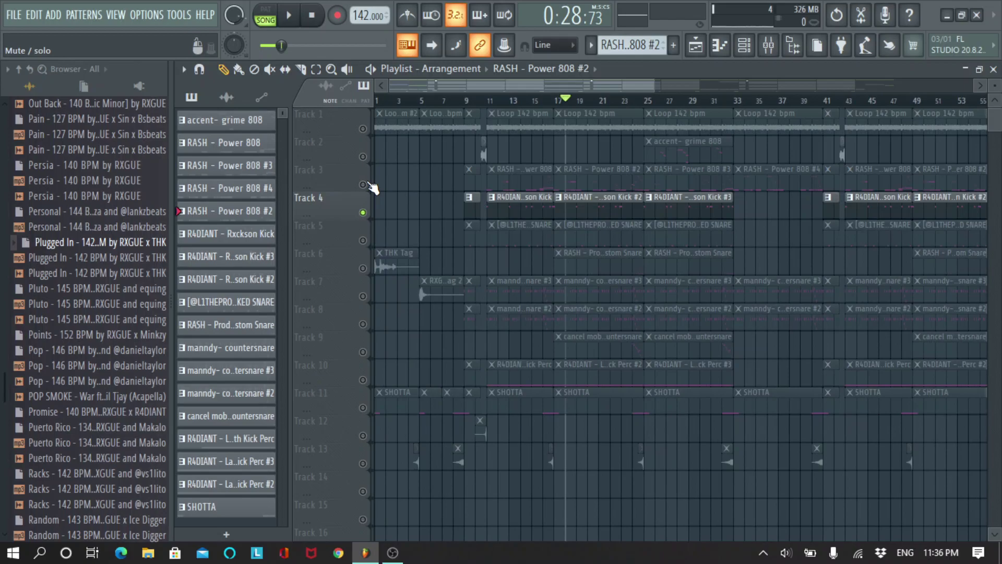
left_click(365, 185)
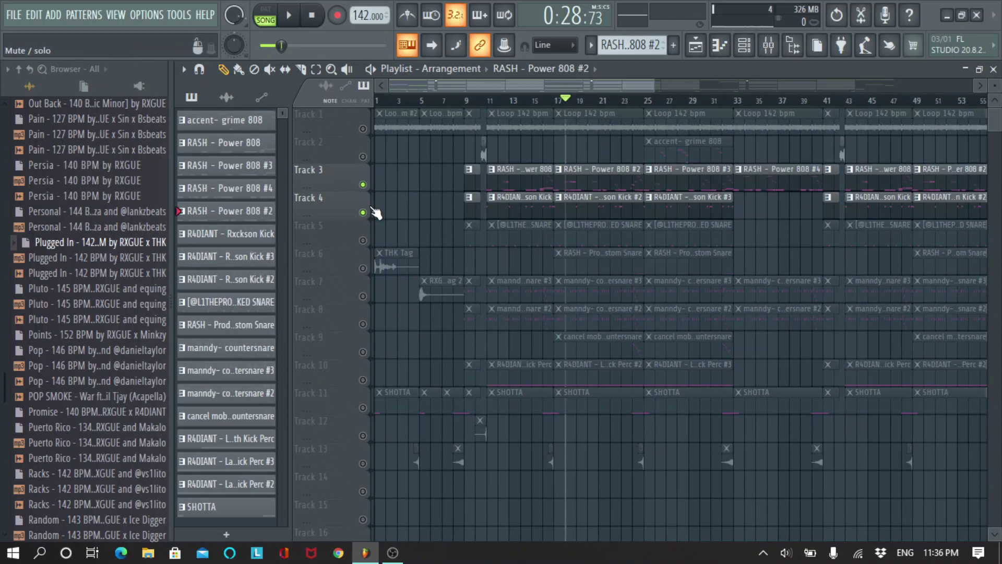
Select the BUMBLE 808 track in the mixer and play it briefly to check its level and effect chain.
left_click(769, 45)
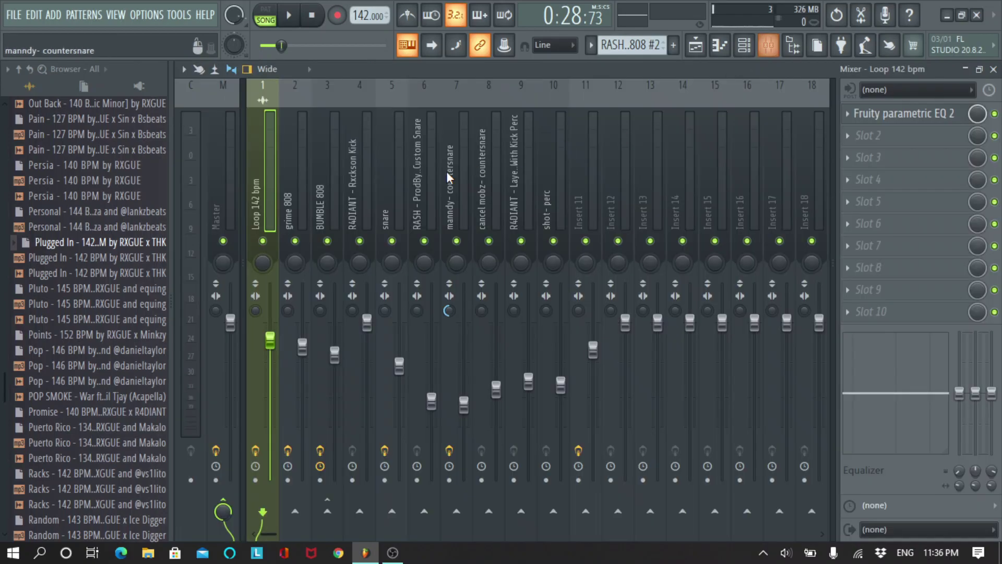
left_click(319, 207)
key("space")
key("space")
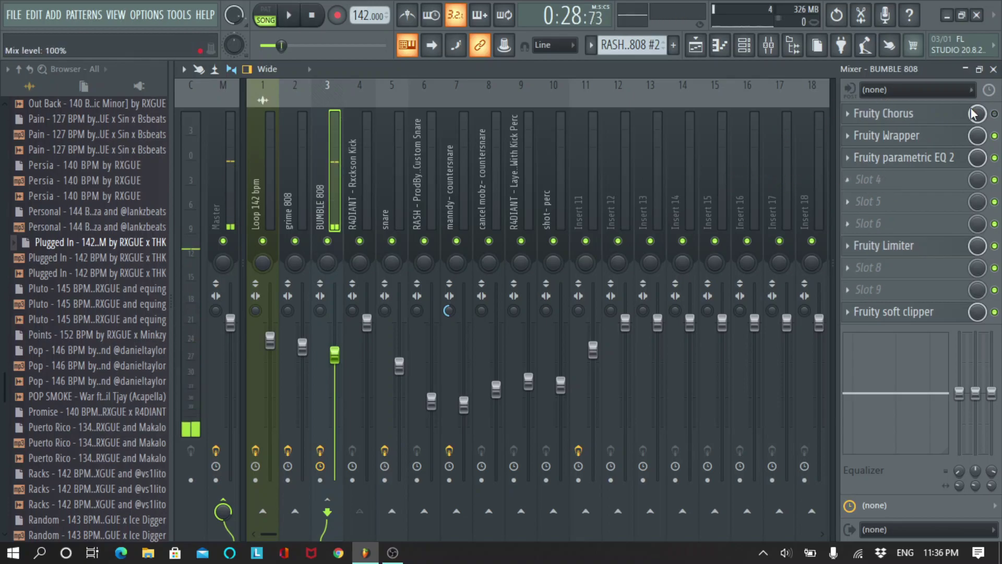
scroll(152, 248, "up", 6)
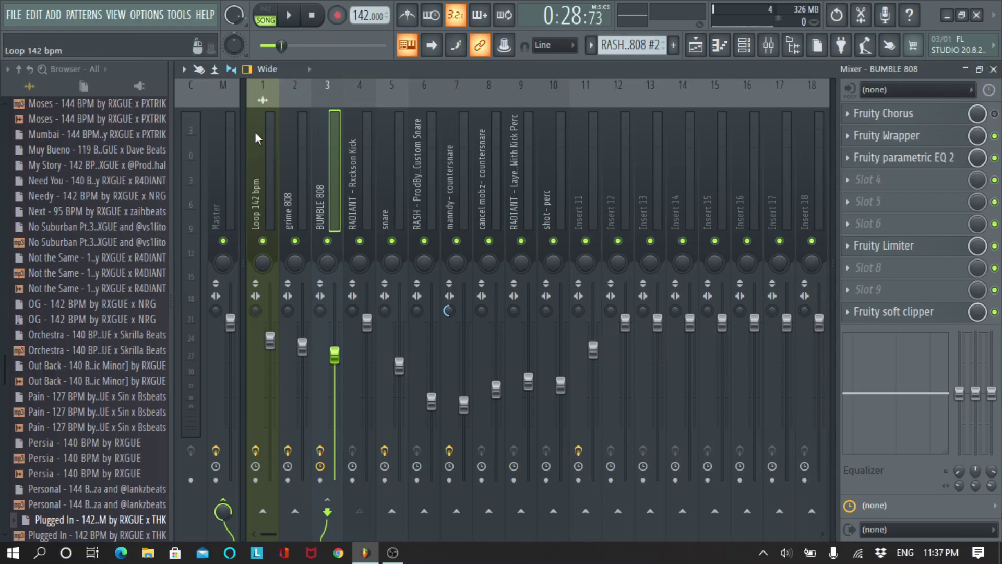
scroll(103, 342, "up", 2)
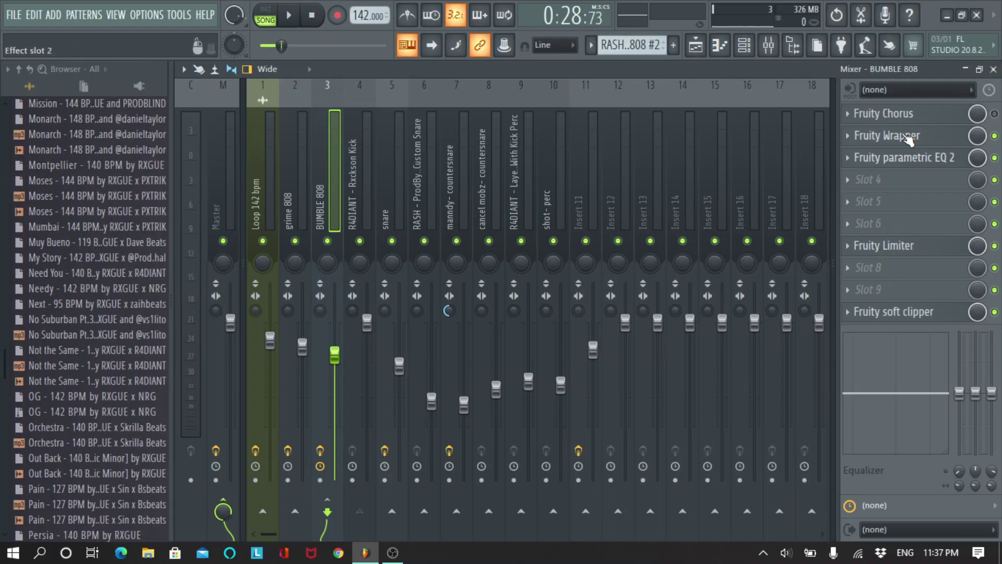
Inspect the Fruity Wrapper, Fruity parametric EQ 2, Fruity Limiter and Fruity soft clipper effects on the BUMBLE 808 track.
left_click(887, 135)
left_click(685, 233)
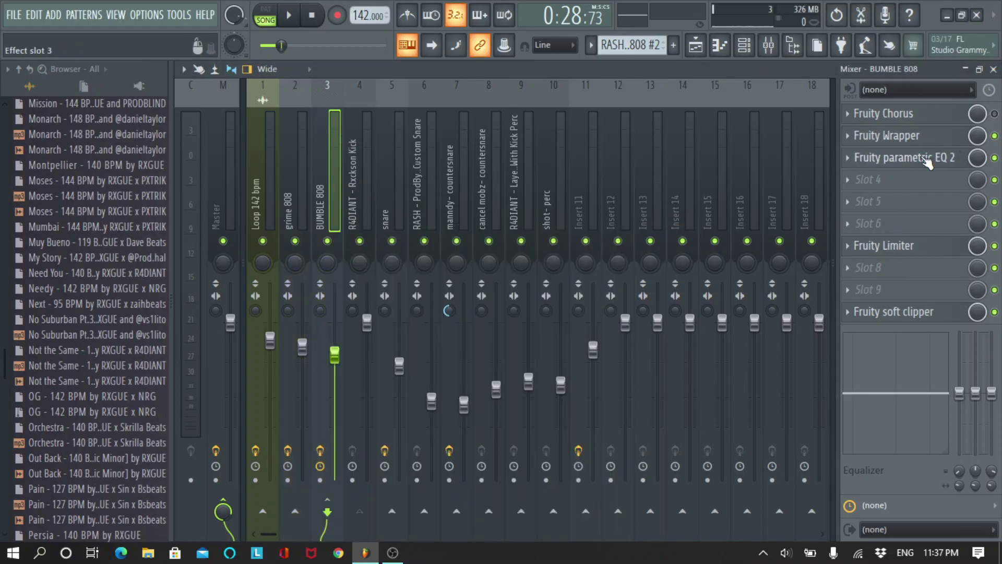
left_click(887, 157)
left_click(756, 253)
left_click(883, 246)
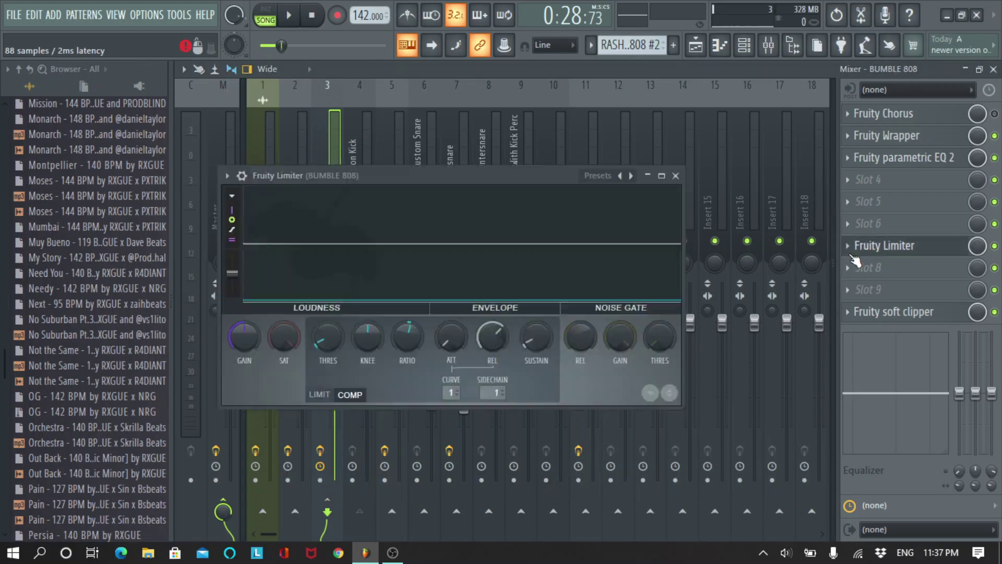
left_click(676, 175)
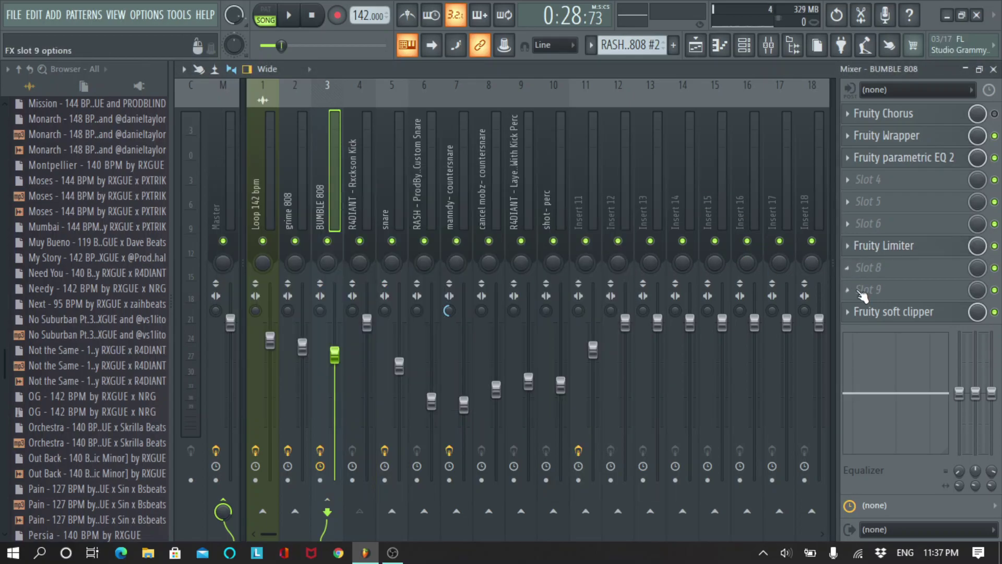
left_click(884, 311)
left_click(471, 233)
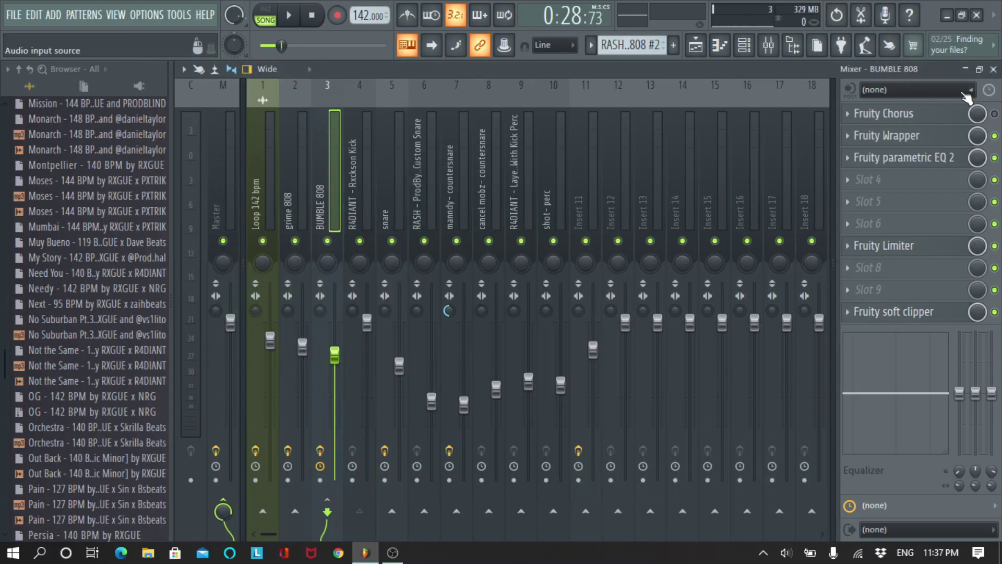
Set the playlist's playback position to bar 9 and take another brief look at the BUMBLE 808 mixer track.
left_click(994, 69)
scroll(547, 105, "down", 3)
scroll(540, 104, "up", 3)
left_click_drag(368, 129, 371, 129)
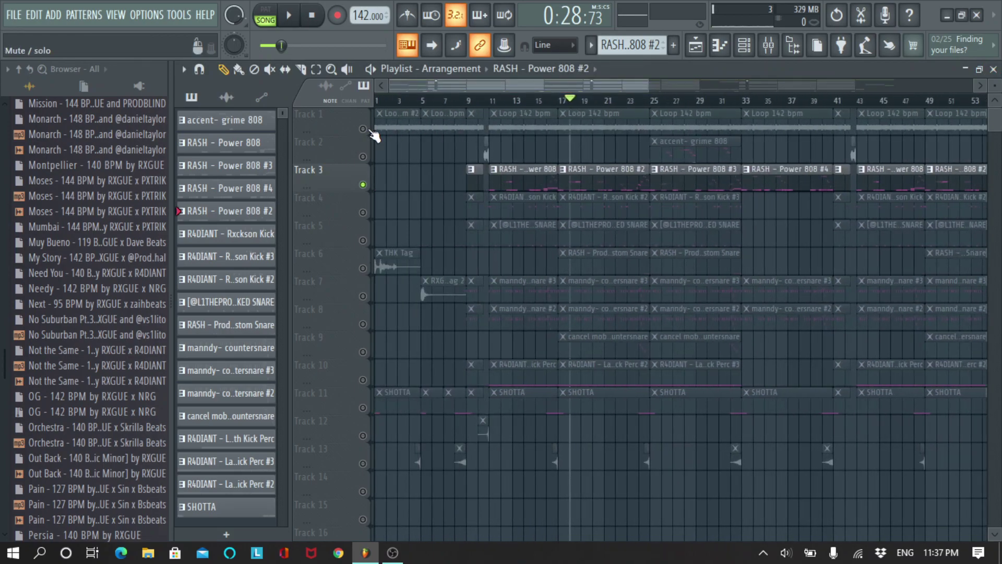
left_click(466, 100)
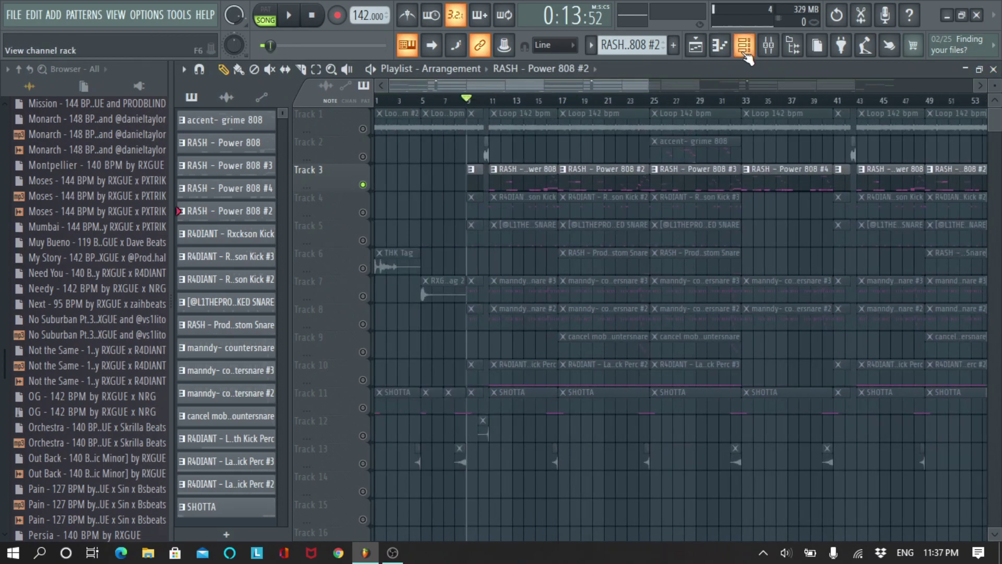
left_click(766, 47)
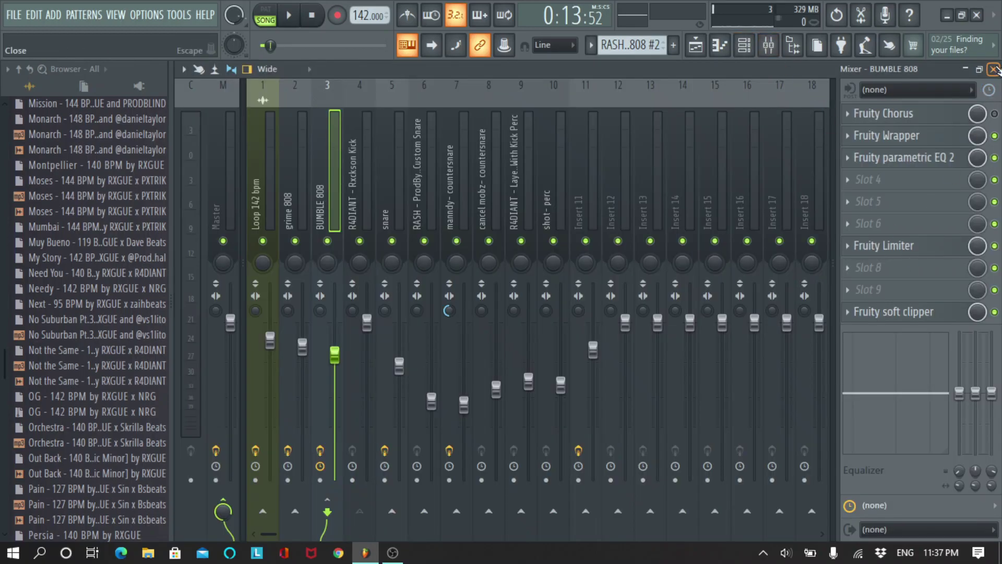
left_click(994, 69)
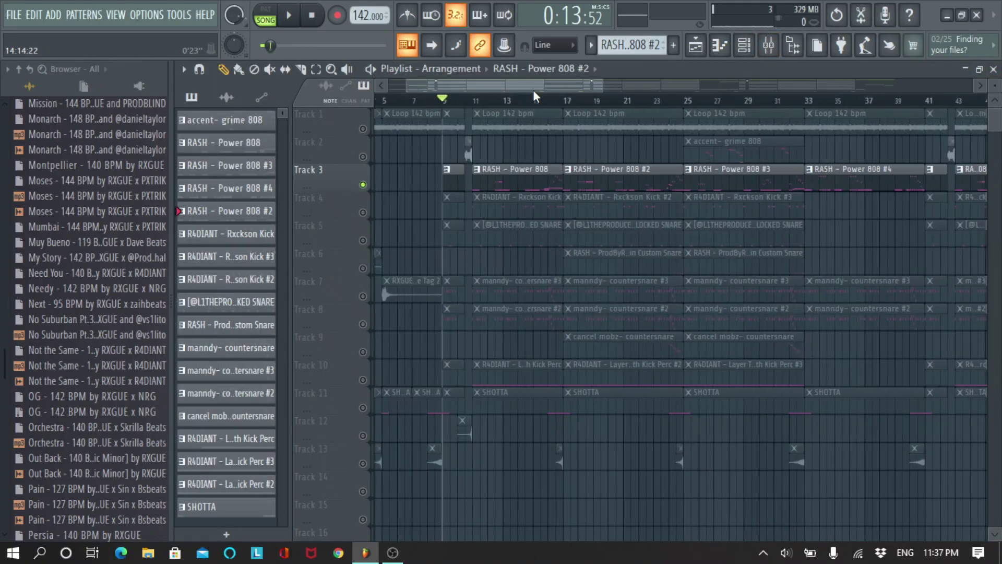
left_click_drag(534, 89, 471, 98)
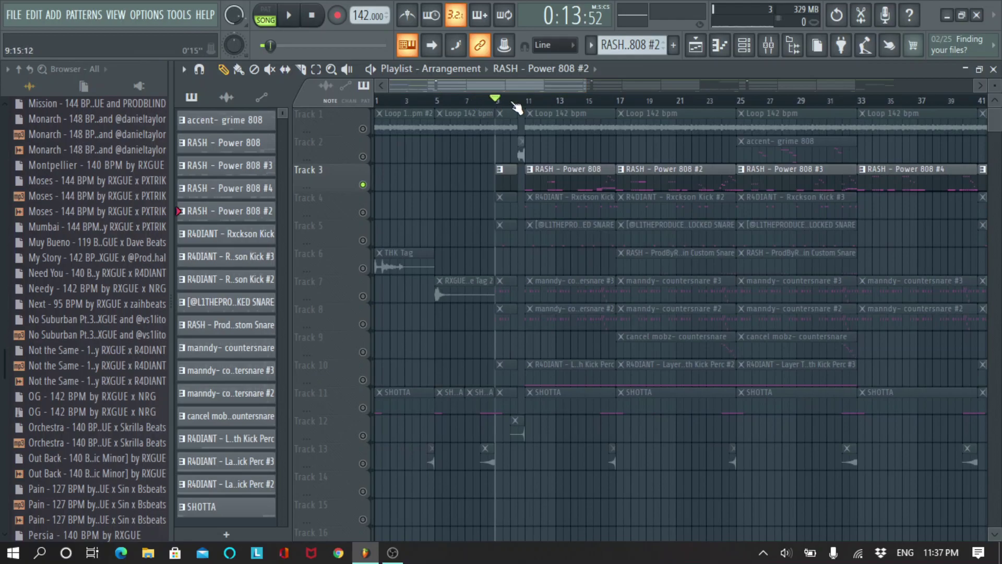
scroll(528, 105, "up", 3)
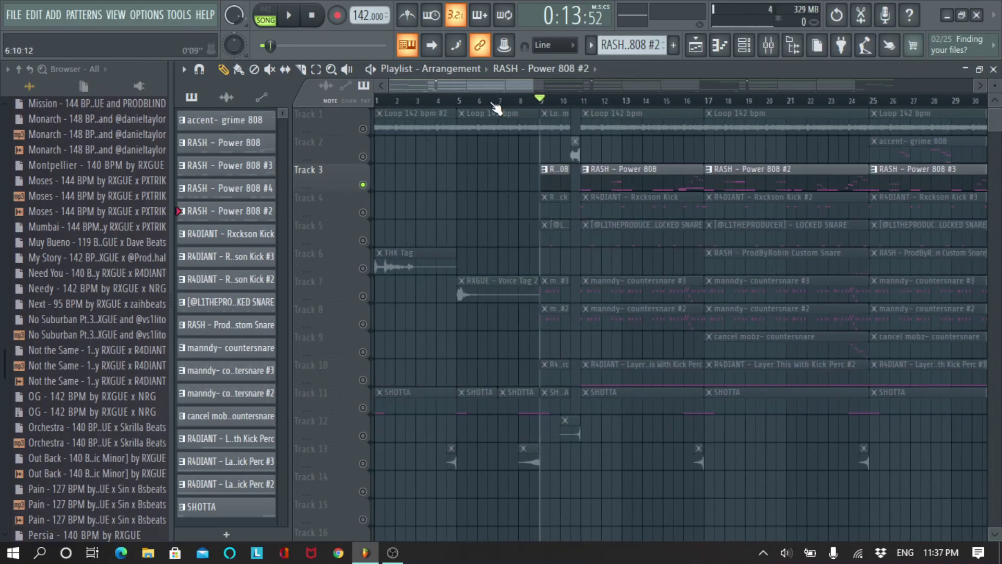
scroll(554, 110, "down", 5)
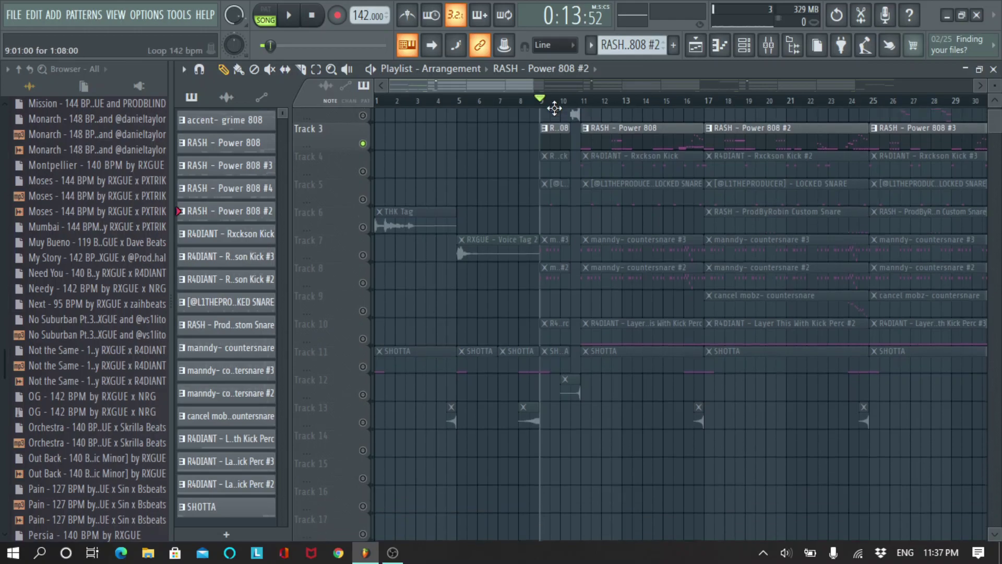
scroll(561, 105, "down", 4)
scroll(533, 178, "up", 5)
scroll(378, 109, "up", 4)
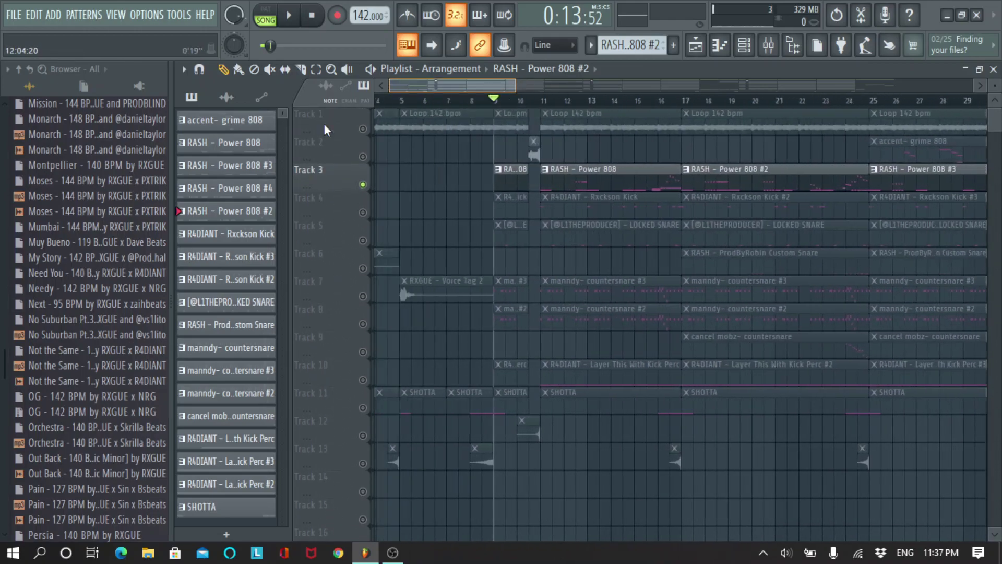
Solo Track 4 and set the playlist's playback position to bar 11.
left_click(363, 213)
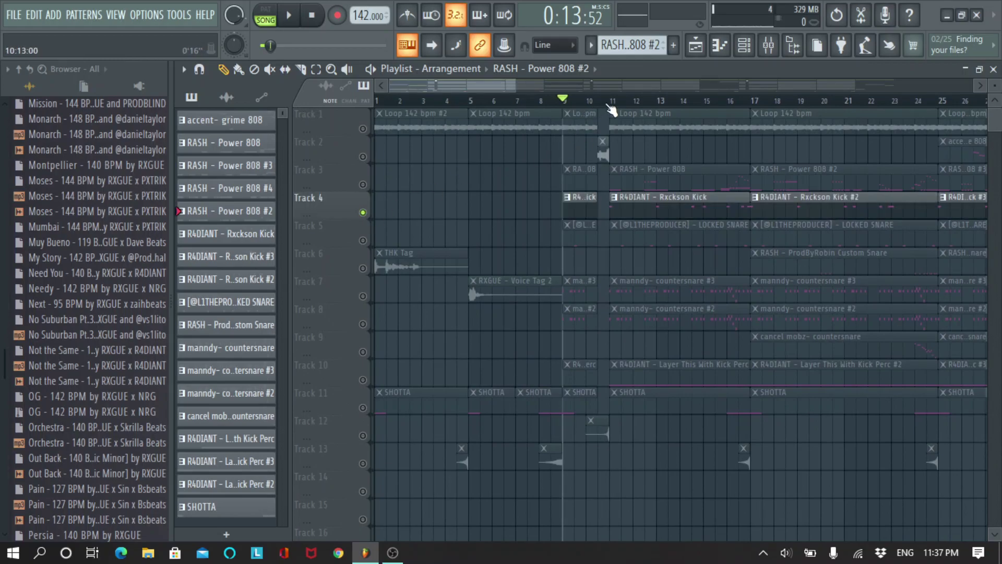
scroll(610, 107, "up", 2)
left_click(611, 103)
key("space")
key("space")
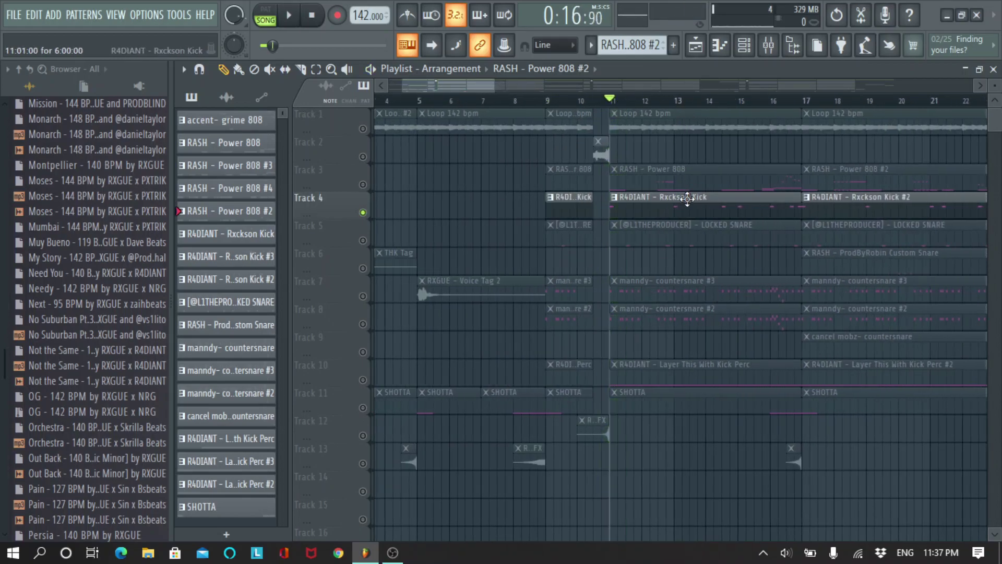
Open the R4DIANT - Rxckson Kick pattern in the piano roll, play it briefly and look over its kick notes.
double_click(679, 198)
key("space")
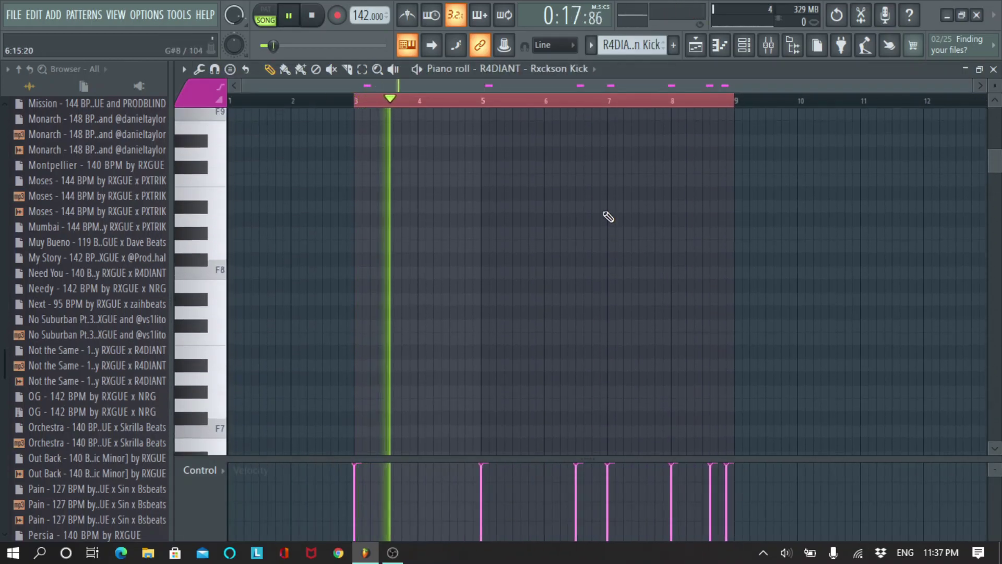
key("space")
scroll(611, 214, "up", 5)
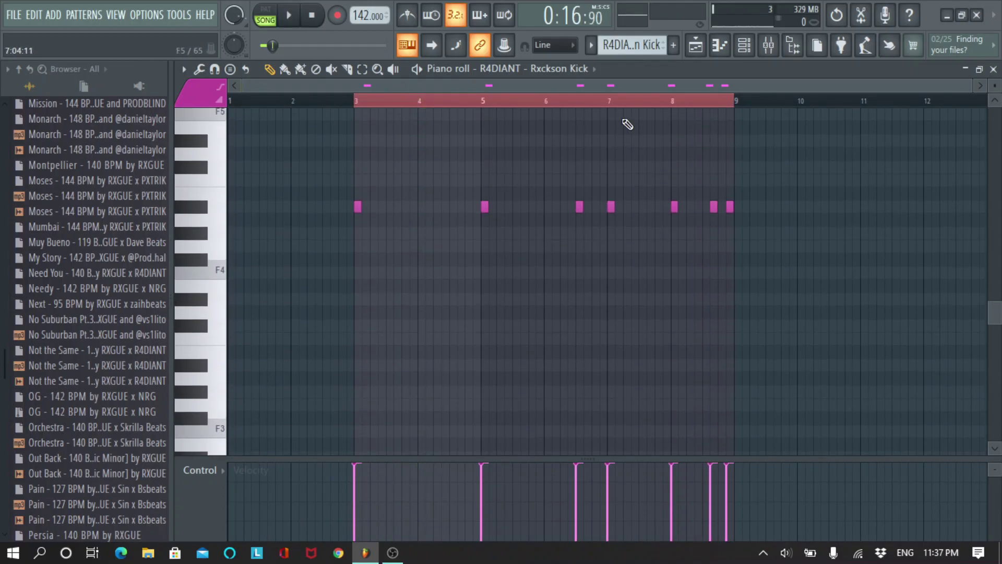
scroll(550, 105, "up", 3)
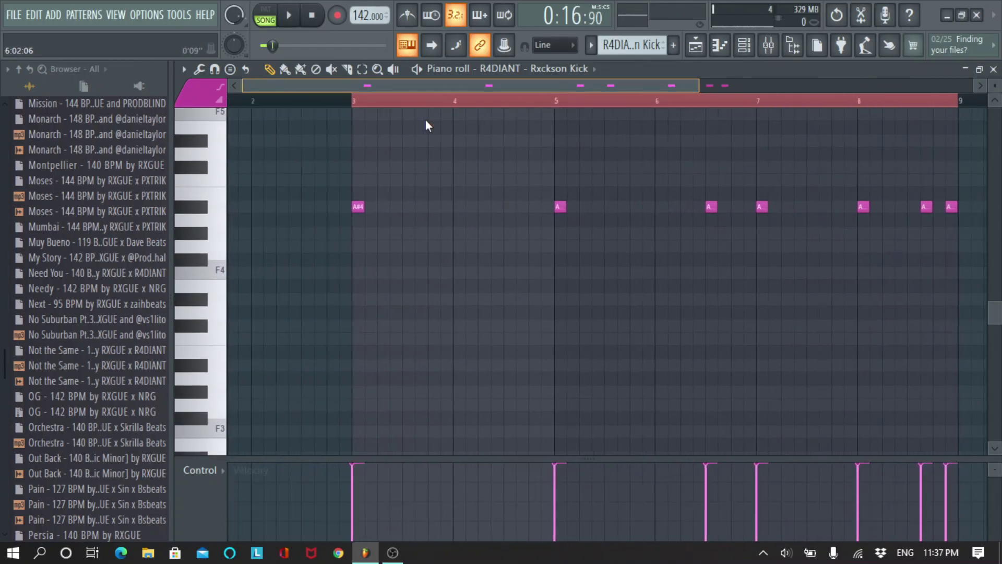
left_click(436, 208)
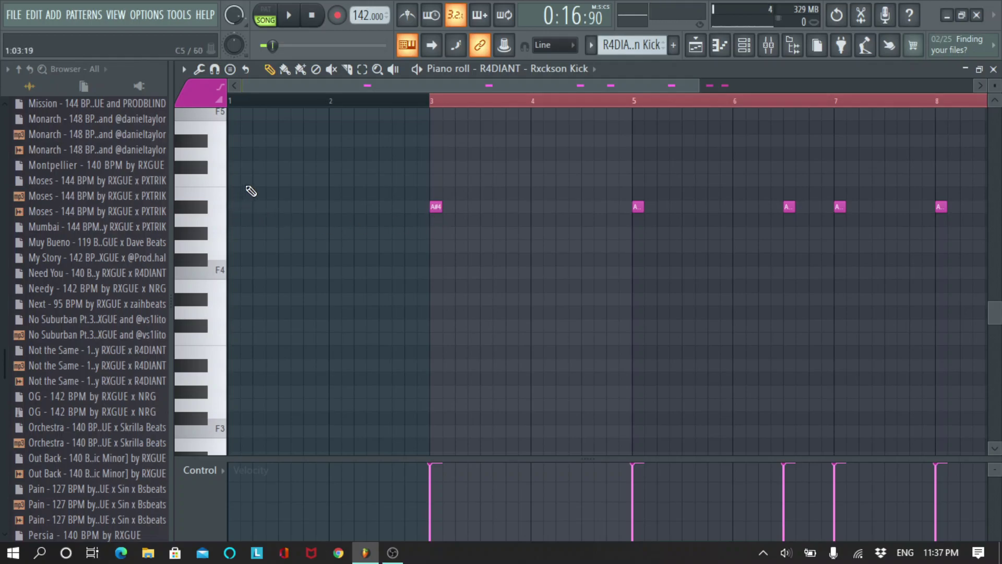
Try the kick notes two semitones higher at C5, and return them to A#4.
key("shift+Up")
key("shift+Up")
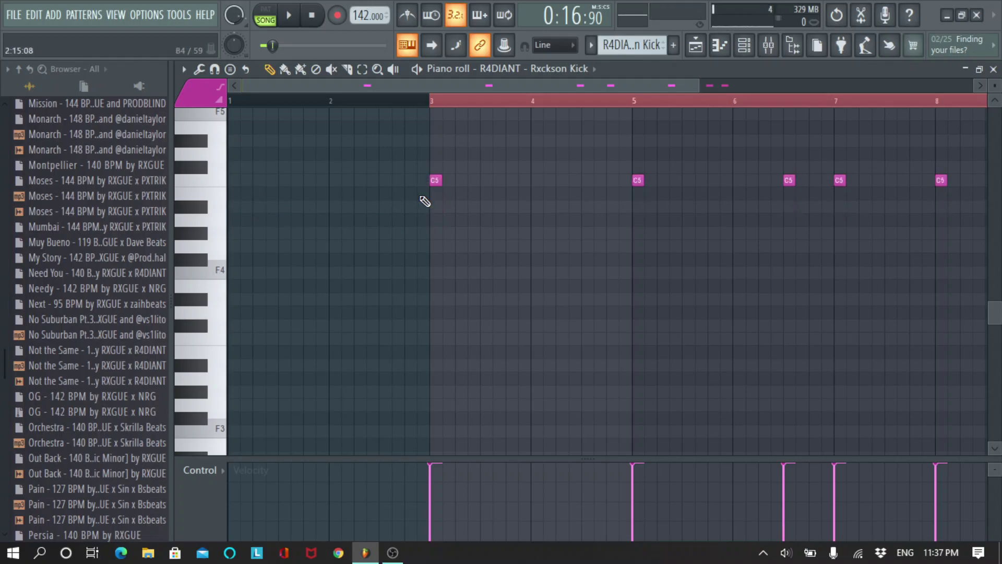
scroll(515, 111, "down", 3)
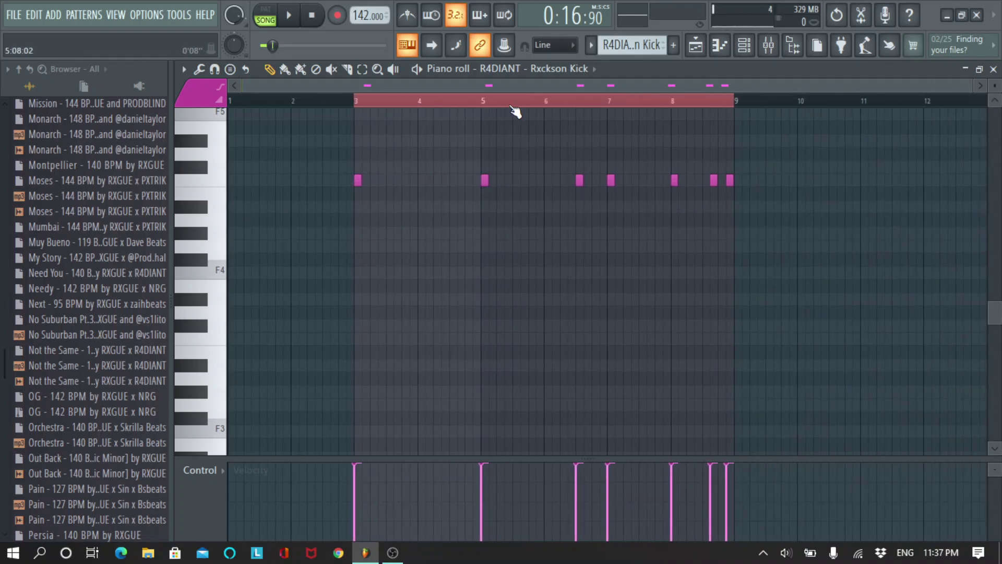
key("shift+Down")
key("shift+Down")
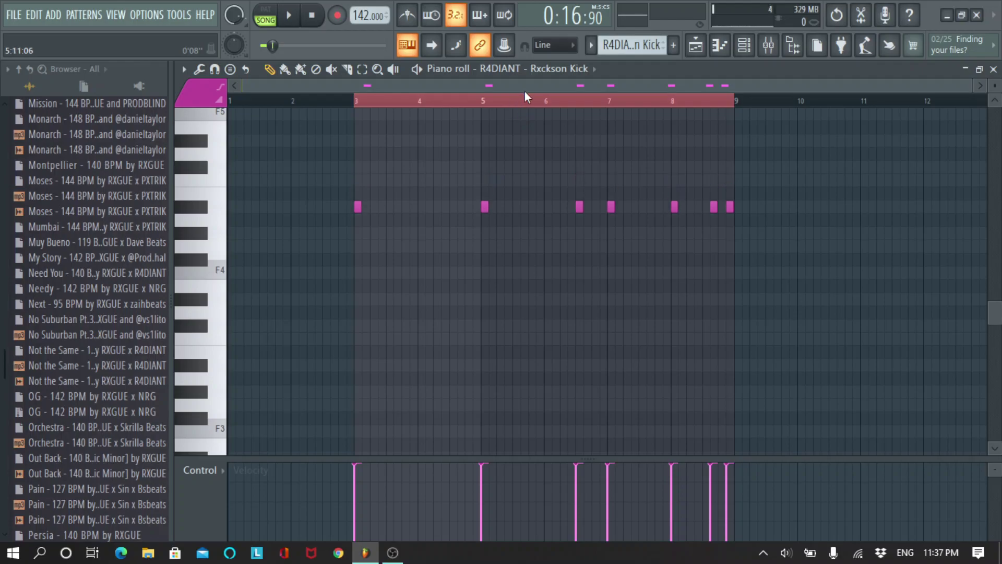
Audition the kick at A#4 on the piano roll keyboard and review the note placement.
scroll(410, 100, "up", 4)
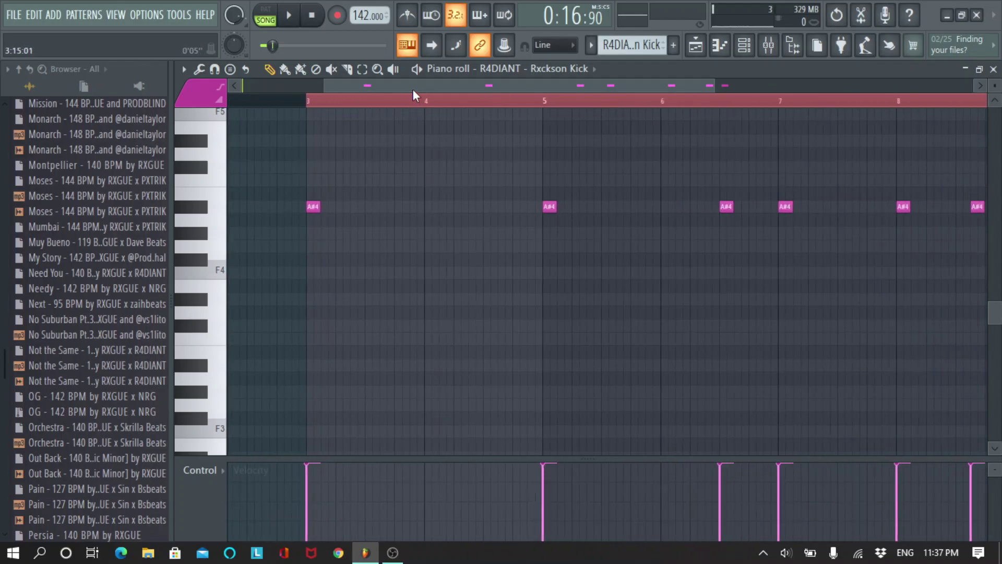
left_click_drag(412, 88, 253, 129)
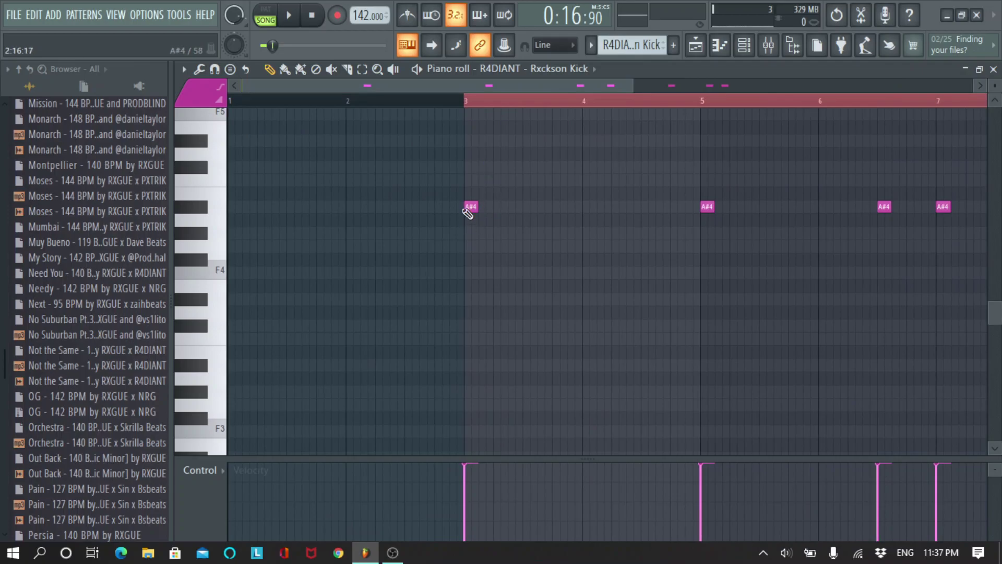
left_click(201, 214)
left_click(201, 215)
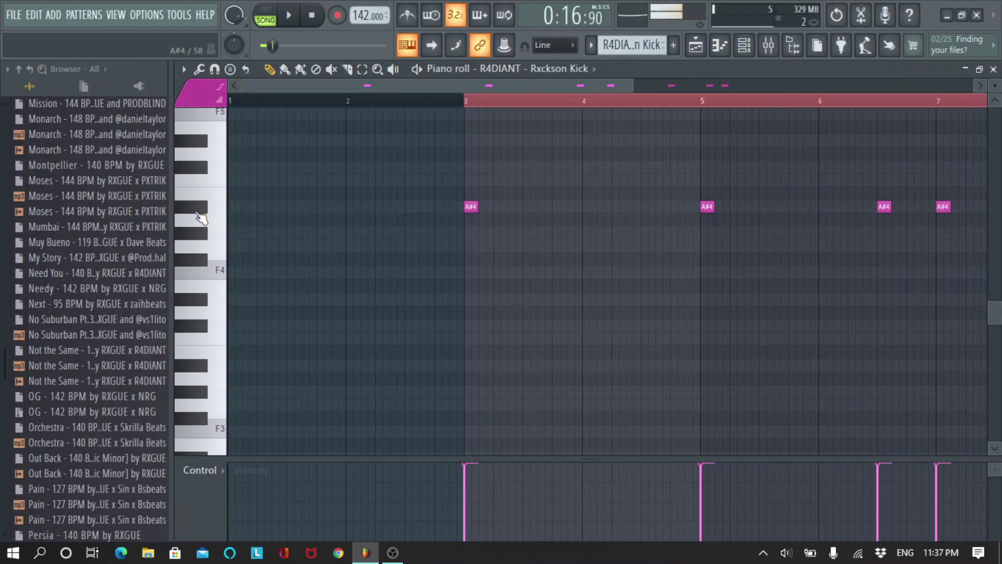
scroll(522, 104, "down", 1)
scroll(522, 104, "down", 1)
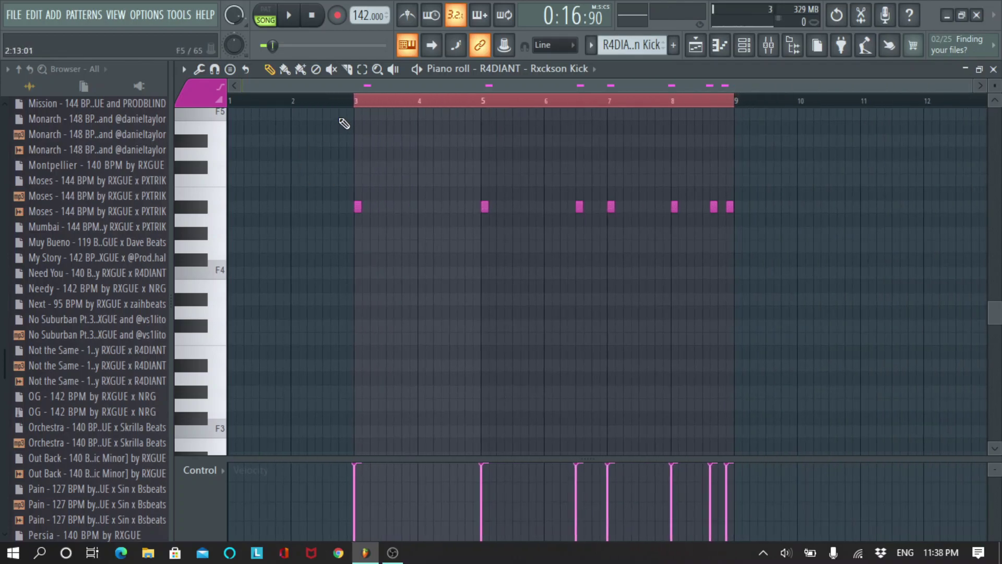
Audition the kick at the lower pitches D4 and C4 for comparison with the pattern's notes.
scroll(360, 102, "up", 2)
left_click_drag(377, 86, 305, 91)
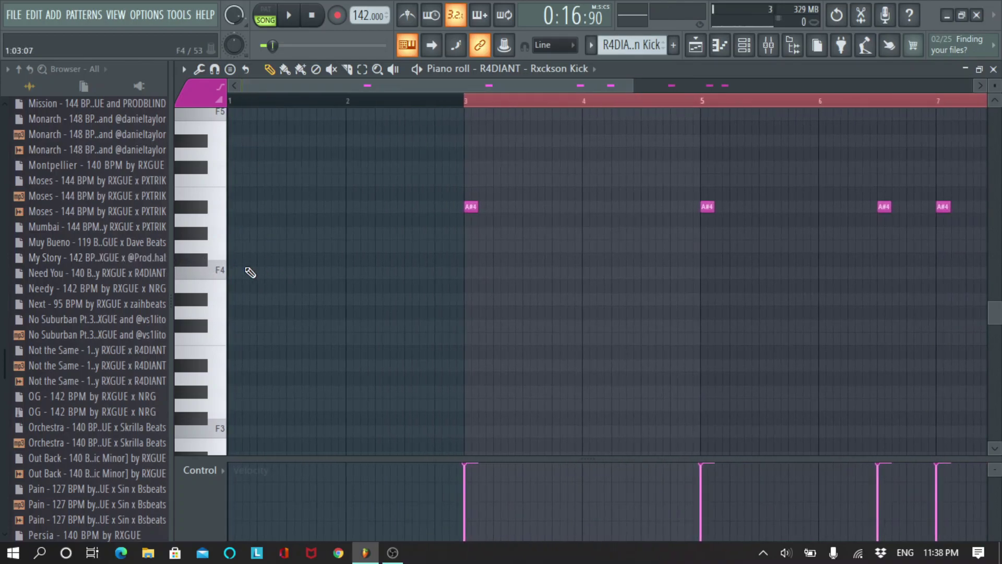
key("space")
key("space")
left_click(217, 325)
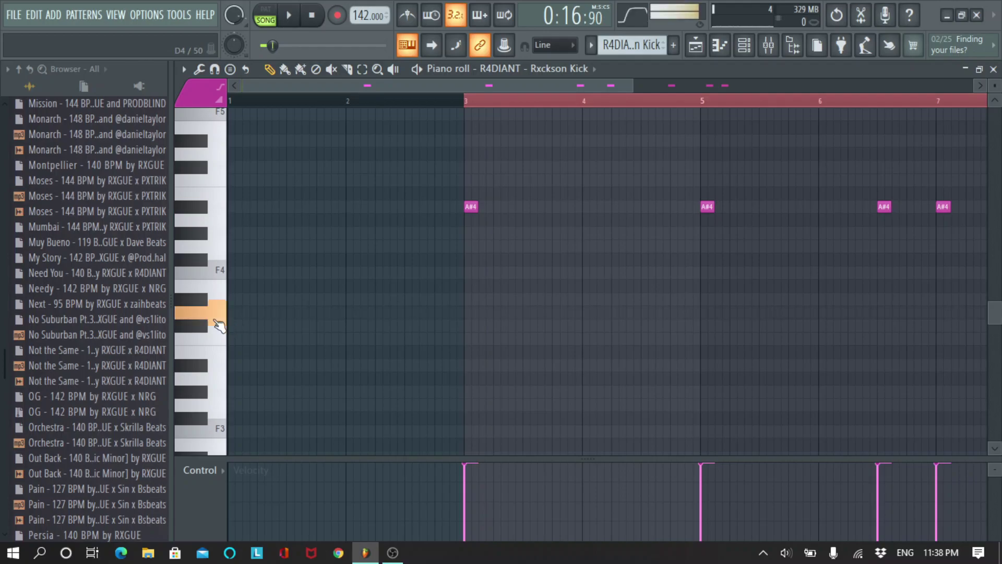
left_click(217, 335)
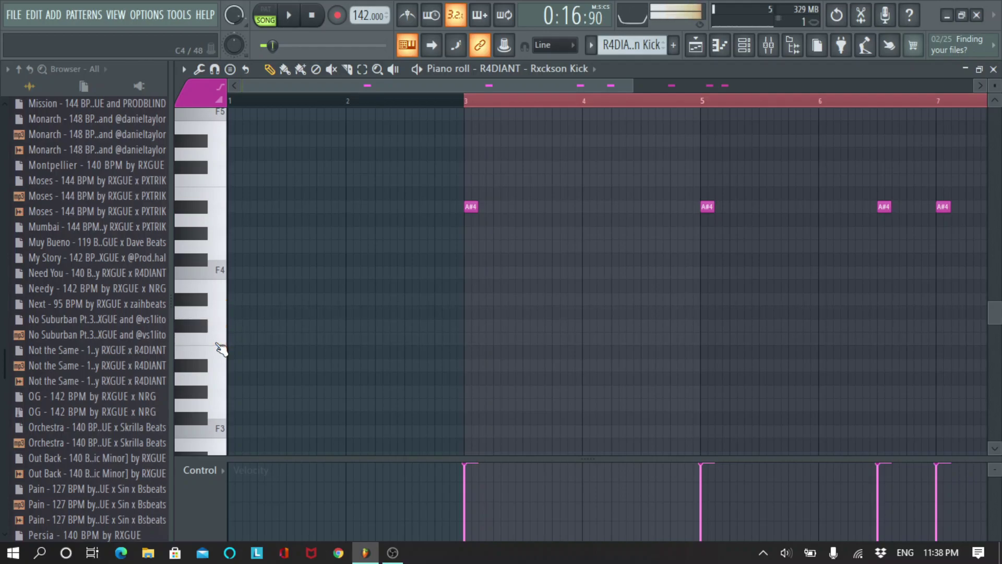
scroll(504, 105, "down", 3)
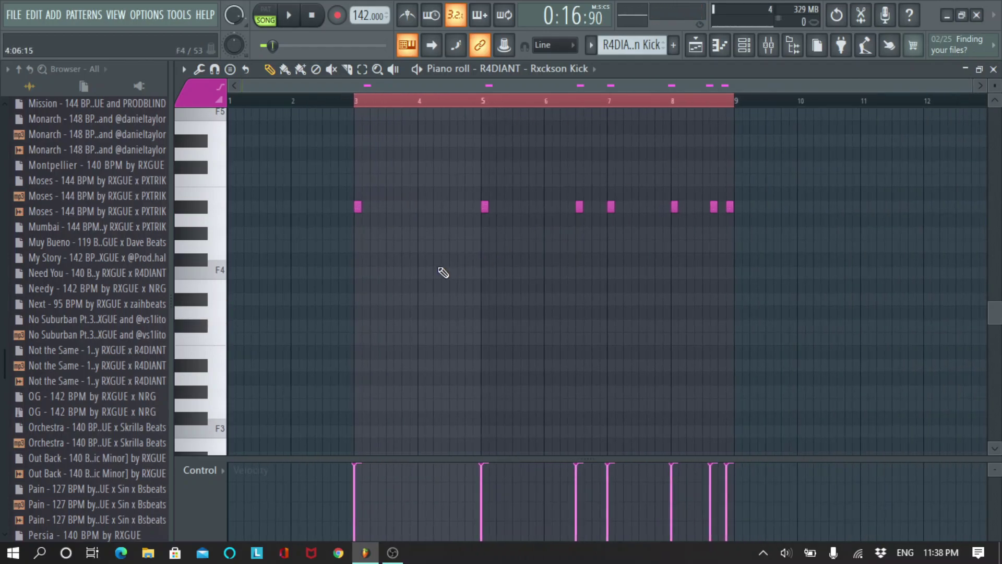
Compare the kick's sound at A#4 and F4, and close the piano roll.
left_click(200, 215)
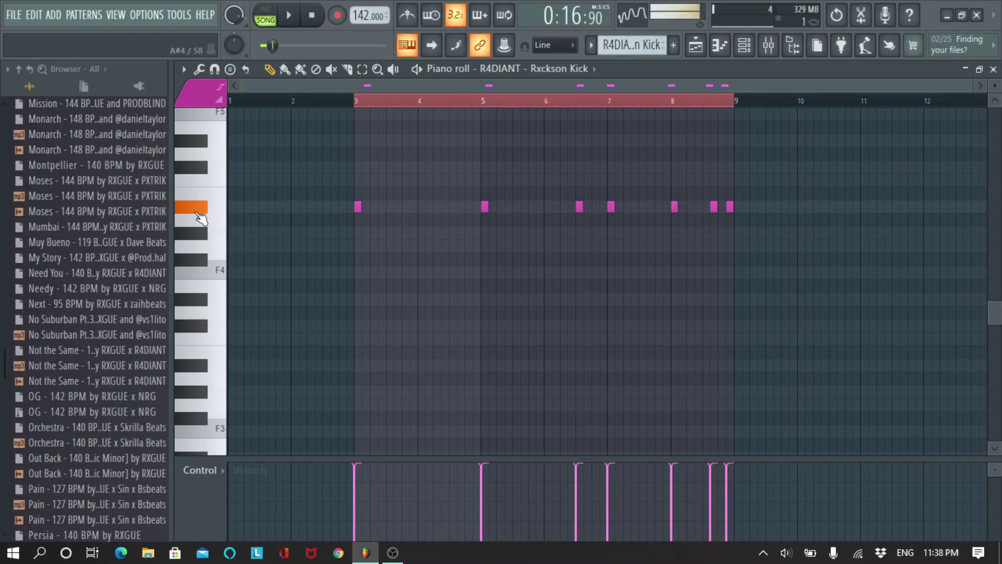
left_click(219, 272)
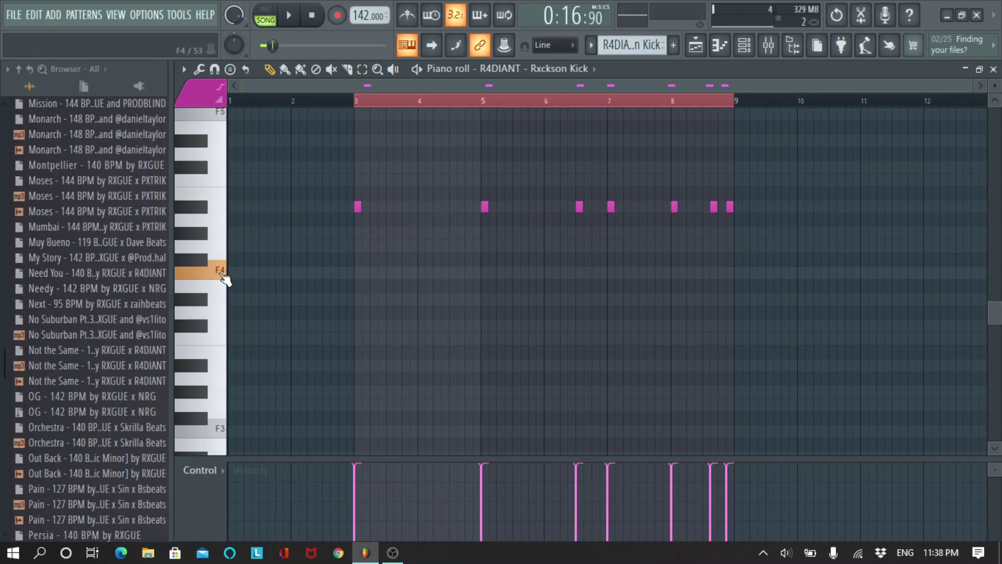
left_click(221, 275)
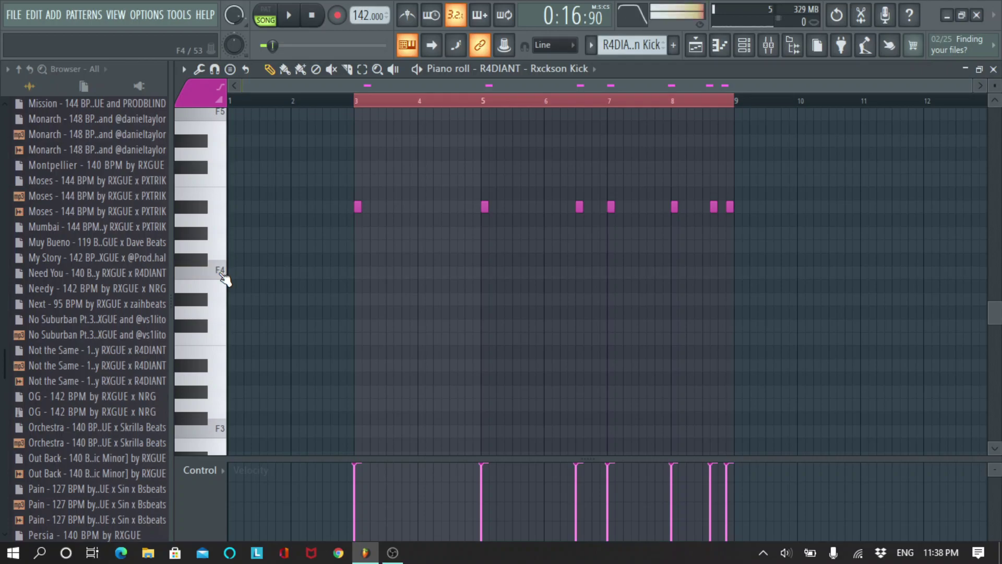
left_click(993, 69)
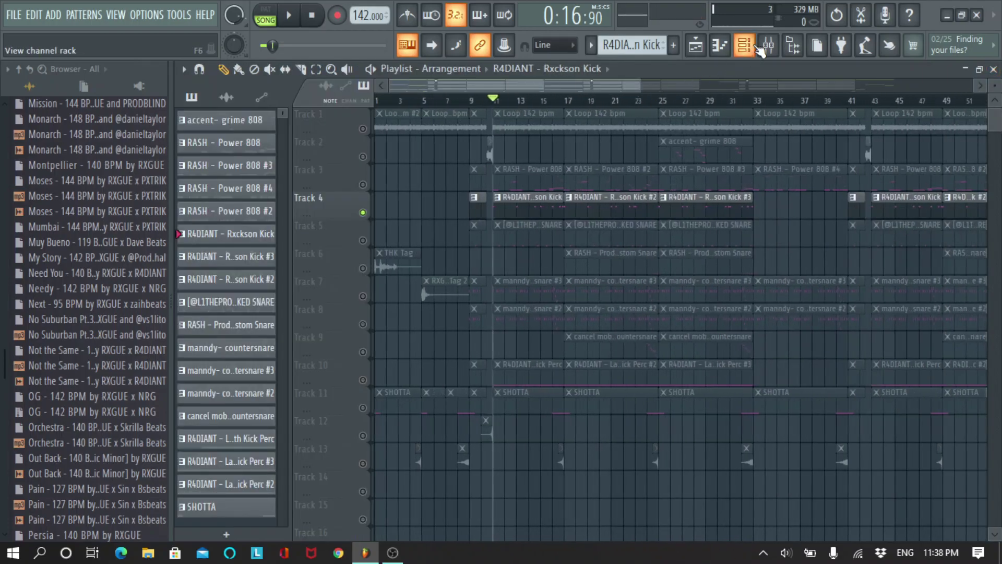
Check the R4DIANT - Rxckson Kick track's volume and effect slots in the mixer.
left_click(769, 46)
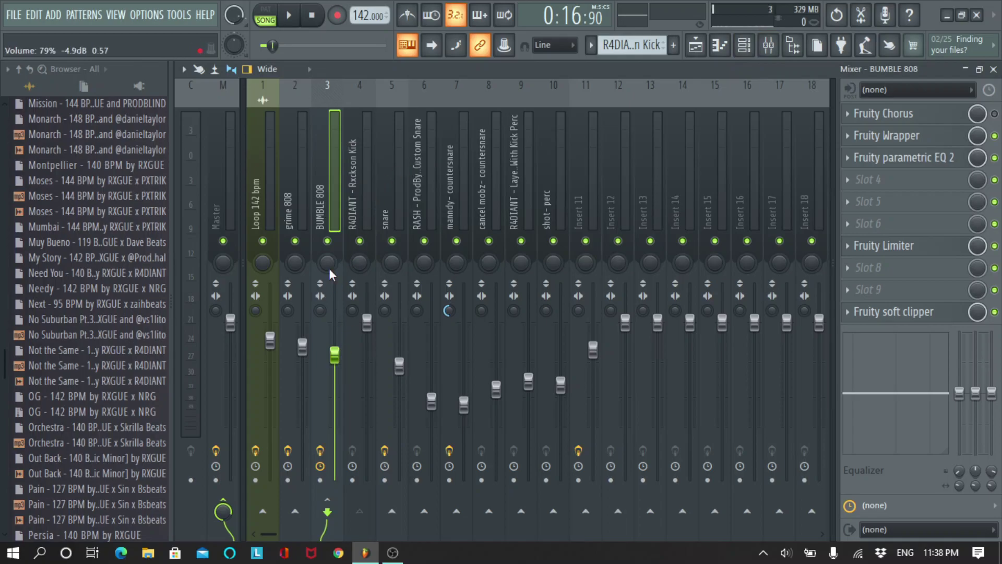
left_click(354, 208)
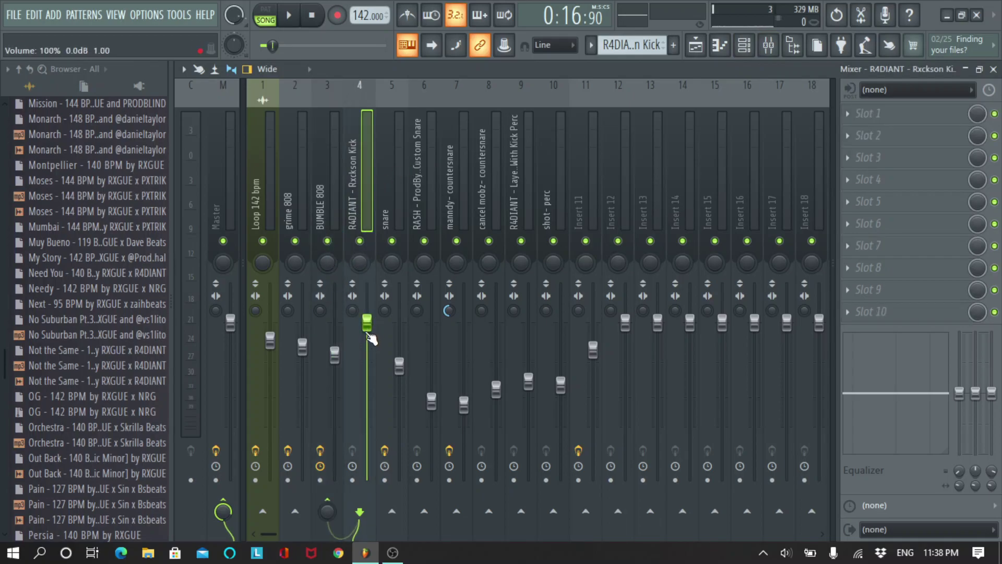
left_click(994, 70)
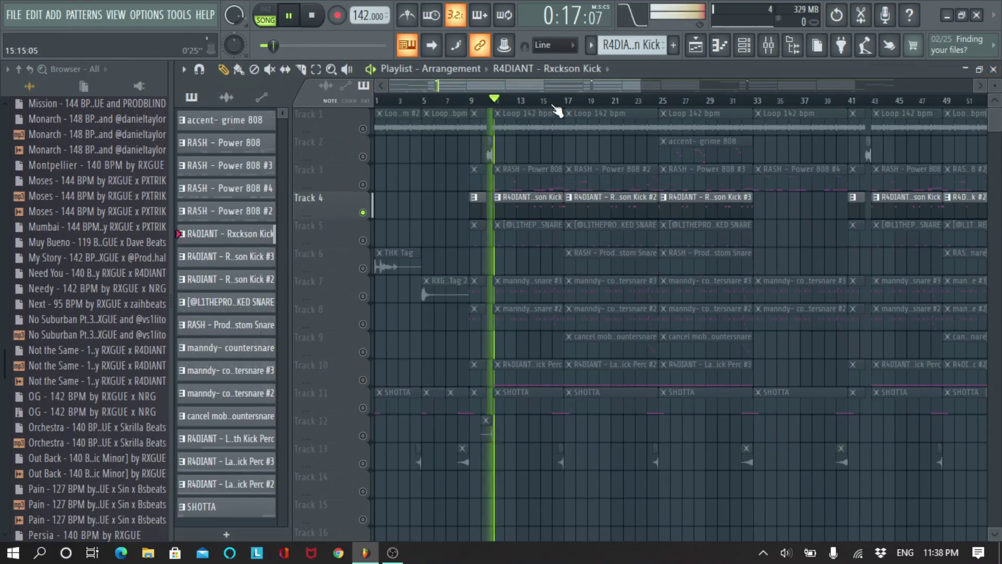
Inspect the notes of the Rxckson Kick, Rxckson Kick #2 and Rxckson Kick #3 patterns on Track 4.
double_click(537, 204)
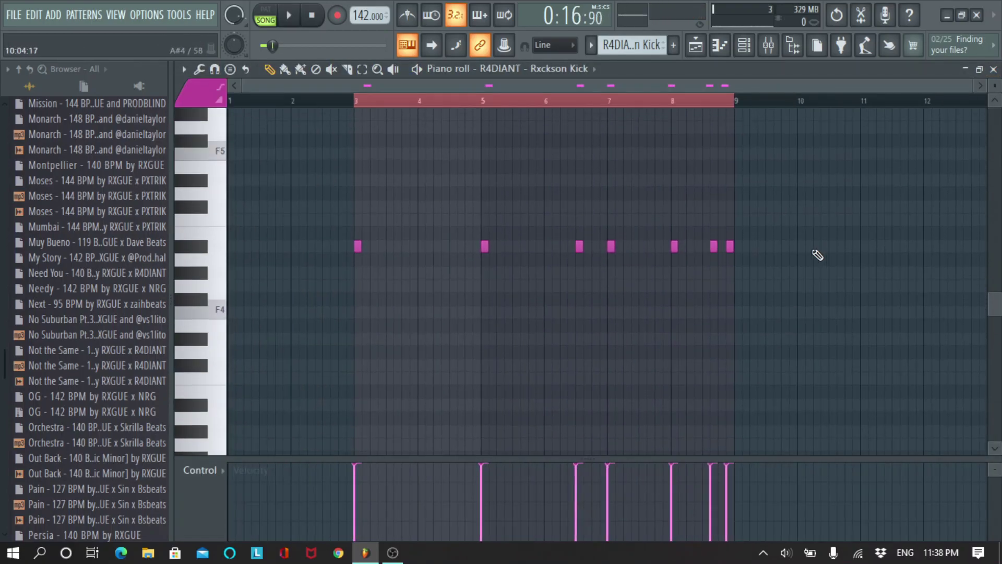
left_click(993, 70)
double_click(577, 202)
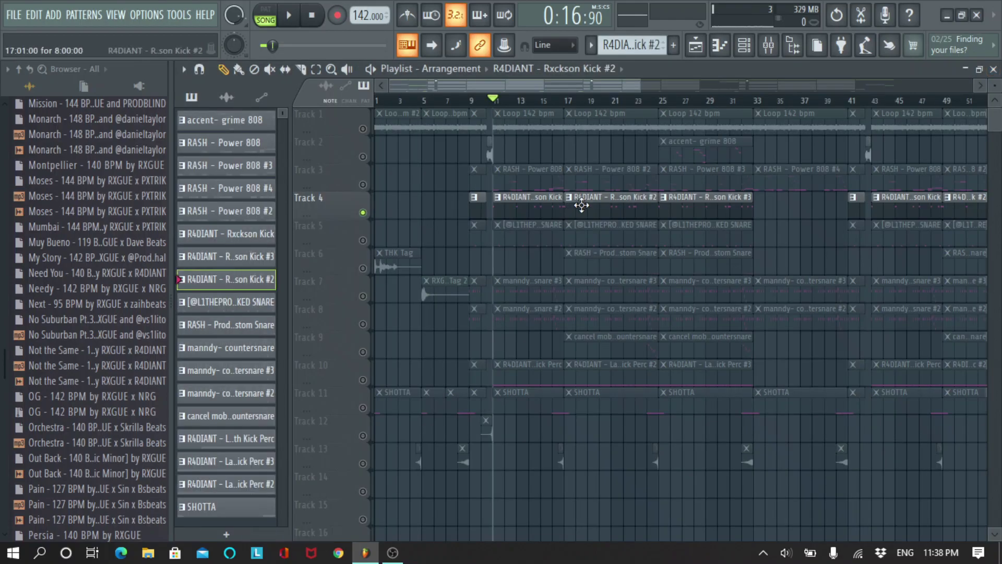
left_click(993, 70)
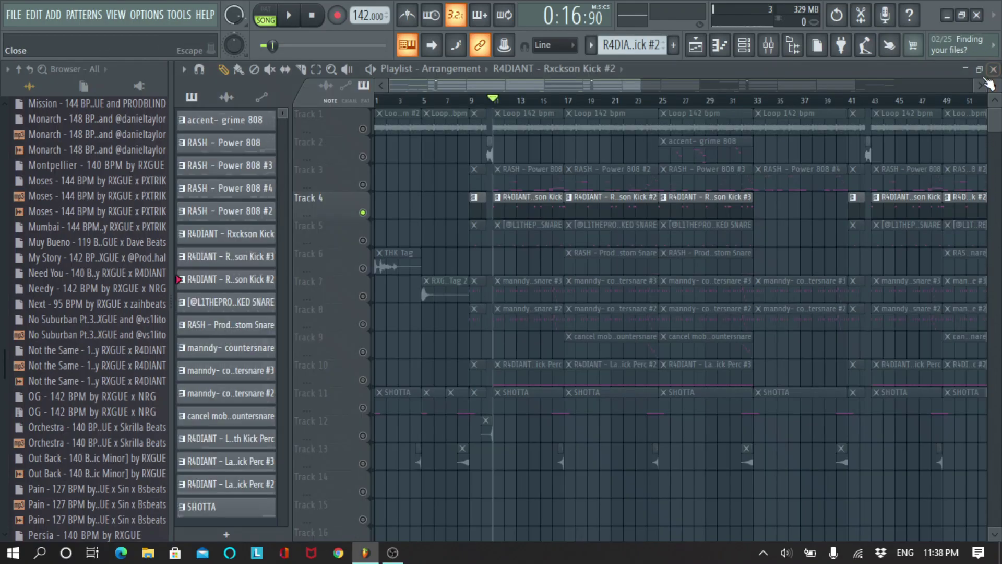
double_click(718, 202)
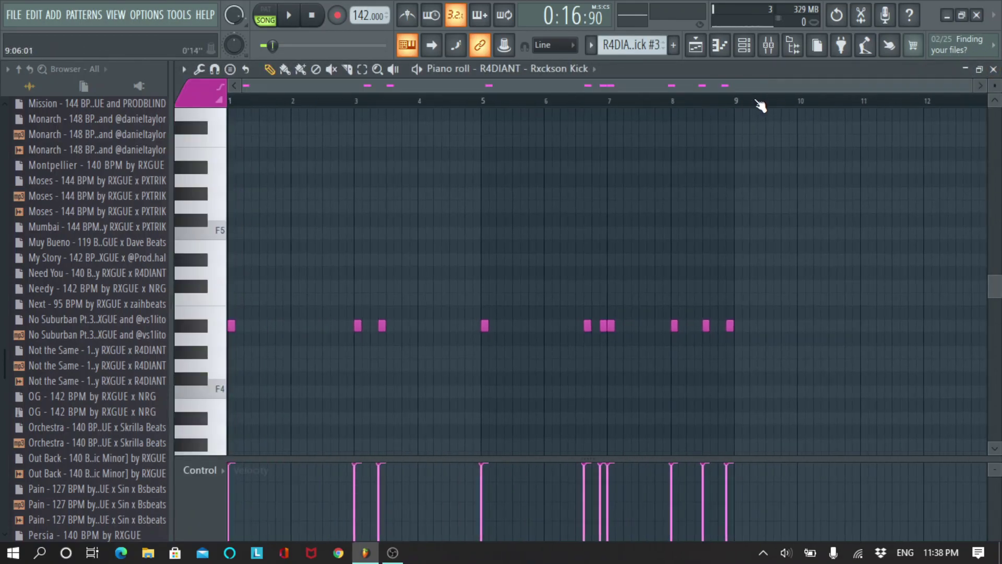
left_click(993, 70)
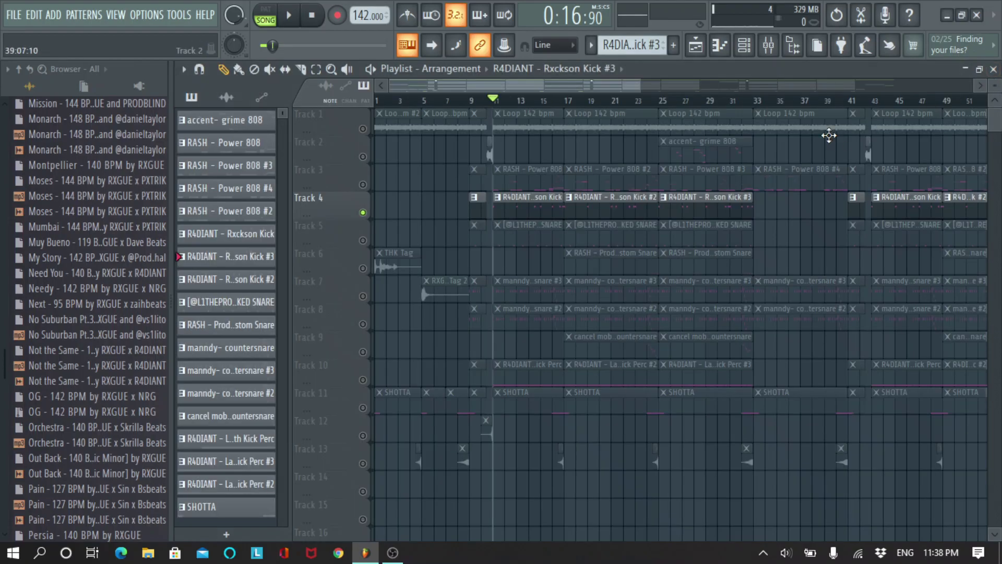
Switch the solo from Track 4 to Track 5 and play the arrangement from bar 9.
scroll(645, 262, "up", 3)
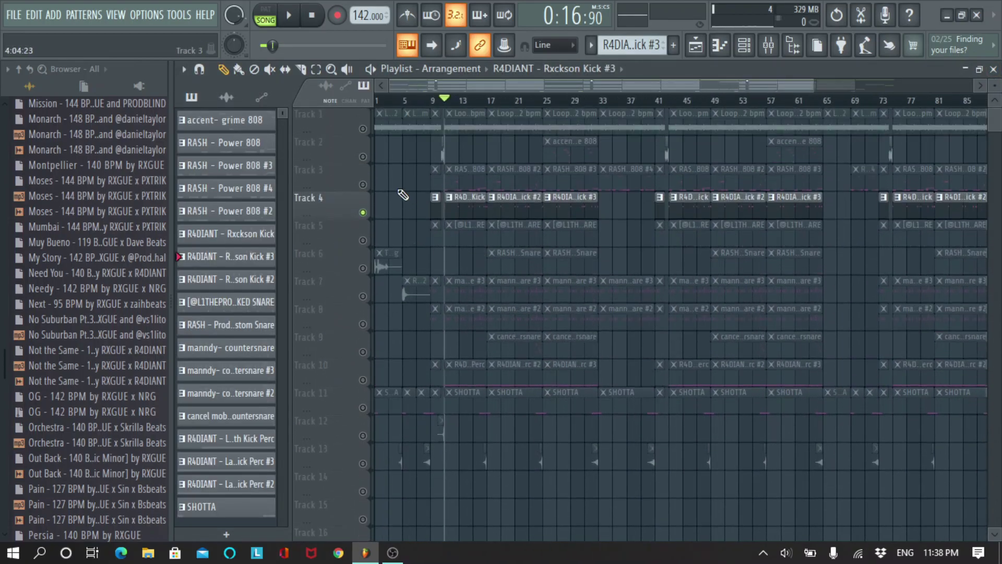
scroll(435, 104, "up", 4)
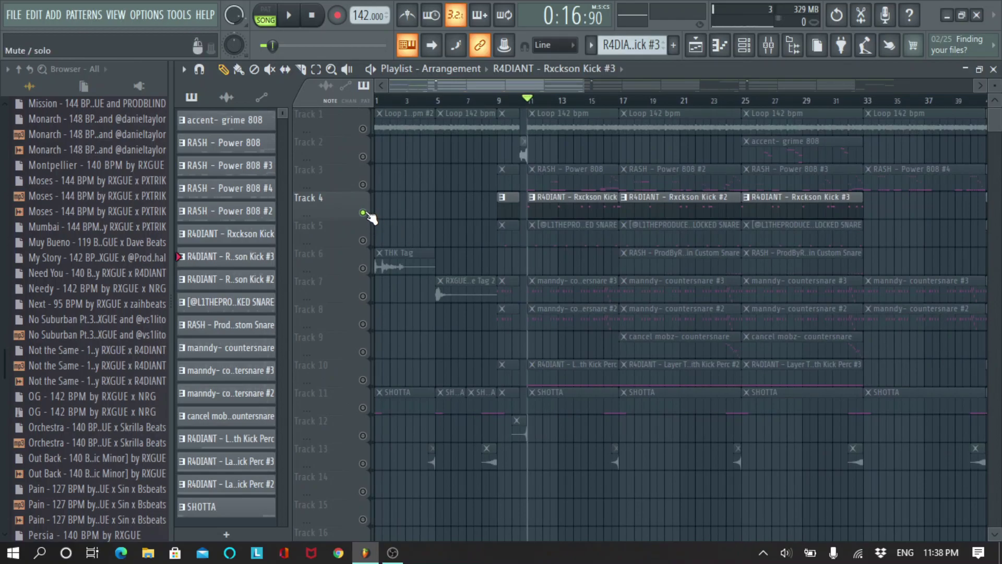
left_click(364, 213)
left_click(363, 240)
left_click(500, 101)
key("space")
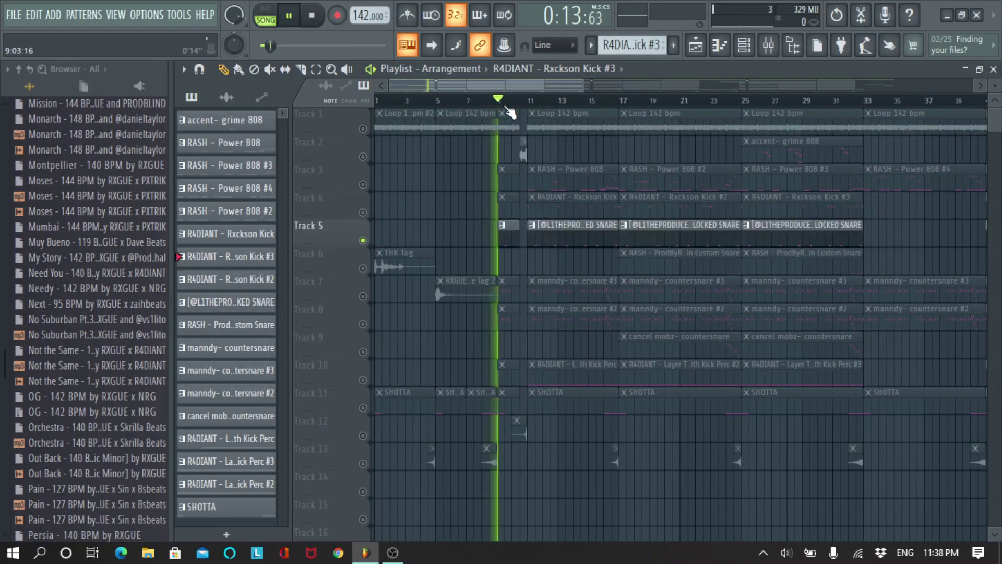
Open the LOCKED SNARE pattern from Track 5 in the piano roll to examine its notes, and stop playback.
left_click(512, 230)
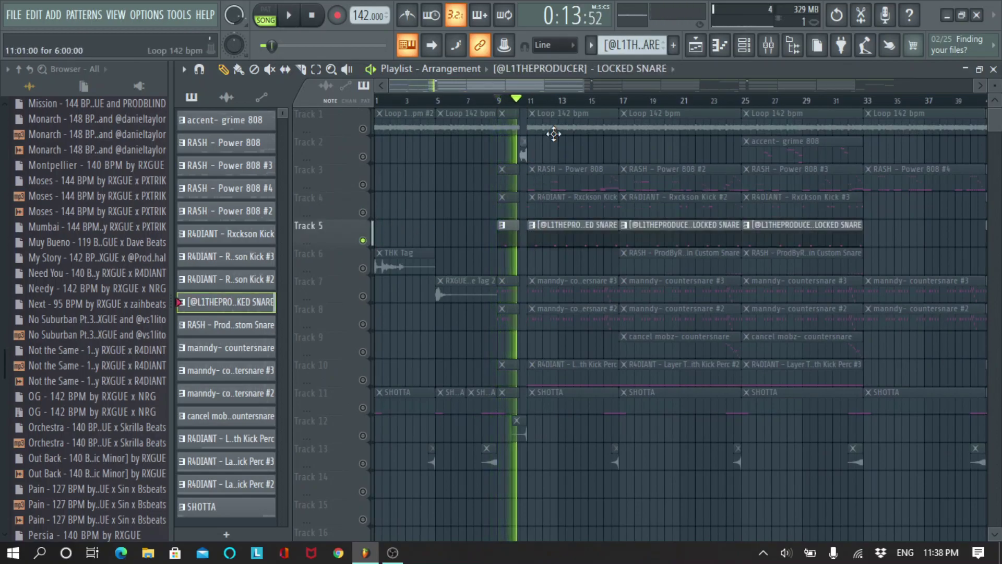
double_click(559, 235)
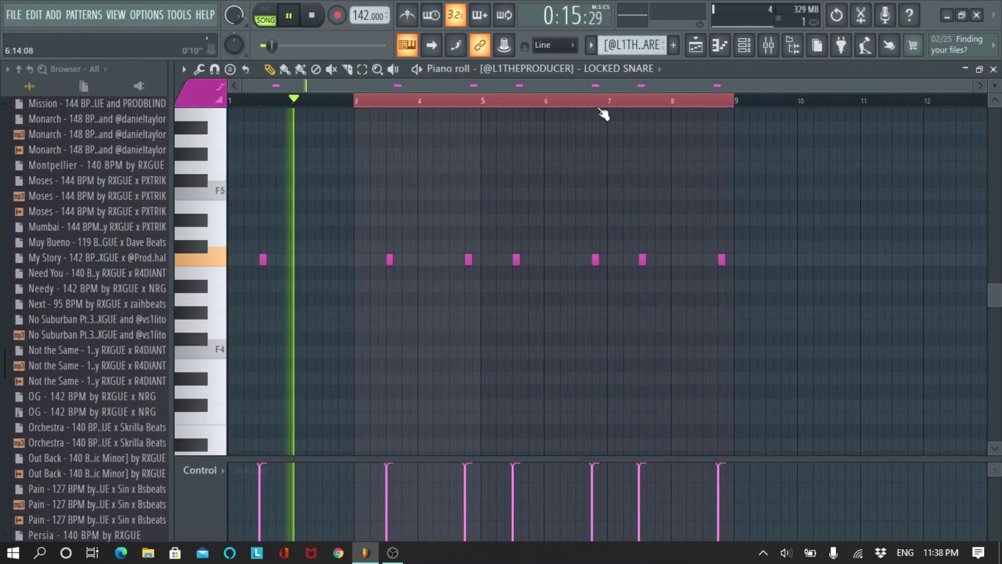
key("space")
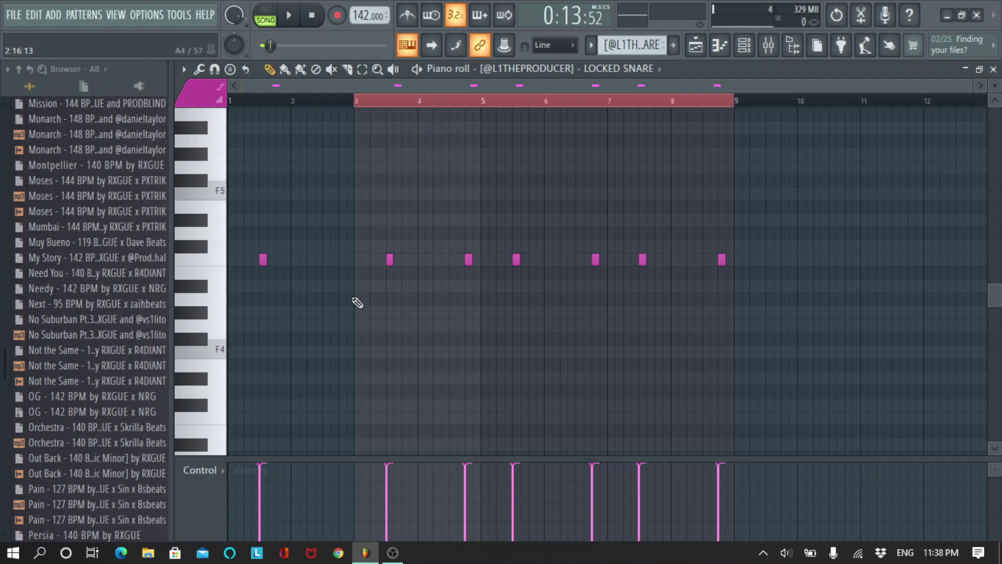
Try an extra C5 snare note near the end of bar 2 in the LOCKED SNARE pattern, and remove it.
left_click(340, 259)
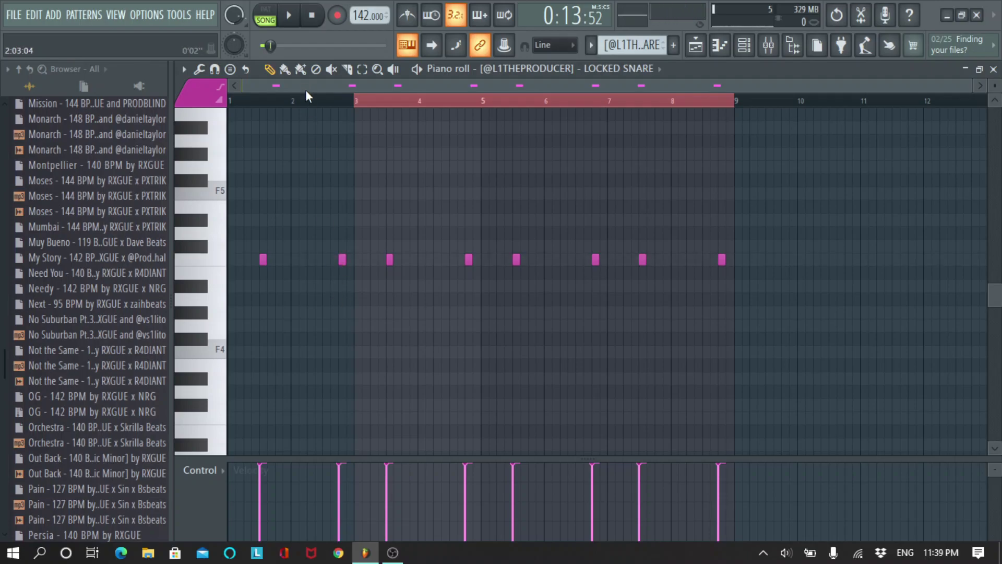
key("space")
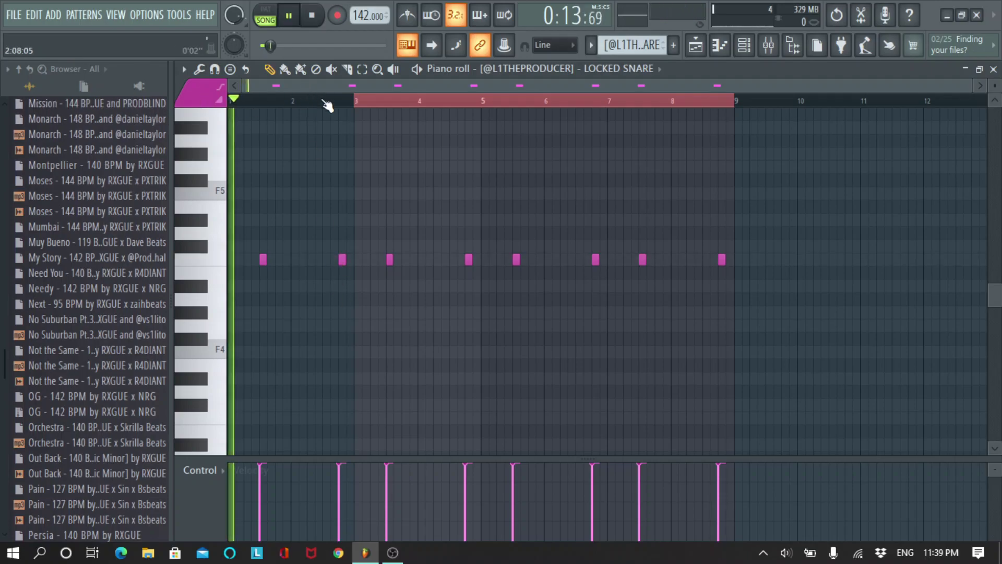
key("space")
right_click(343, 263)
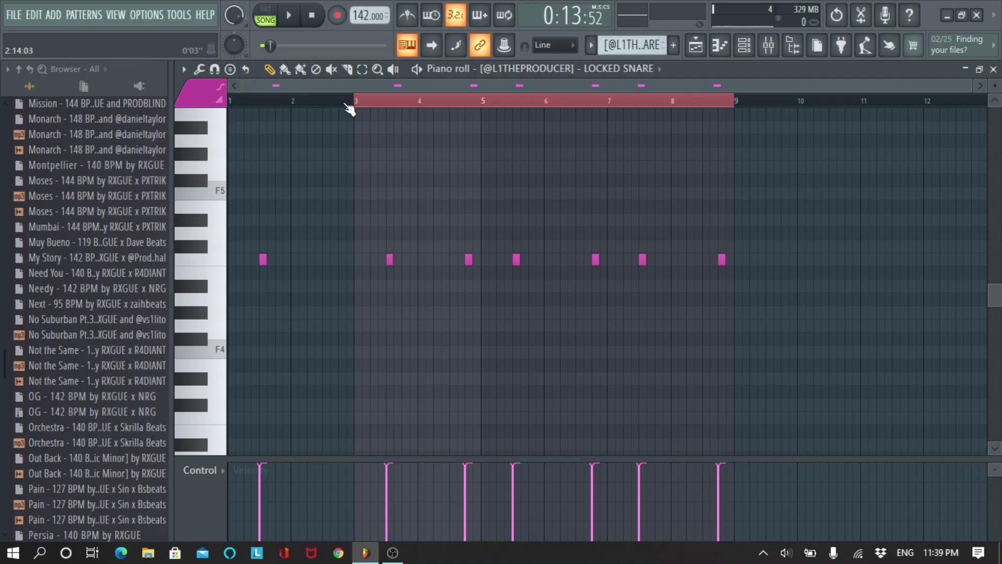
Close the LOCKED SNARE piano roll and switch the solo from Track 5 to Track 6.
scroll(344, 103, "up", 1)
left_click_drag(342, 88, 281, 105)
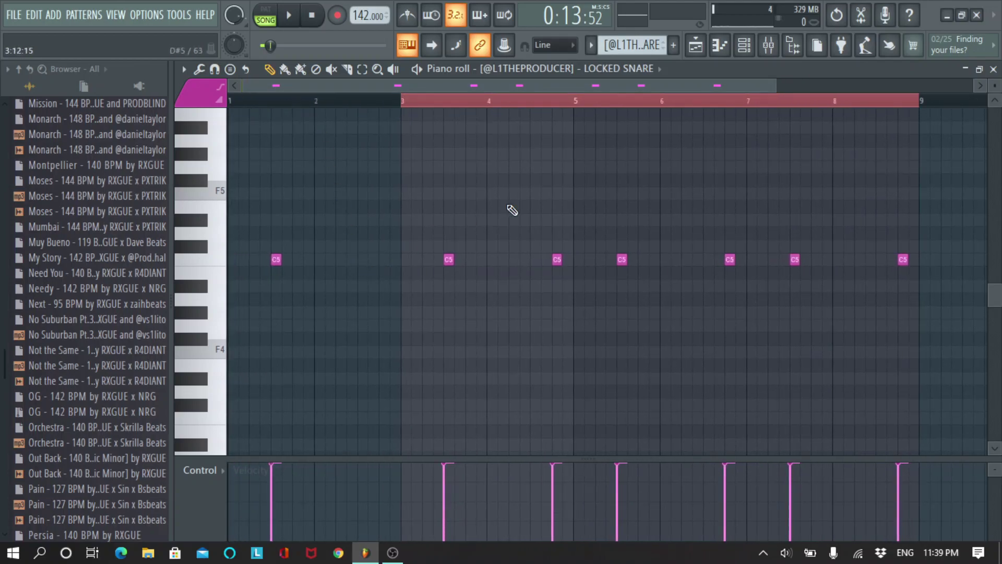
scroll(677, 110, "down", 1)
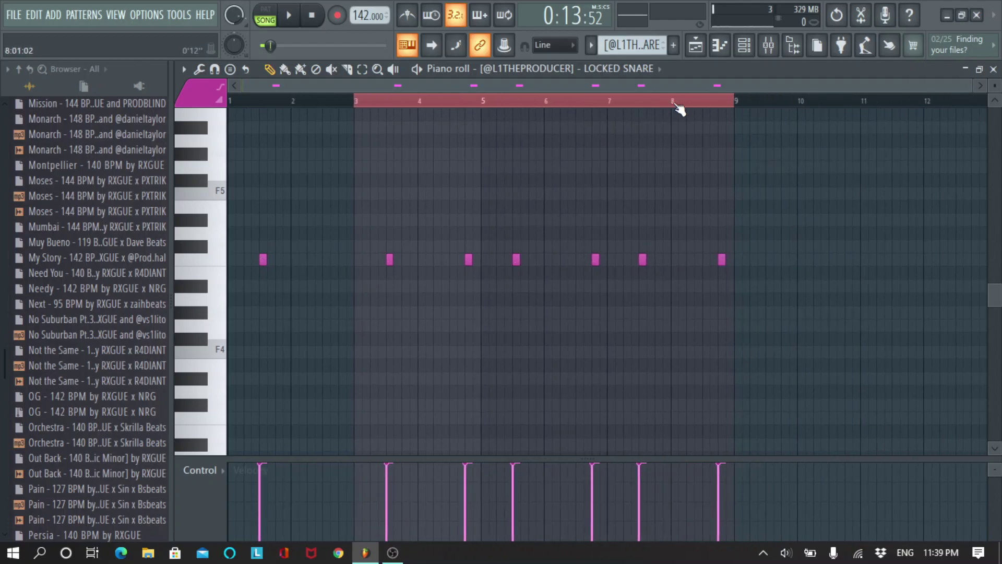
left_click(993, 68)
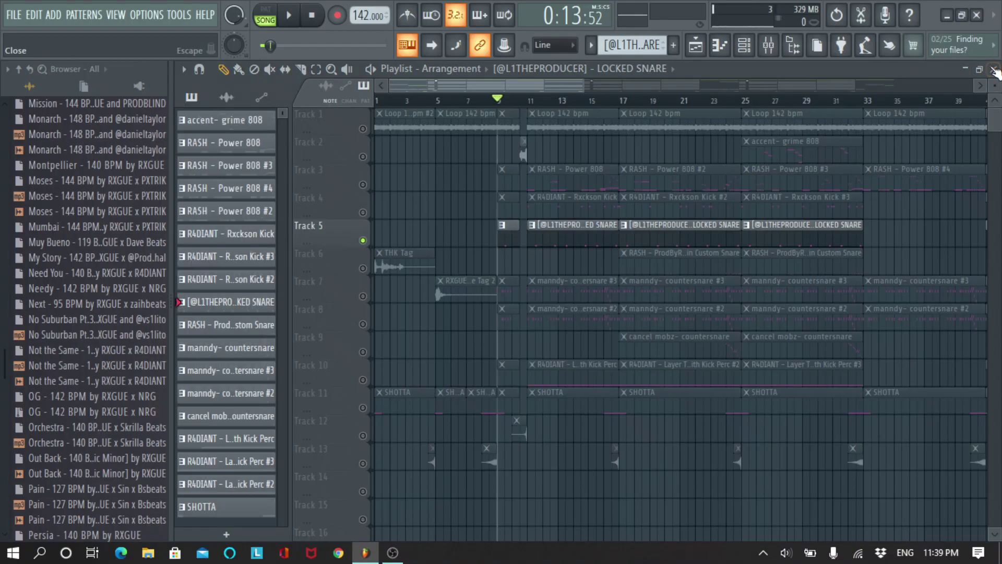
left_click(363, 268)
left_click(363, 240)
Play the soloed Custom Snare on Track 6 from bar 24 and stop playback.
left_click(619, 100)
left_click(665, 101)
scroll(665, 101, "down", 2)
key("space")
left_click(675, 101)
key("space")
scroll(522, 125, "down", 3)
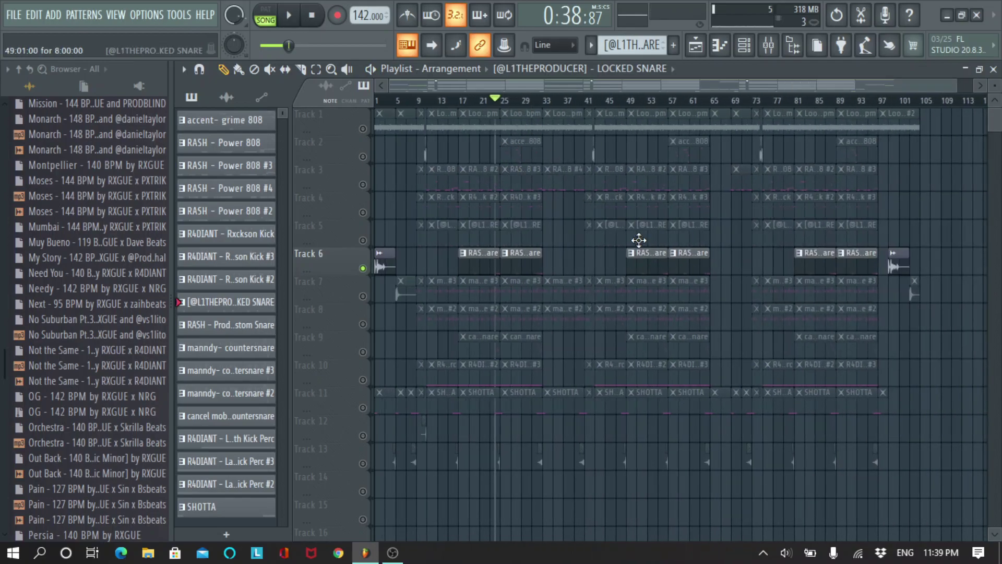
Examine where the Custom Snare clips sit on Track 6 in the arrangement.
scroll(577, 239, "up", 2)
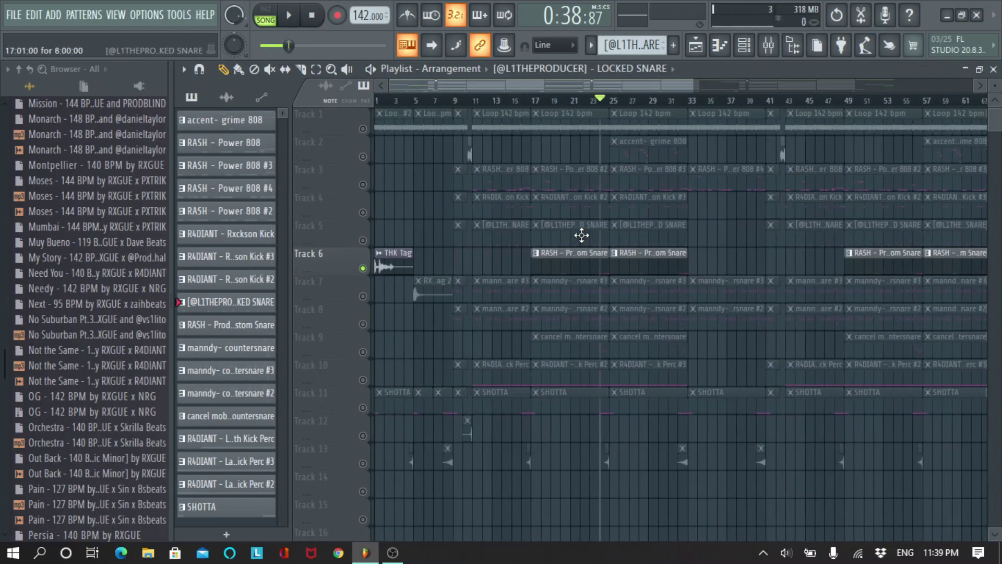
right_click(363, 296)
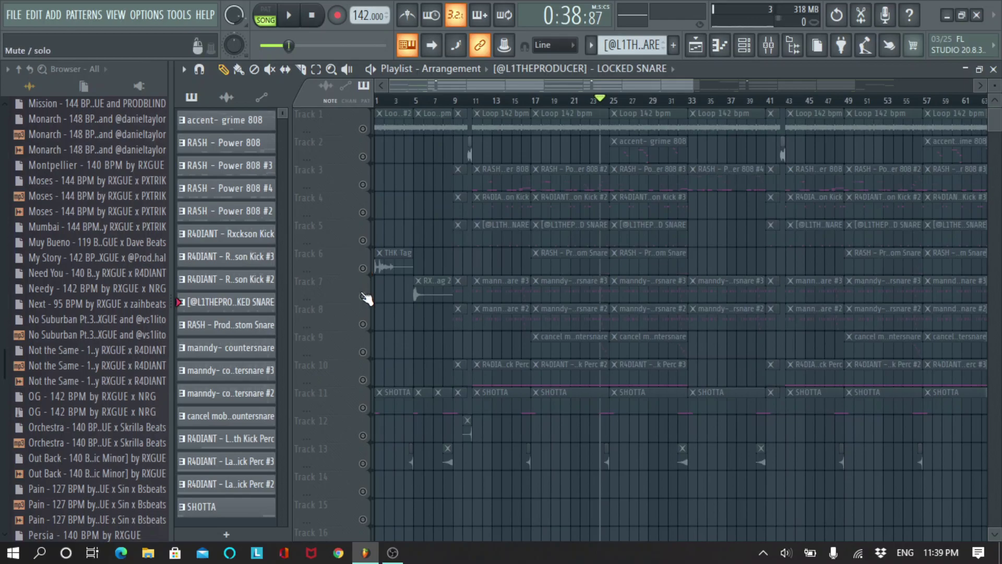
right_click(362, 267)
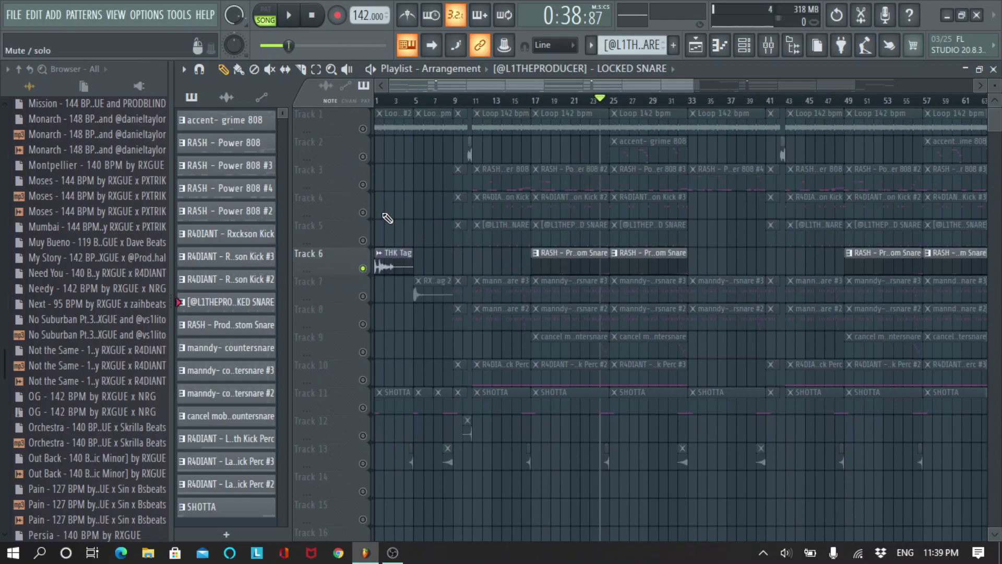
scroll(608, 105, "up", 3)
left_click_drag(624, 93, 744, 89)
scroll(437, 107, "up", 2)
left_click_drag(453, 89, 412, 107)
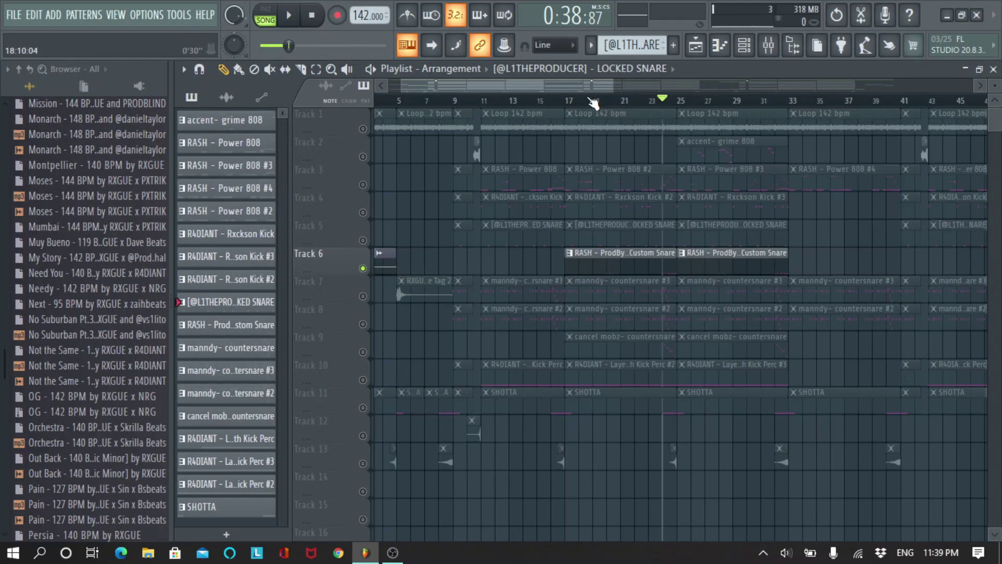
left_click_drag(586, 88, 553, 93)
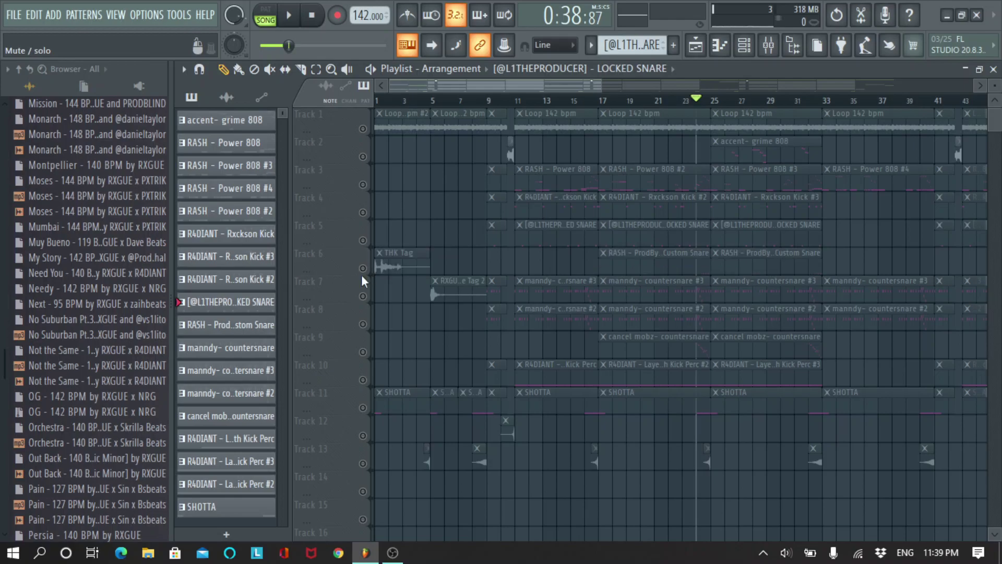
Solo Tracks 7 and 8 instead of Track 6, and briefly play the arrangement from bar 17.
left_click(364, 296, "ctrl")
left_click(364, 323)
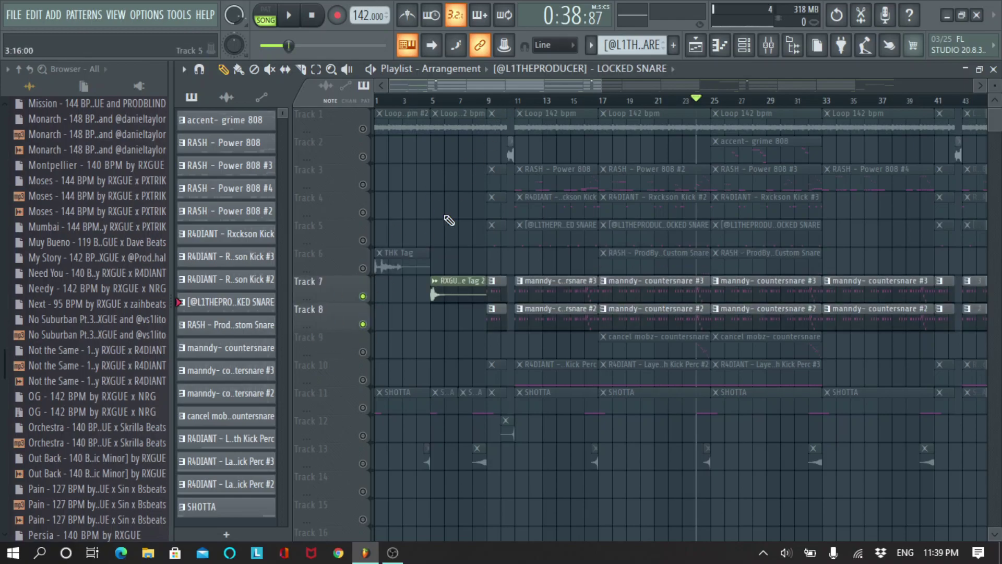
left_click(521, 102)
scroll(521, 104, "up", 2)
left_click(633, 101)
key("space")
key("space")
Examine the notes and panning of the manndy- countersnare #3 pattern, and look at the randomizer's level settings without applying them.
double_click(677, 287)
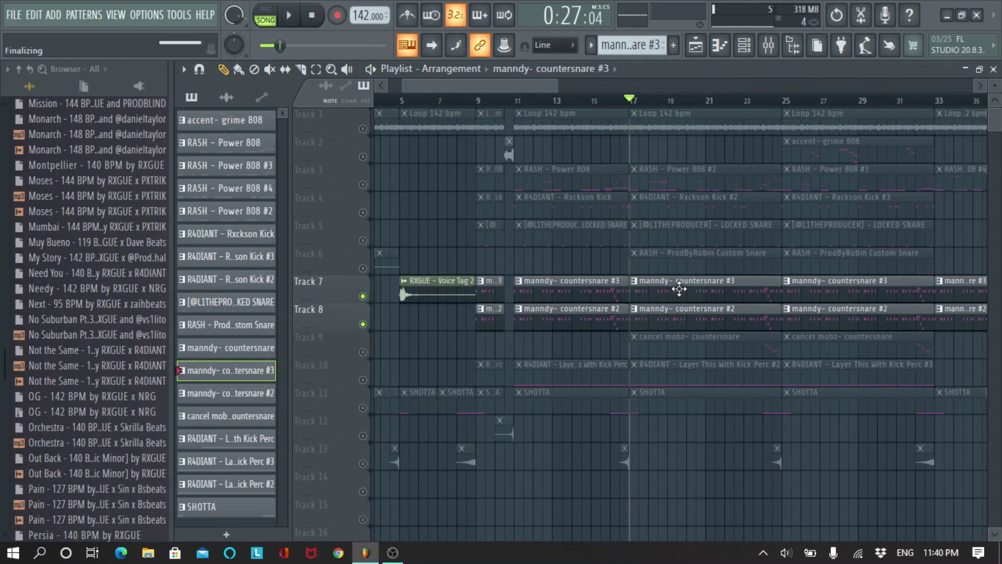
scroll(679, 104, "down", 2)
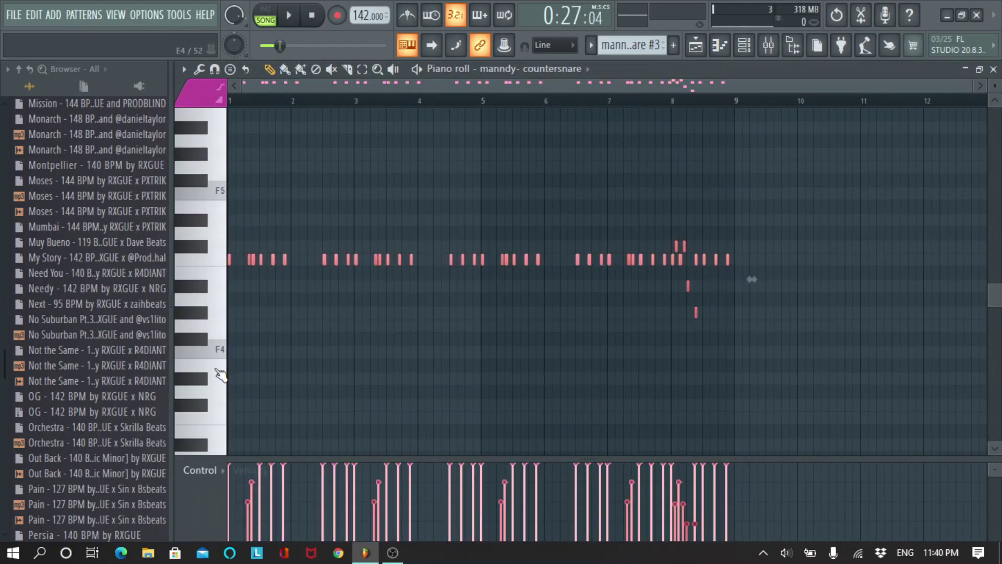
left_click(222, 468)
left_click(230, 454)
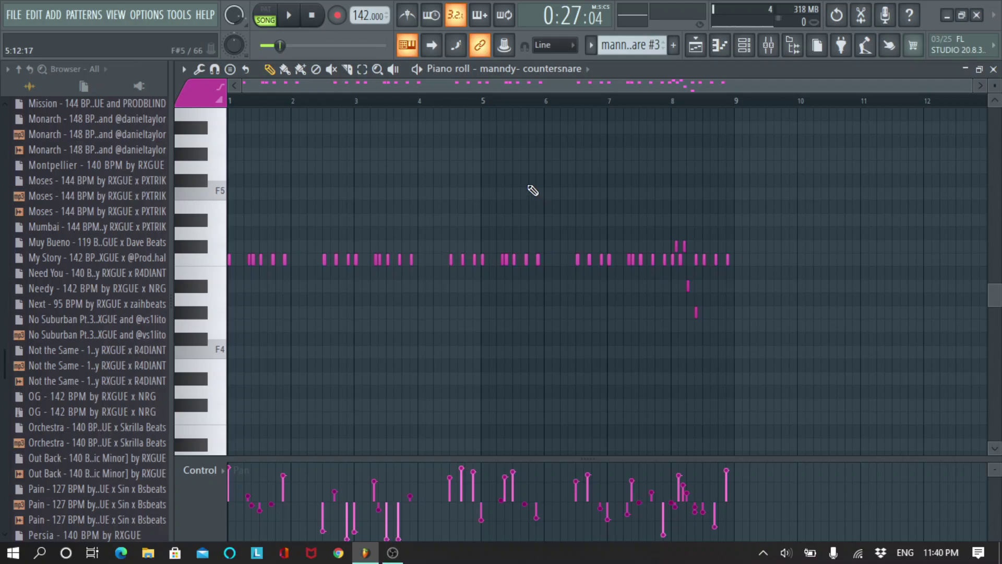
key("alt+r")
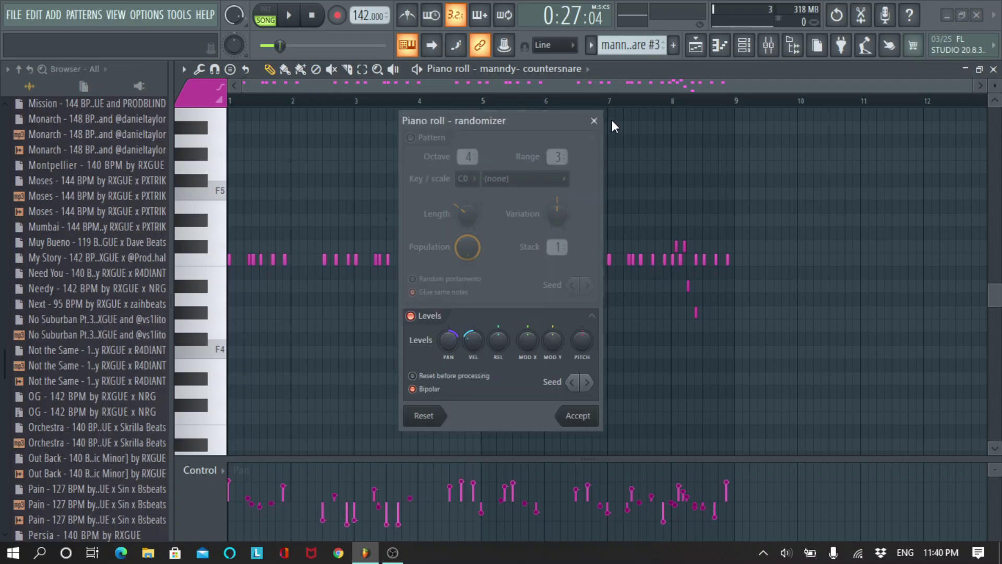
left_click(594, 121)
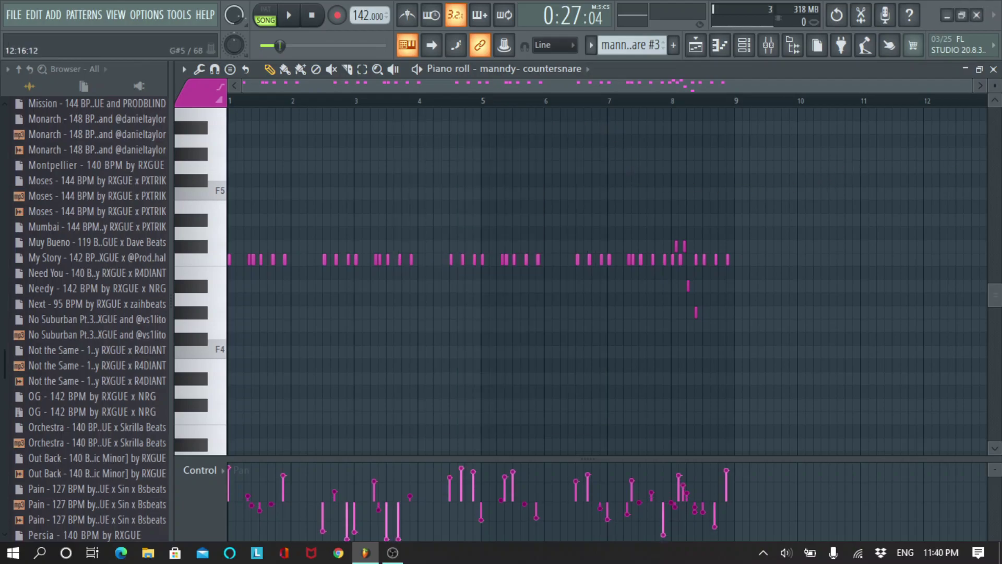
left_click(993, 68)
Inspect the notes and velocities of the manndy- countersnare #2 pattern on Track 8.
double_click(587, 315)
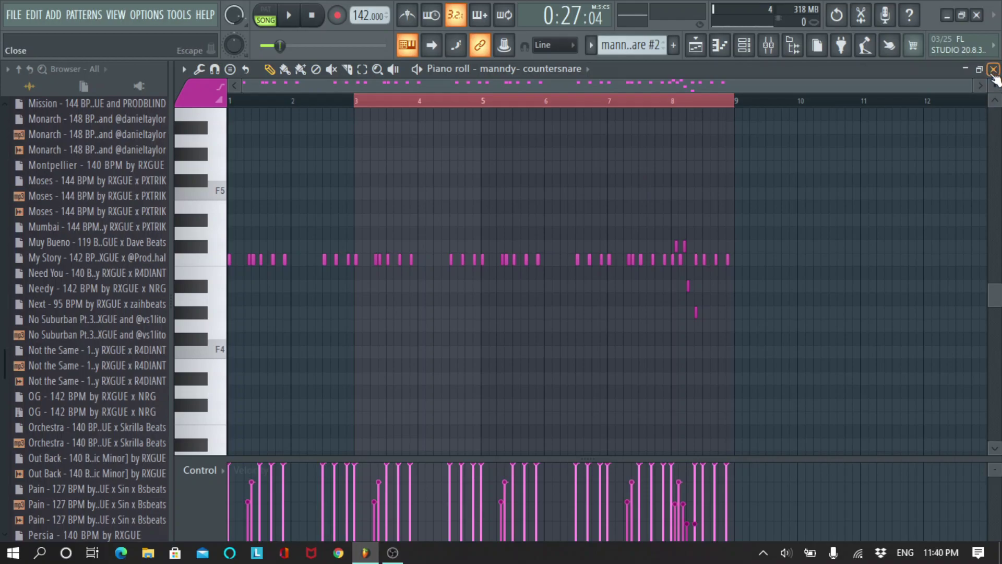
left_click(993, 71)
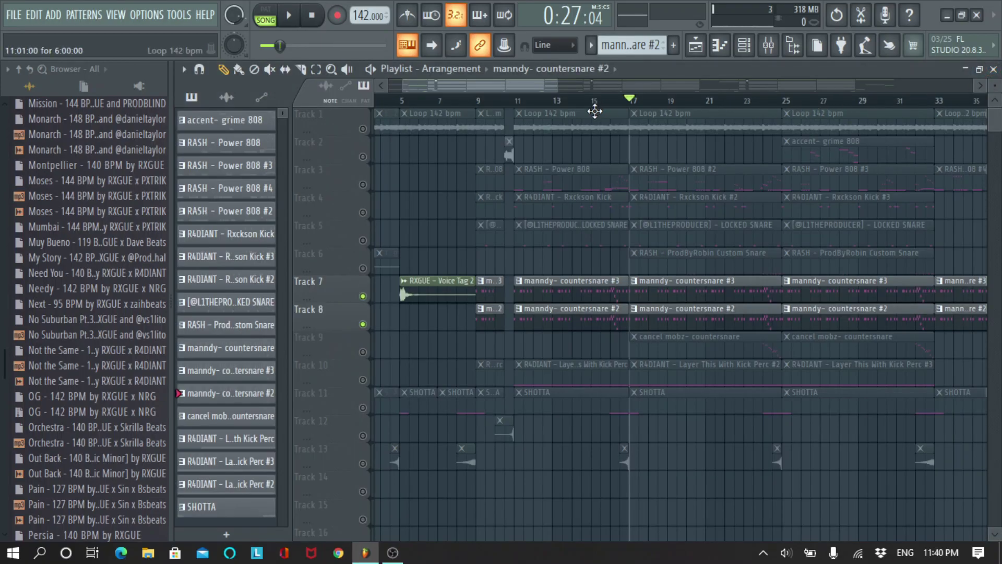
Play the two soloed countersnare tracks from bar 11 and again from bar 17, and stop playback.
left_click_drag(516, 106, 522, 103)
scroll(527, 103, "up", 4)
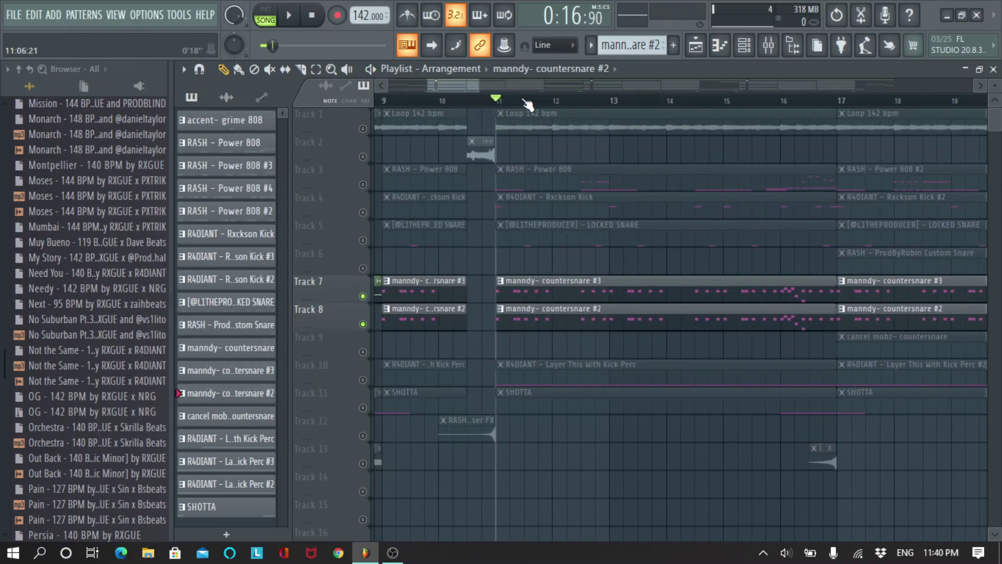
scroll(496, 102, "up", 2)
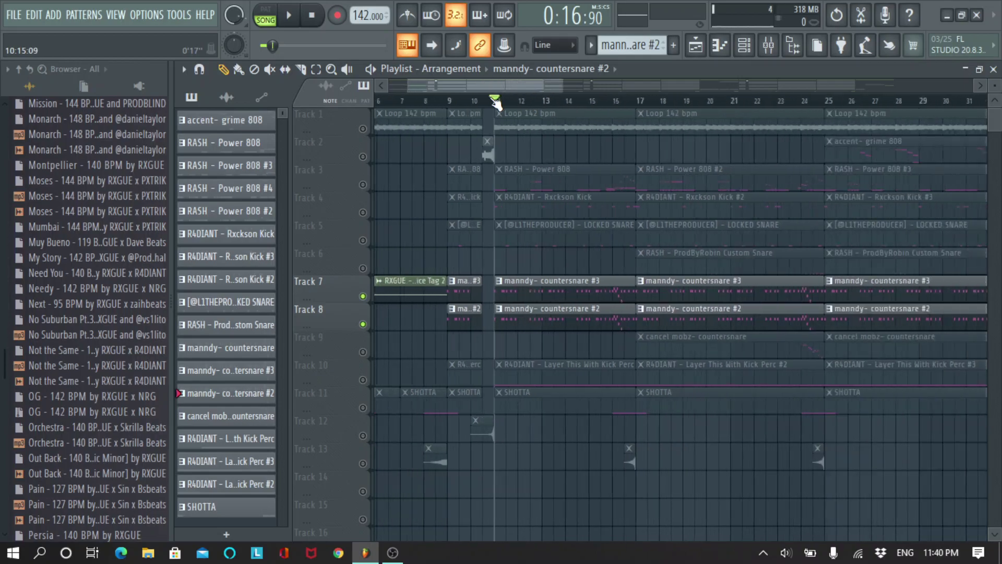
left_click_drag(443, 92, 430, 88)
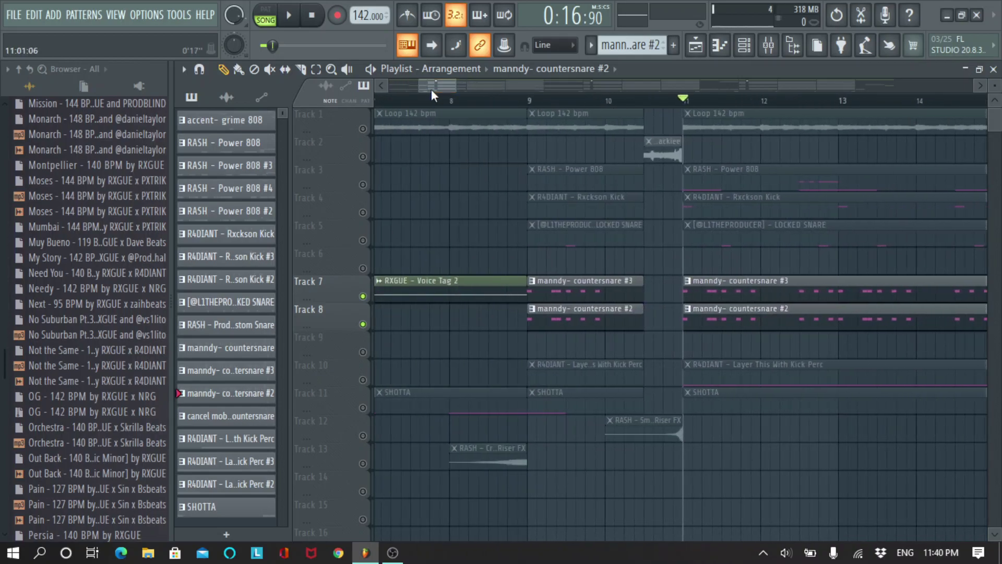
scroll(531, 110, "down", 1)
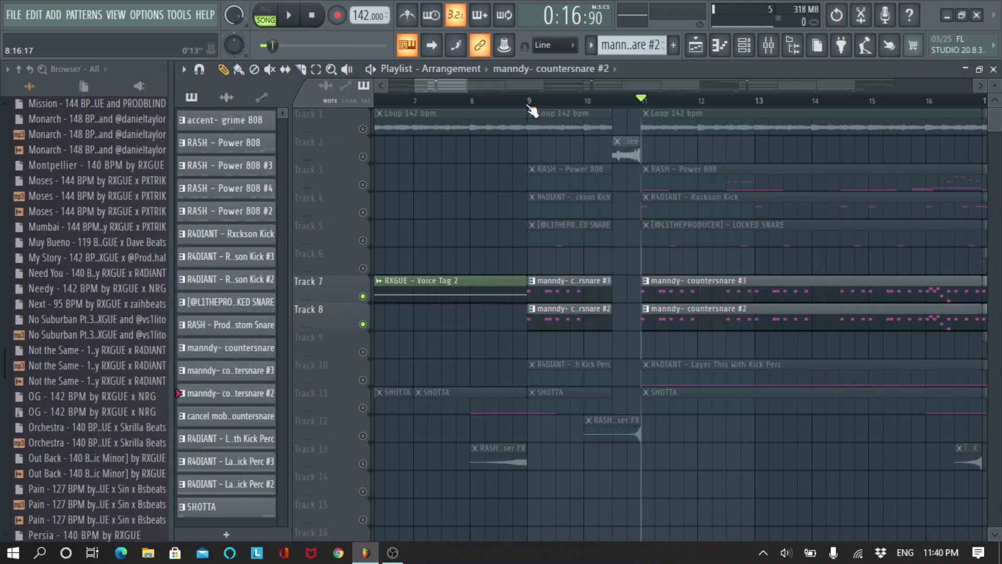
scroll(535, 100, "down", 4)
key("space")
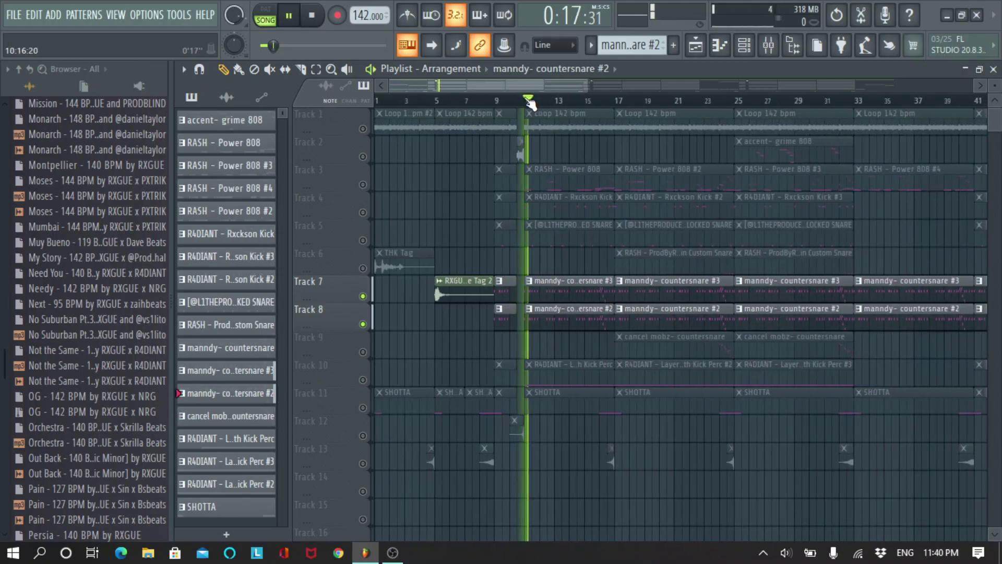
left_click(613, 100)
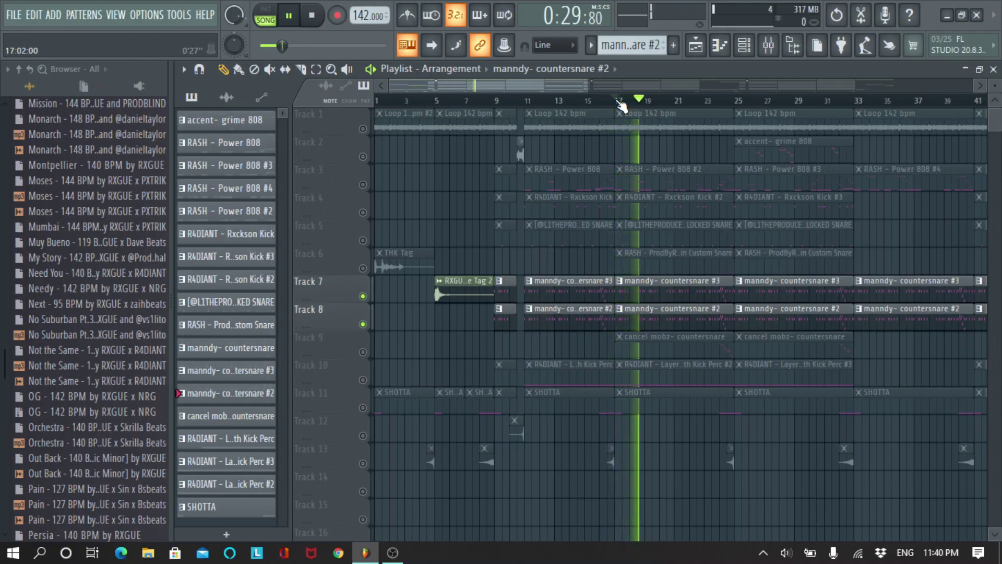
key("space")
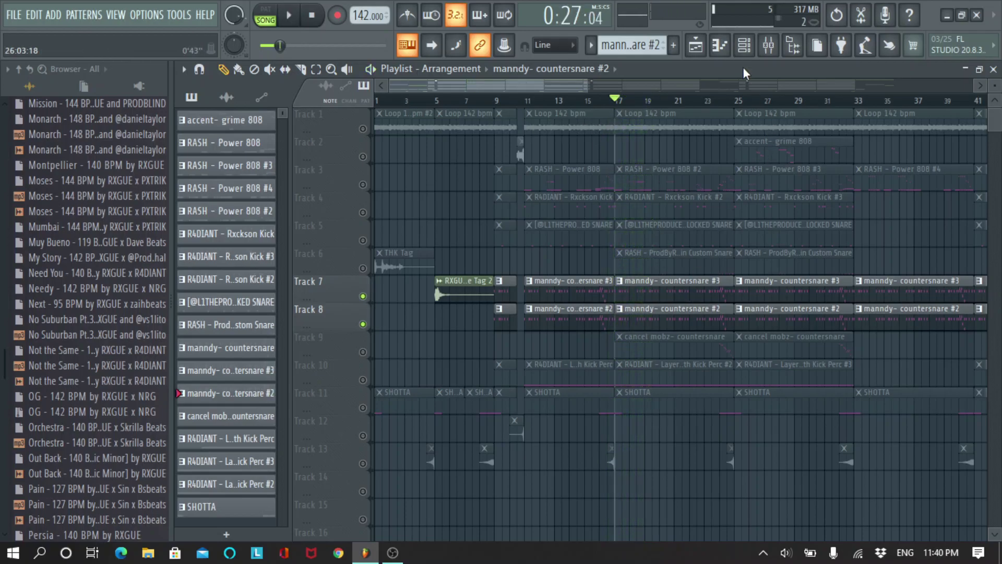
Check the manndy- countersnare channel's sampler and echo delay settings, and close the channel windows.
key("F6")
left_click(441, 282)
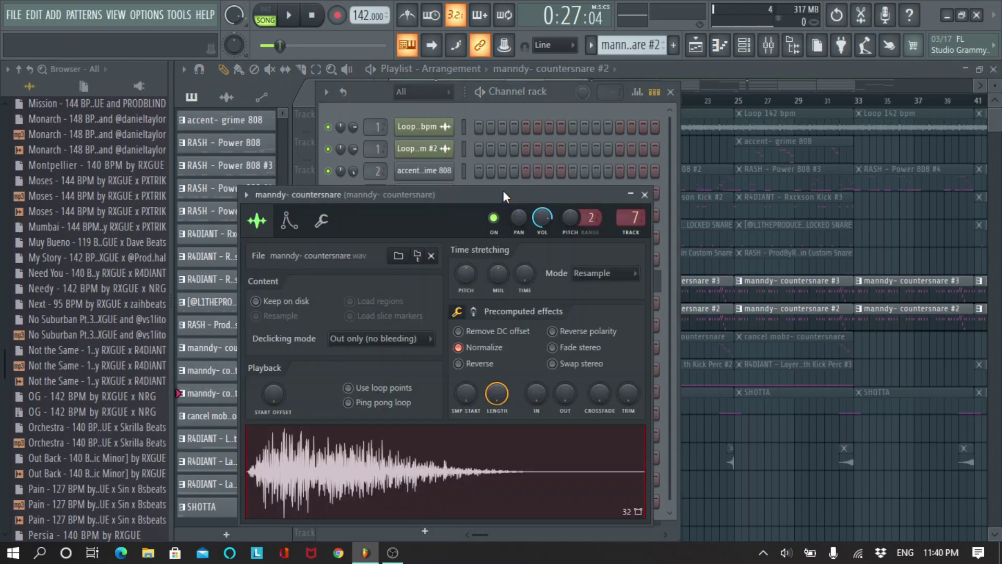
left_click_drag(504, 196, 500, 169)
left_click(318, 193)
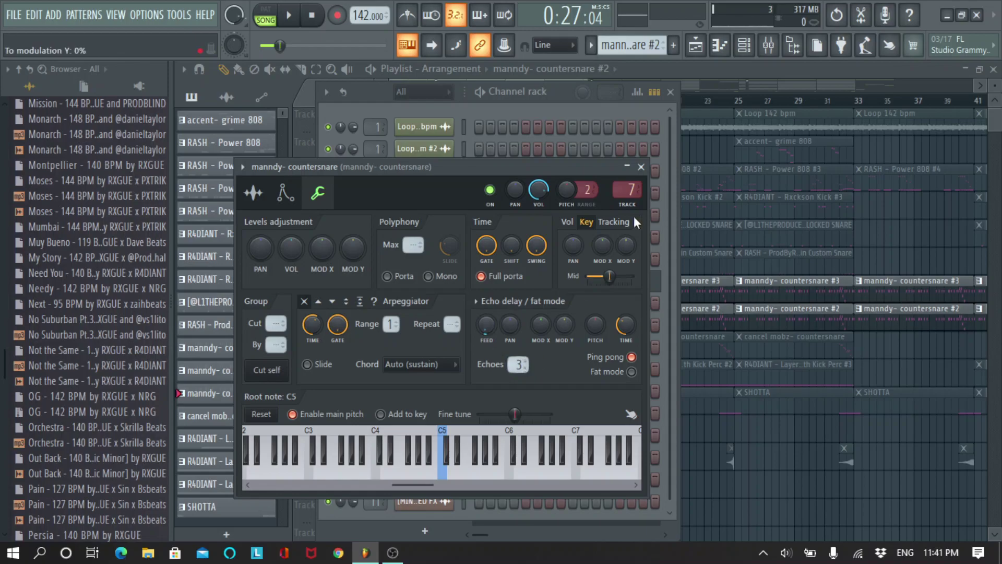
left_click(641, 166)
left_click(671, 93)
Switch the solo from Tracks 7 and 8 to Track 9.
scroll(433, 271, "down", 4)
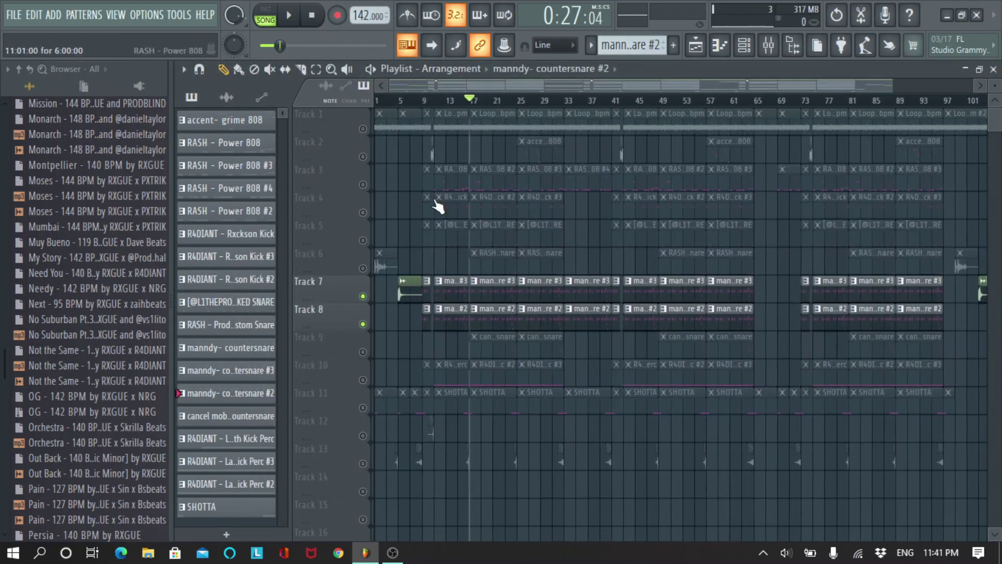
scroll(458, 108, "up", 1)
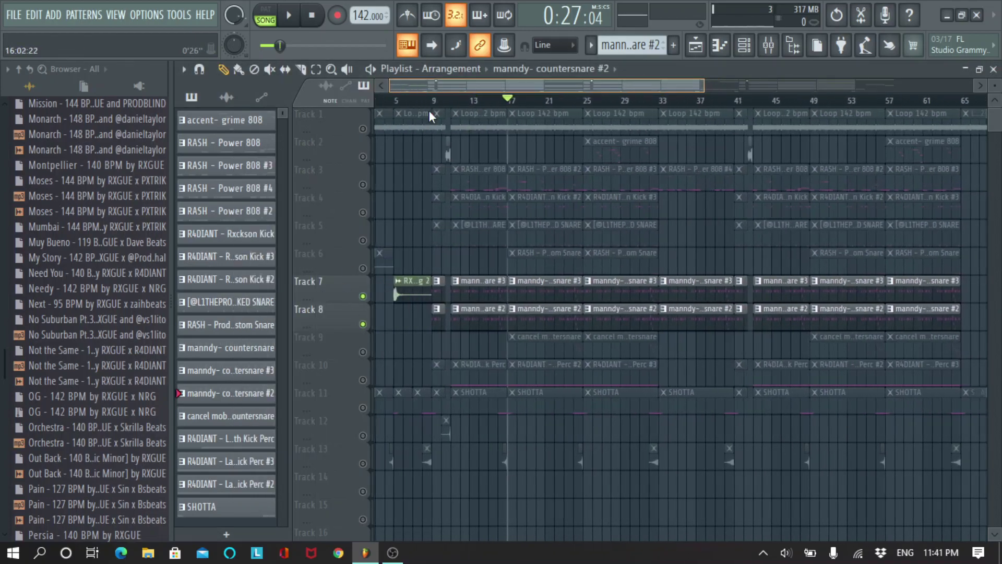
left_click(362, 323)
left_click(362, 296)
left_click(363, 351)
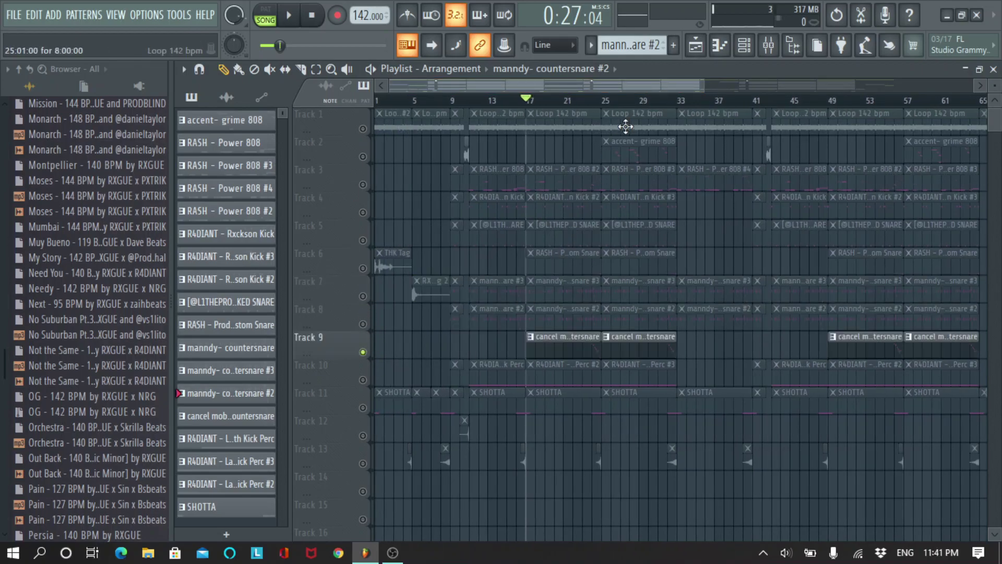
Play the cancel mobz- countersnare roll on Track 9 twice from bar 24.
left_click(593, 103)
scroll(593, 103, "up", 4)
key("space")
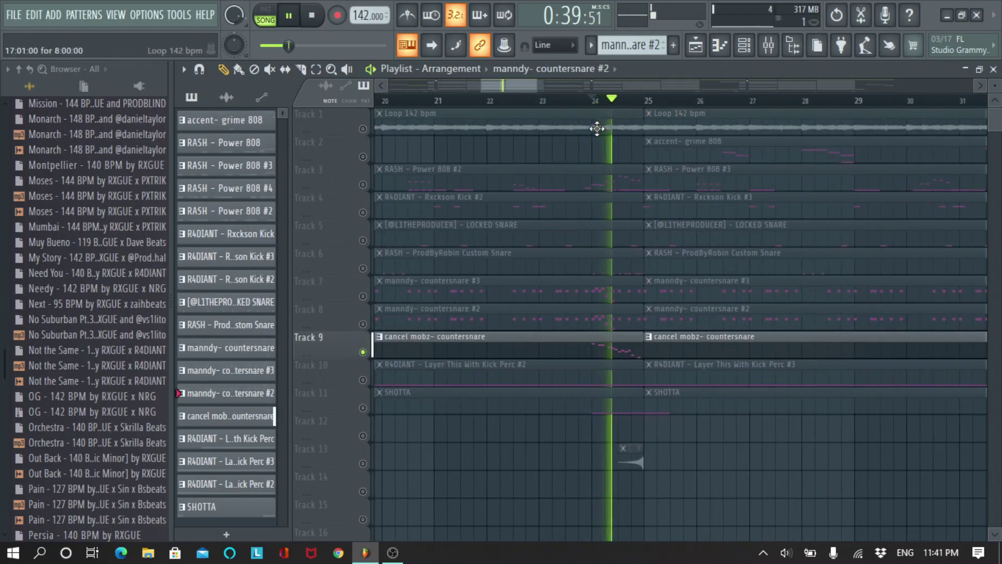
key("space")
scroll(608, 108, "down", 3)
scroll(608, 108, "down", 3)
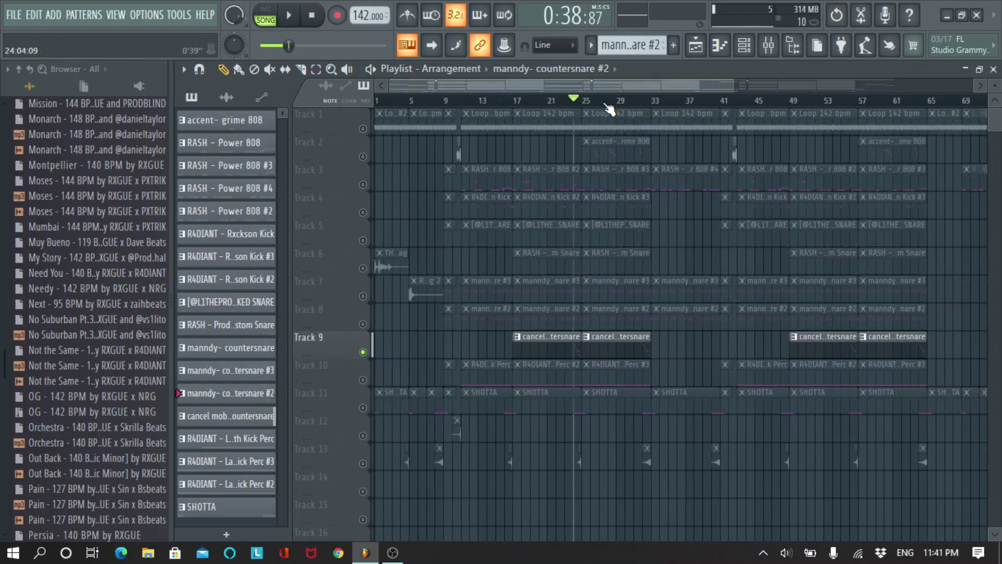
key("space")
scroll(578, 107, "up", 1)
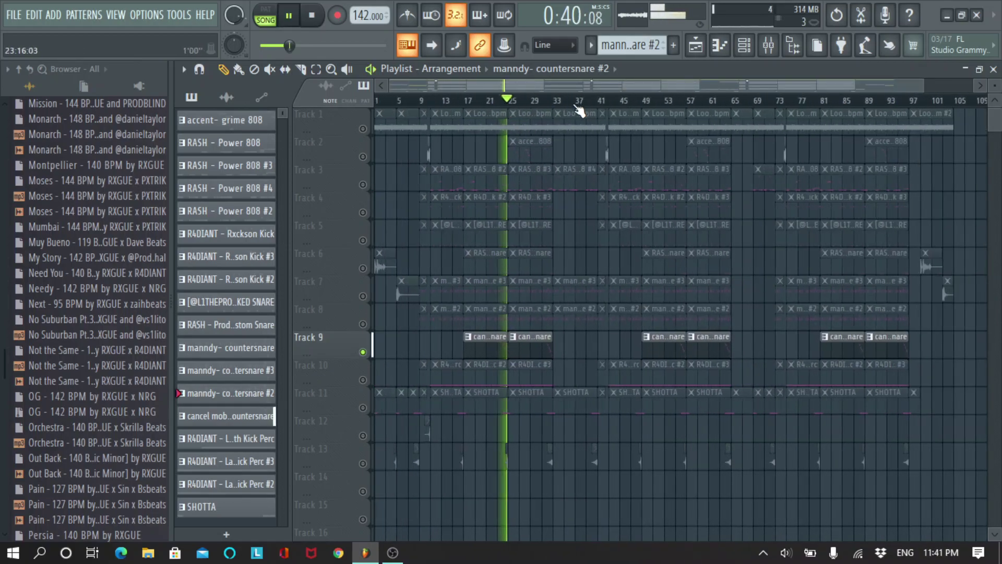
Switch the solo from Track 9 to Track 10 and play its kick-layer percussion from bars 24, 17 and 19.
key("space")
scroll(368, 309, "down", 1)
scroll(368, 309, "down", 1)
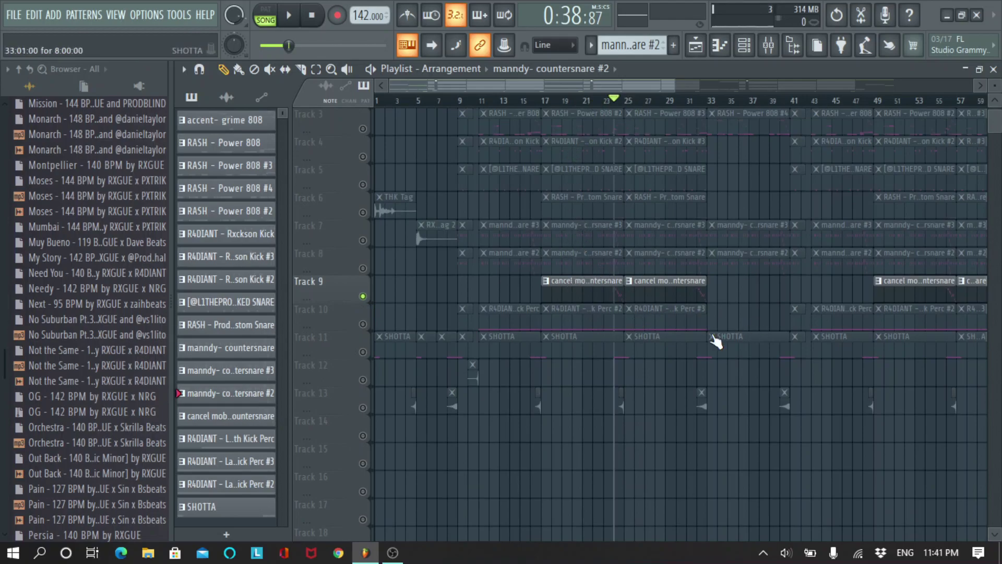
left_click(362, 324, "ctrl")
key("space")
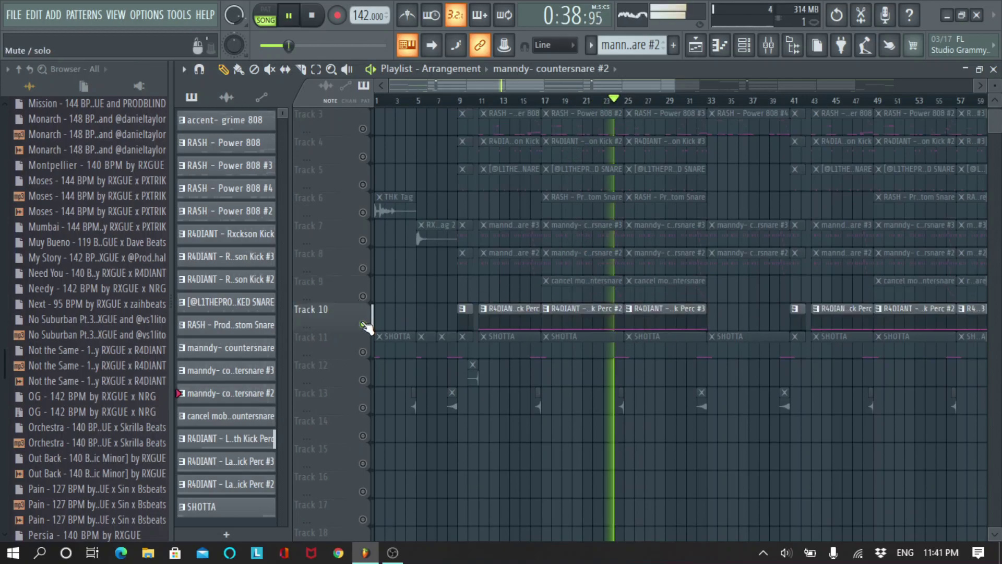
key("space")
left_click(546, 101)
key("space")
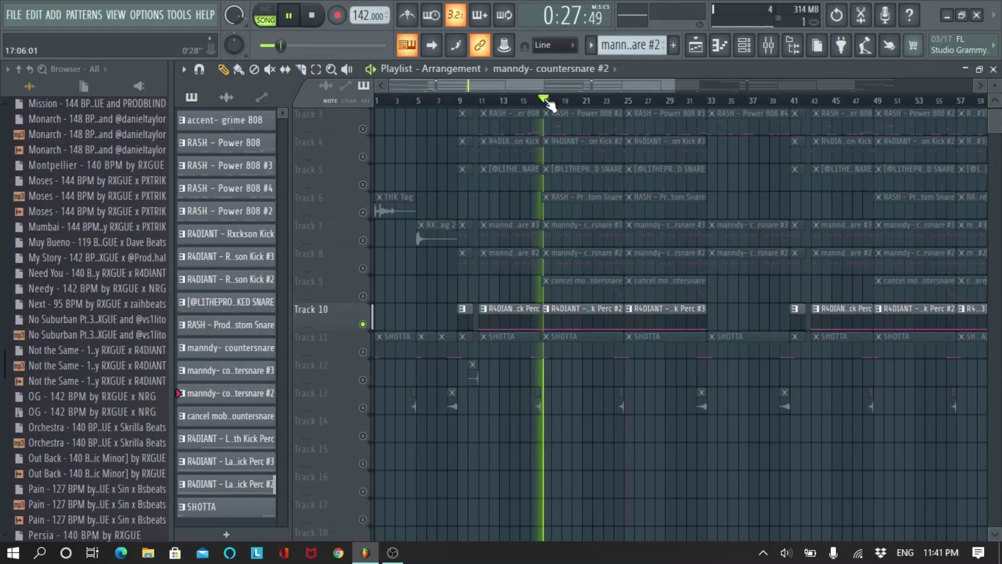
left_click(565, 102)
scroll(569, 107, "up", 2)
key("space")
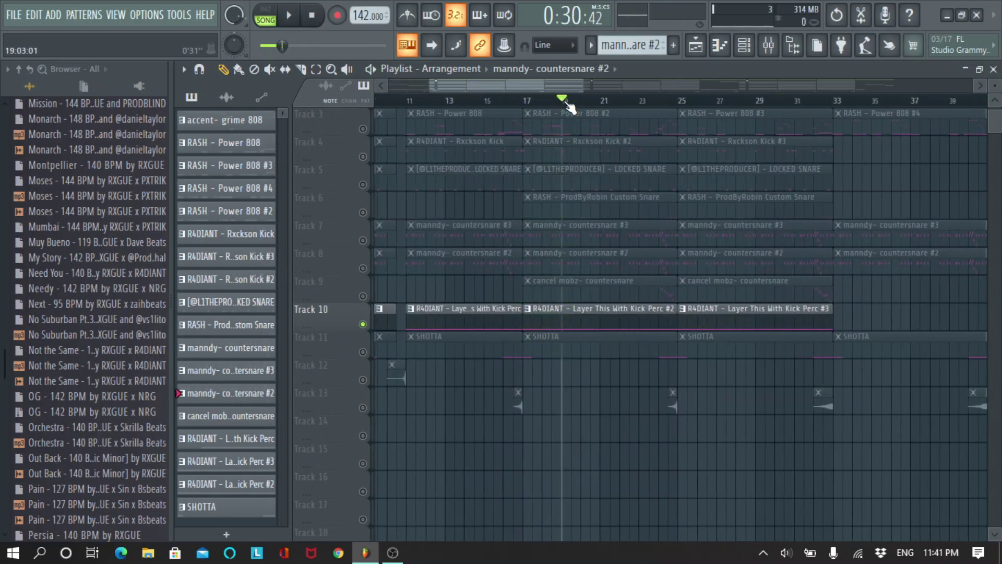
Switch the solo to Track 11 and play the SHOTTA percussion from bar 9.
scroll(551, 85, "down", 3)
scroll(547, 107, "up", 3)
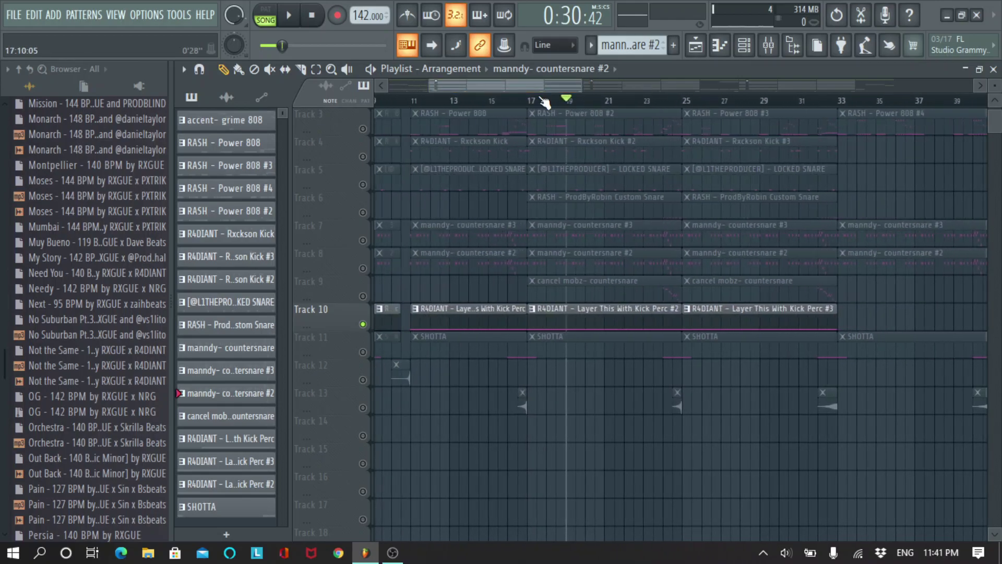
scroll(543, 102, "up", 3)
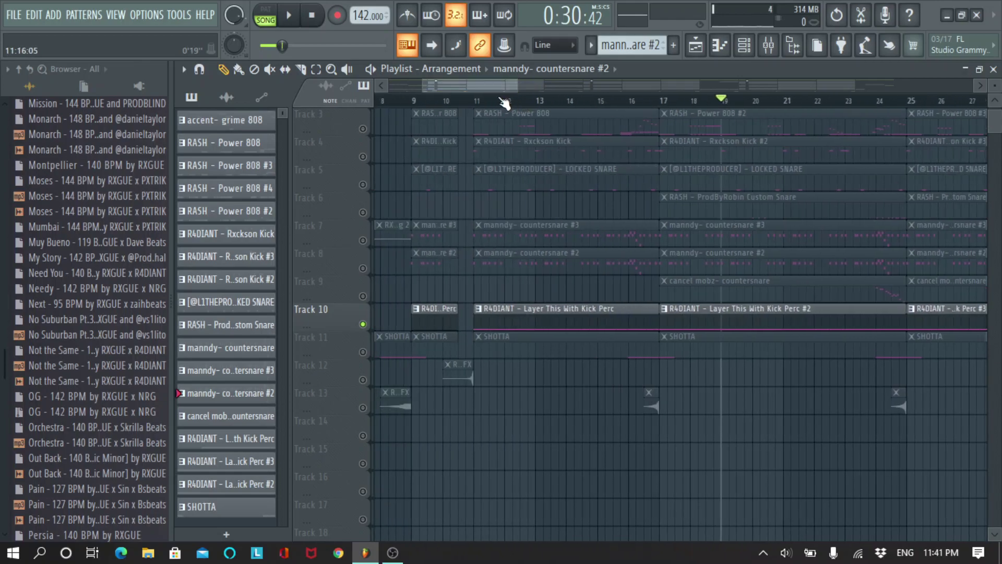
left_click(365, 327)
left_click(368, 344)
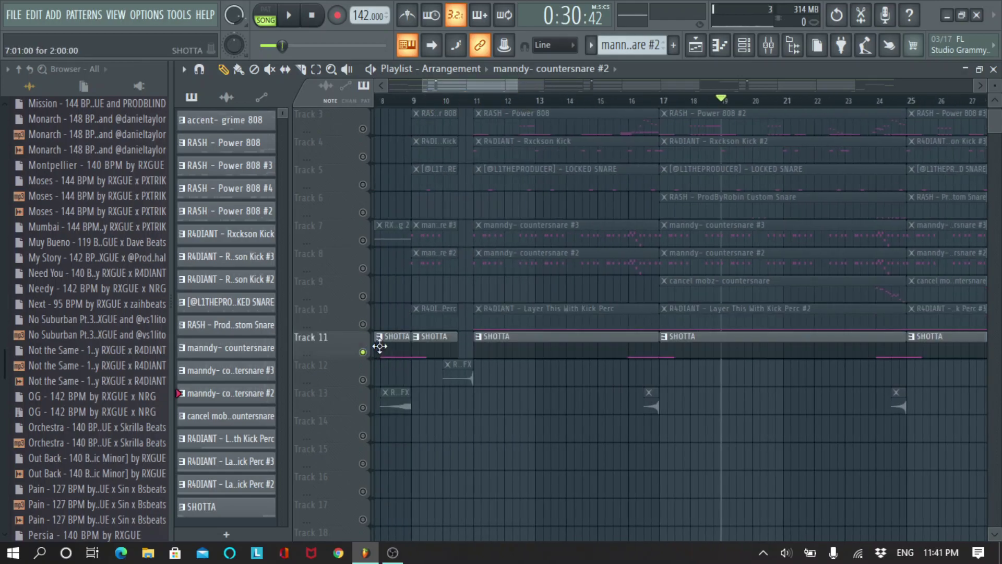
left_click(414, 95)
key("space")
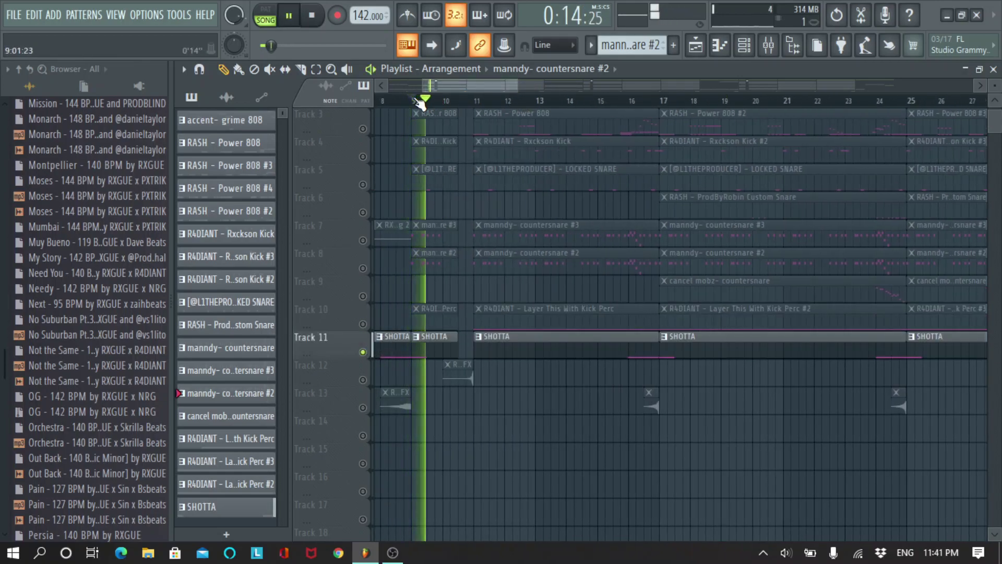
scroll(417, 102, "down", 4)
key("space")
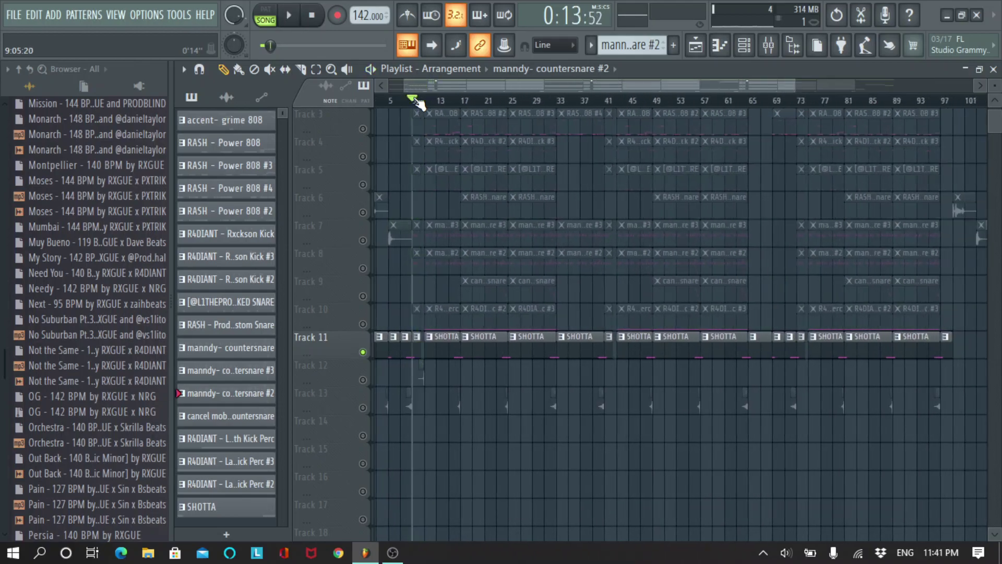
Switch the solo to Track 12 and play its small riser effect just before bar 11.
left_click(369, 380)
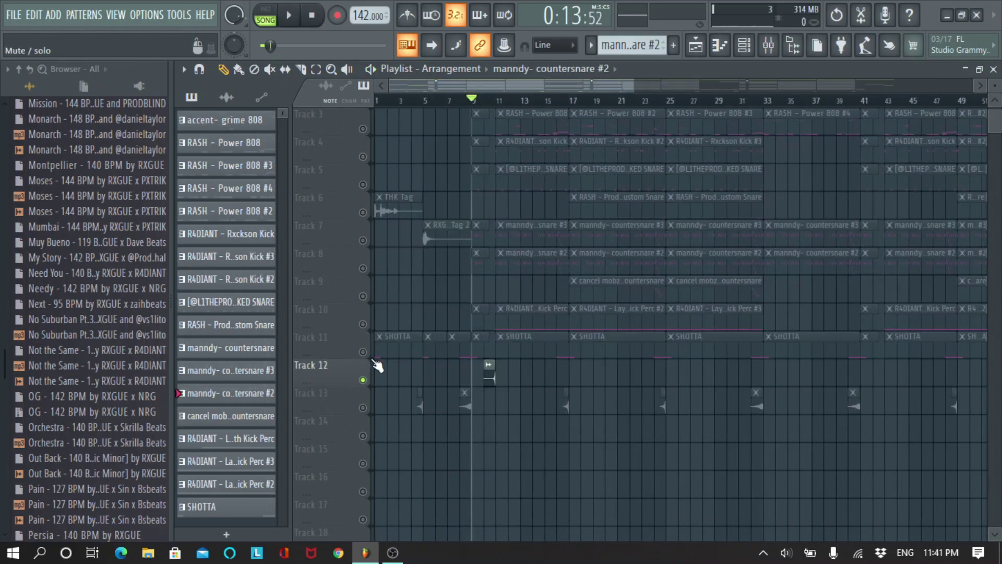
scroll(490, 150, "up", 4)
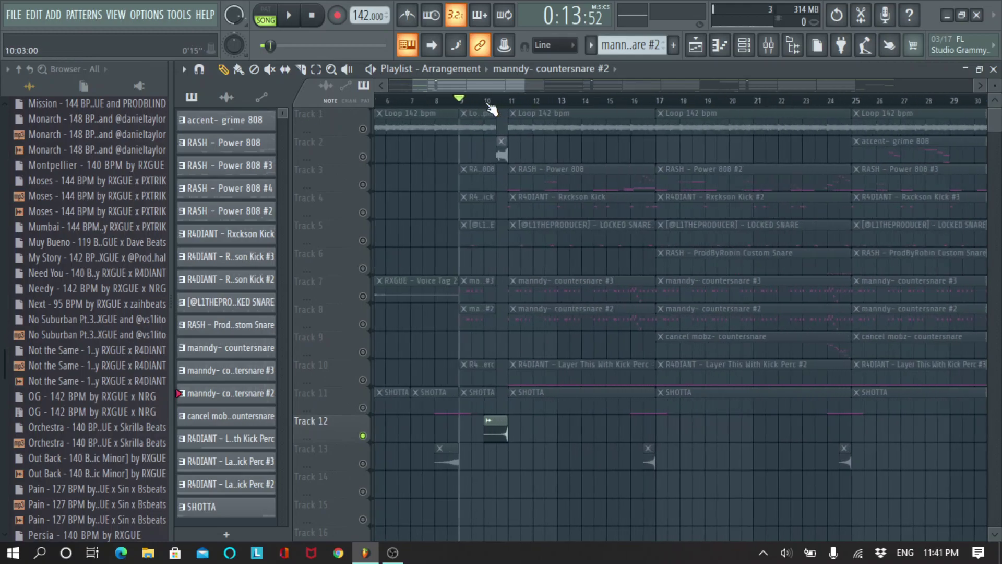
scroll(450, 242, "up", 1)
left_click(518, 100)
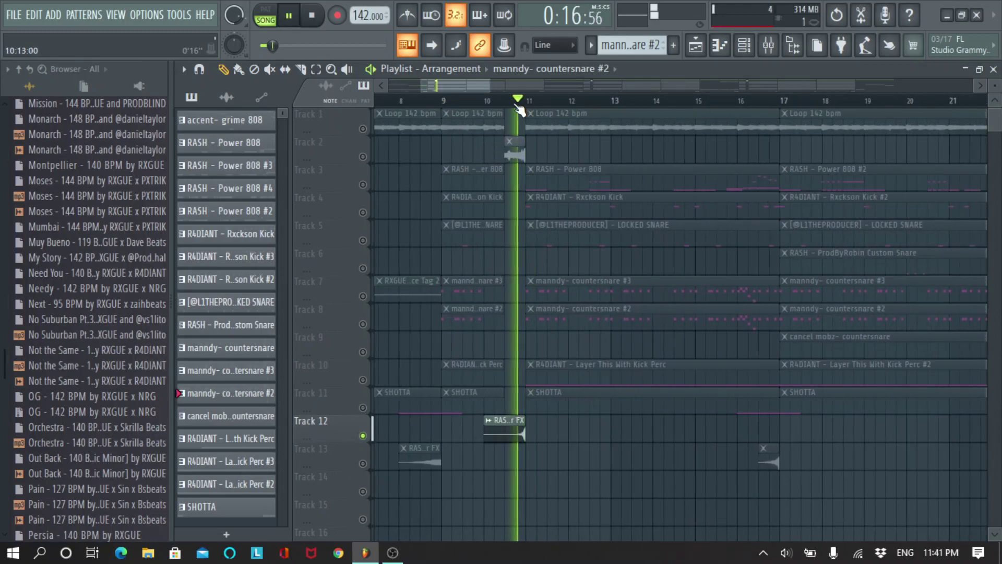
scroll(518, 101, "down", 2)
scroll(517, 105, "down", 5)
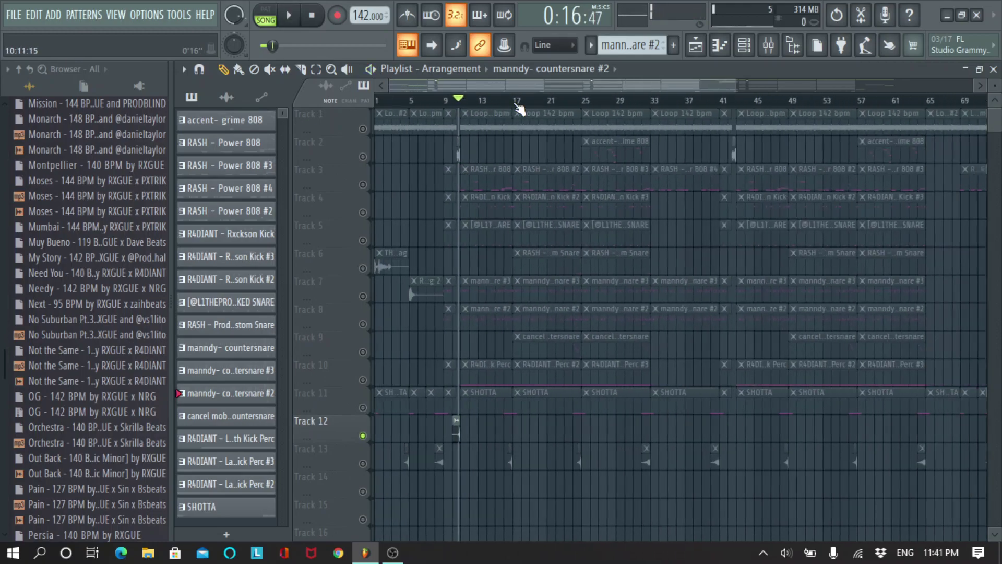
Add Track 13 to the solo and play its riser effects leading into bars 9 and 5.
left_click(363, 463)
left_click_drag(441, 100, 440, 103)
key("space")
scroll(443, 102, "down", 1)
key("space")
left_click(404, 100)
scroll(419, 102, "up", 5)
key("space")
key("space")
scroll(419, 101, "down", 6)
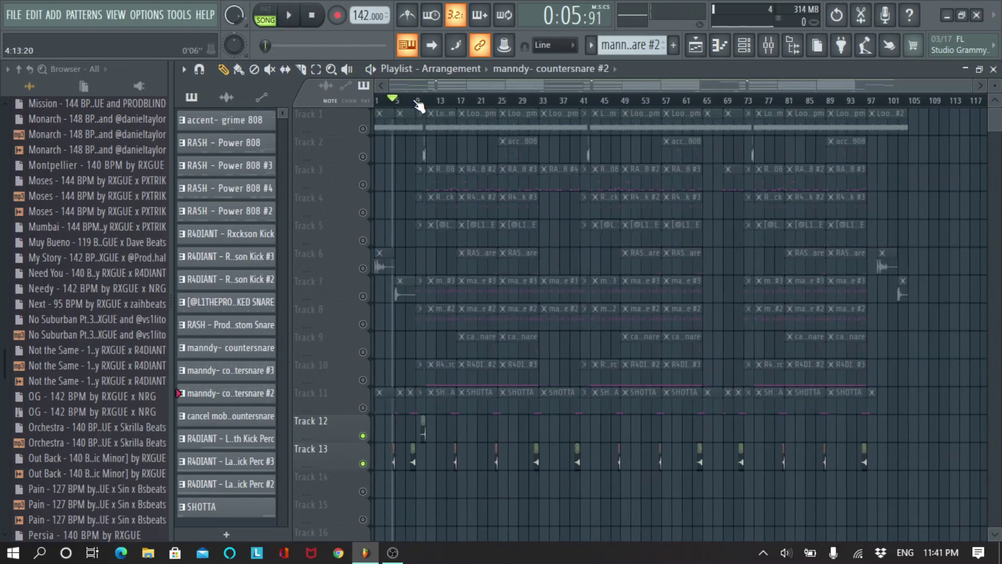
Solo Track 2 and play its short Plugged In audio clip from the middle of bar 10.
right_click(362, 130)
right_click(364, 130)
scroll(419, 103, "up", 9)
left_click(450, 104)
right_click(363, 157)
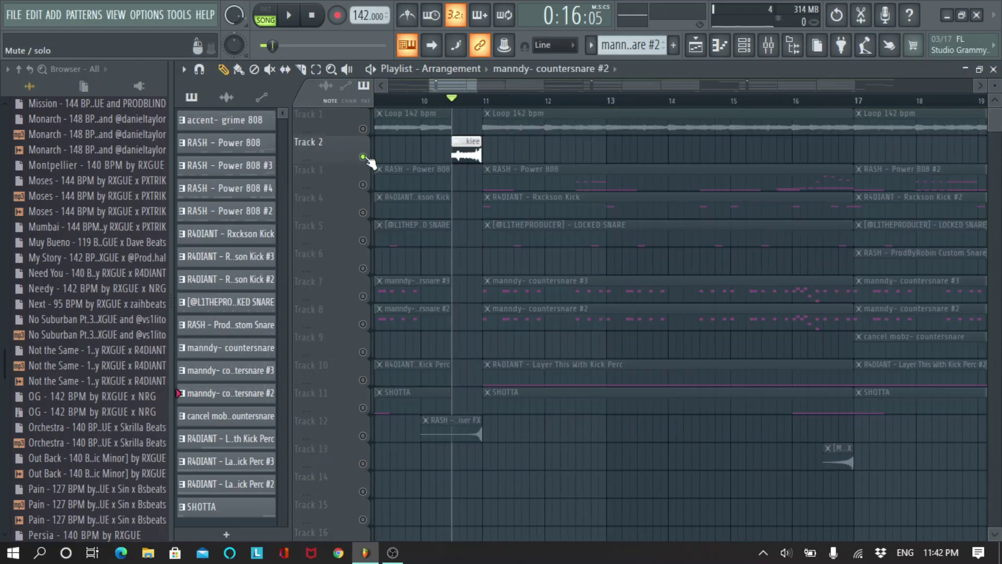
key("space")
key("space")
scroll(471, 105, "down", 3)
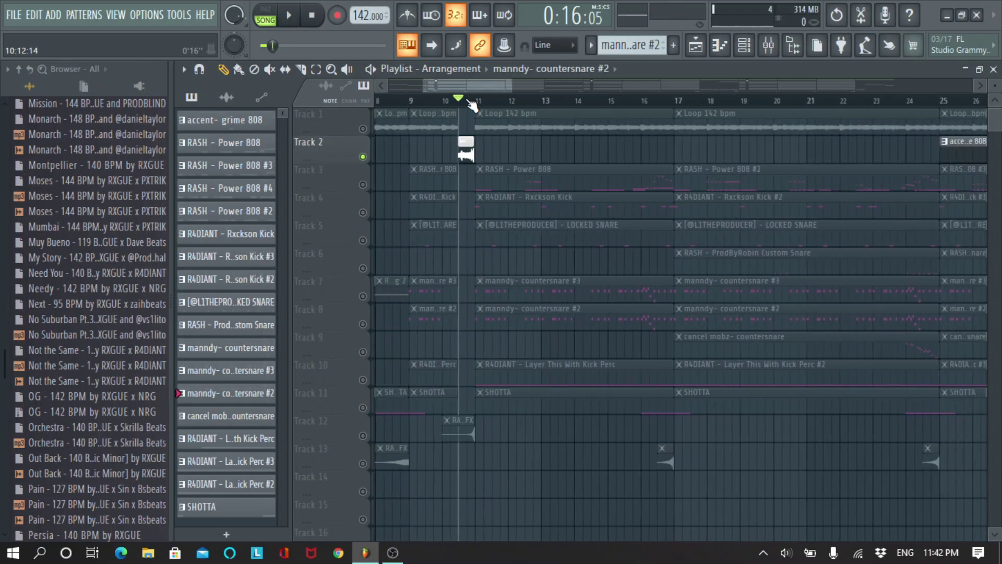
Unsolo Track 2 so all tracks are audible, and play the full beat from bar 9.
scroll(472, 104, "down", 2)
right_click(363, 130)
right_click(363, 130)
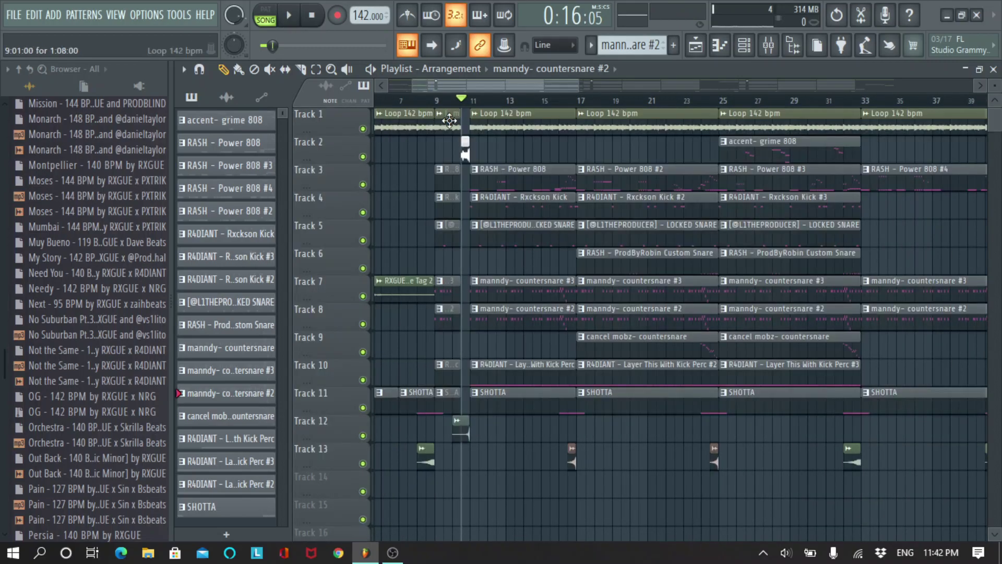
left_click(439, 102)
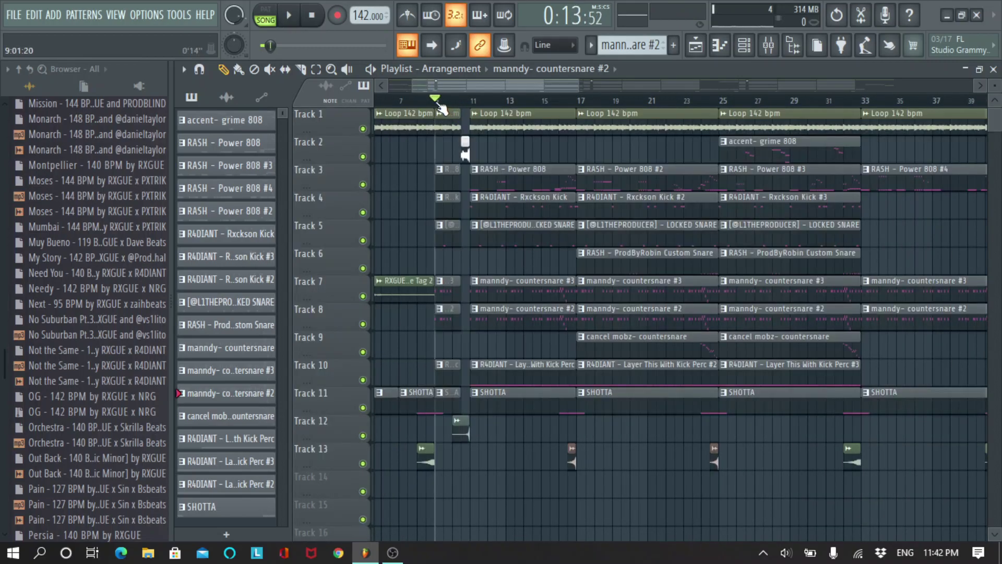
key("space")
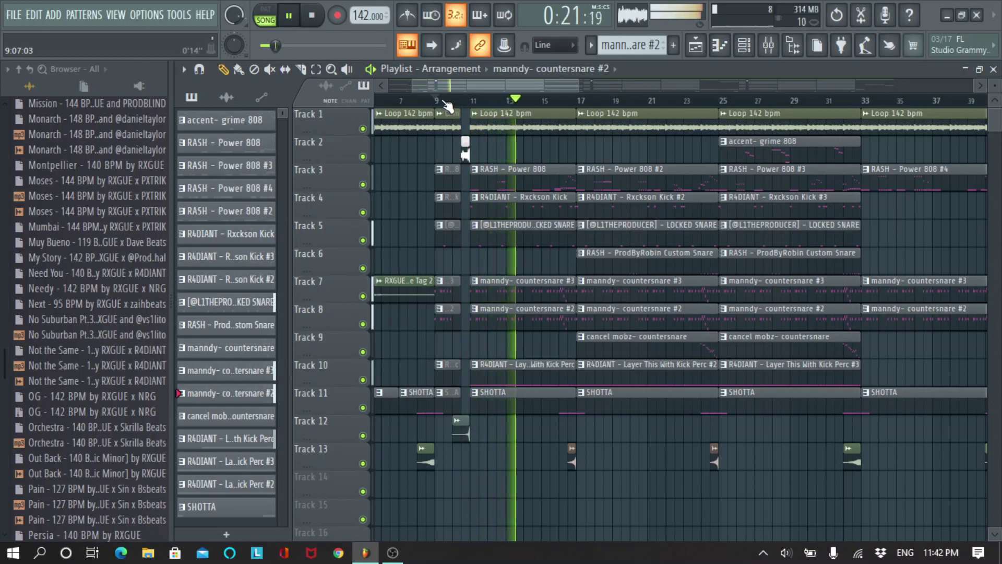
key("space")
Check the sampler settings of the Plugged In clip on Track 2, and close the channel window.
scroll(448, 102, "up", 4)
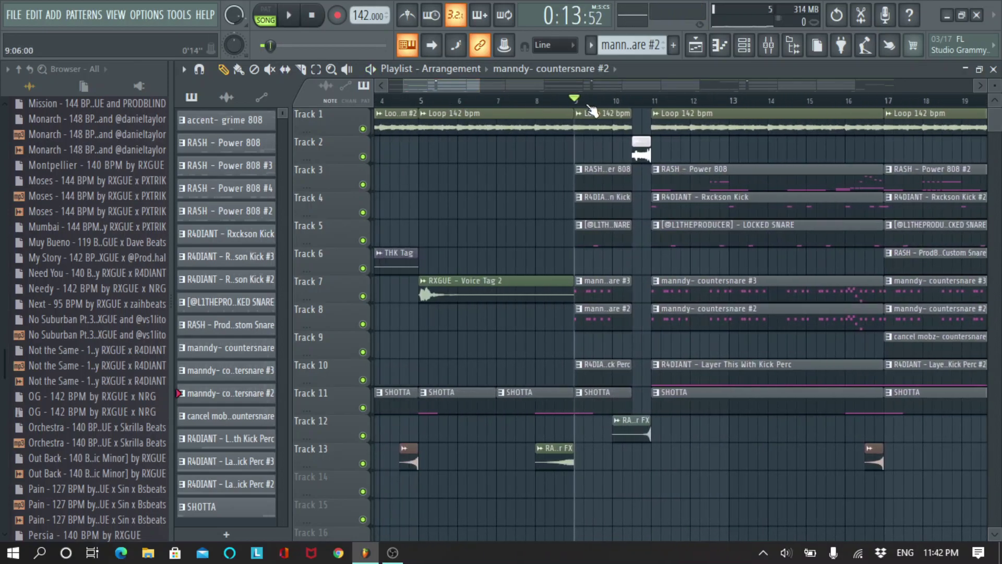
scroll(653, 104, "up", 4)
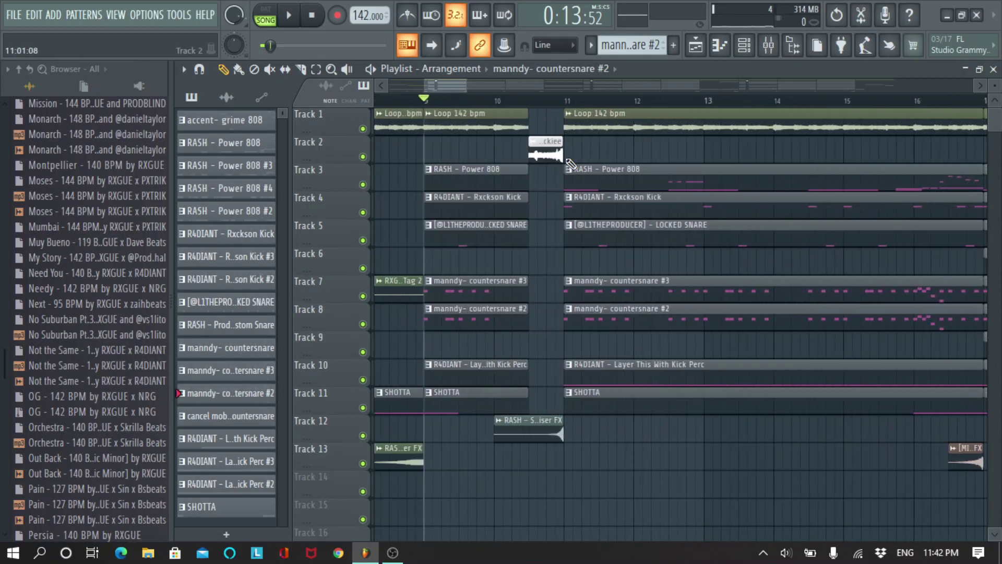
double_click(542, 145)
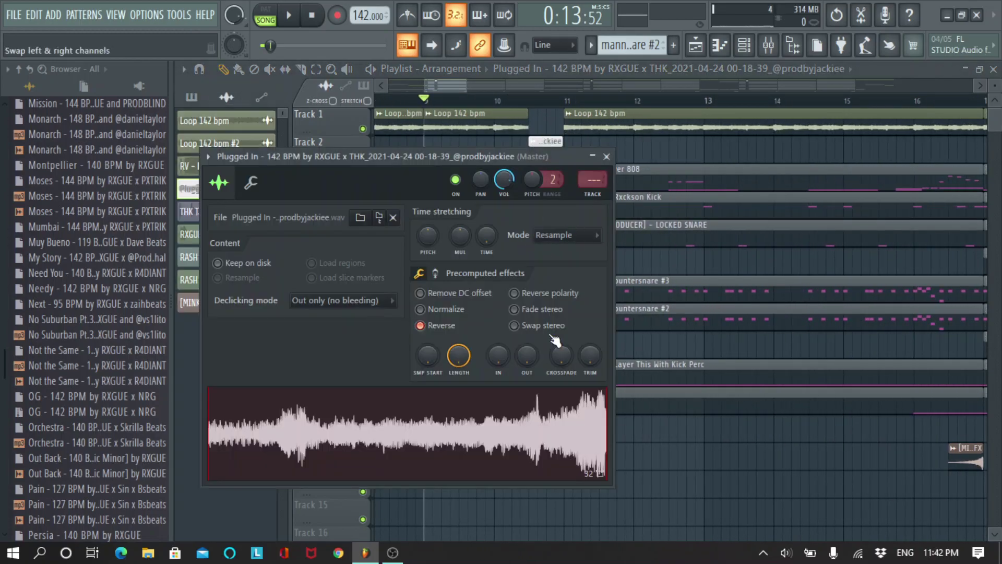
left_click(606, 156)
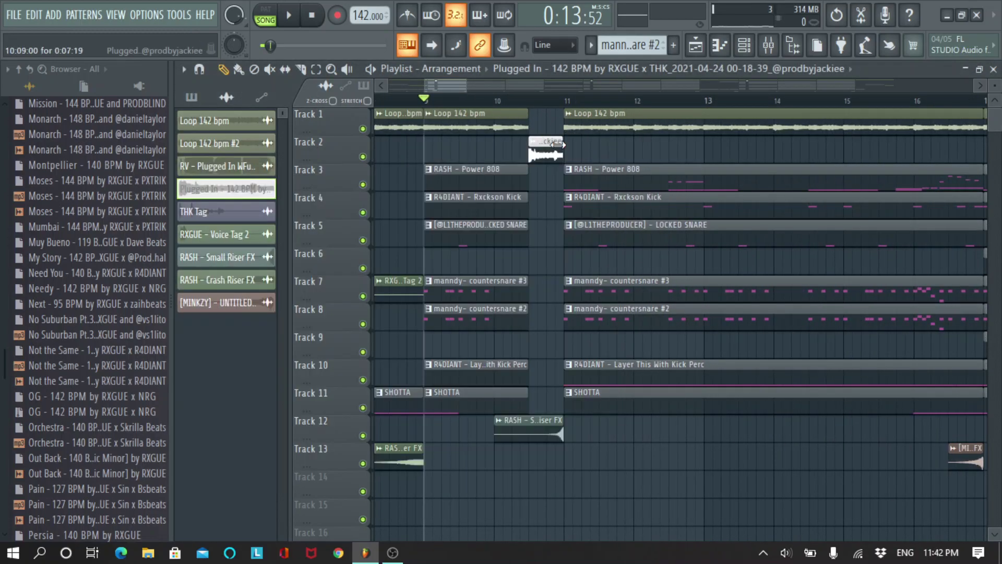
Play the full arrangement from the start of the Plugged In clip in bar 10, and stop playback.
left_click(530, 102)
key("space")
key("space")
key("space")
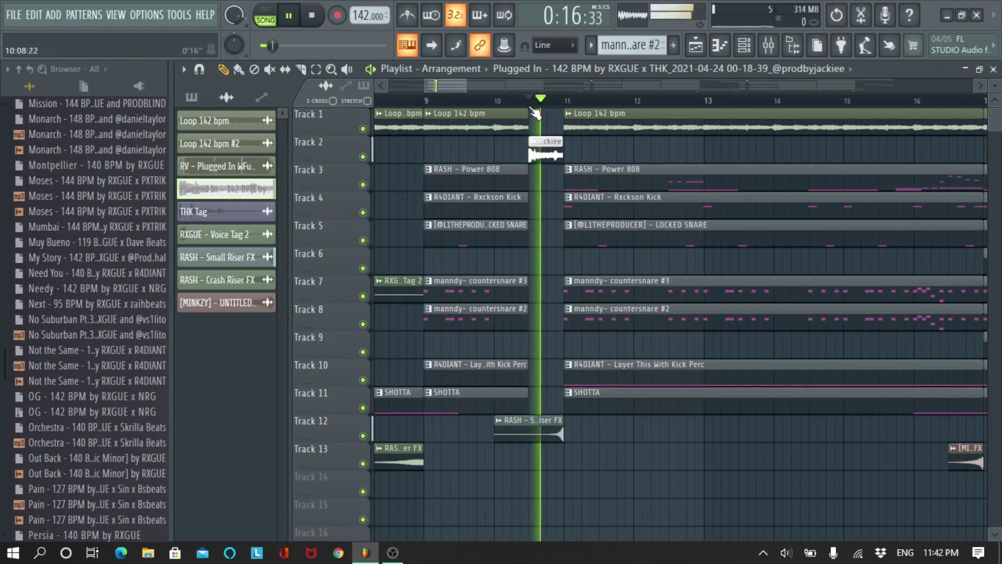
key("space")
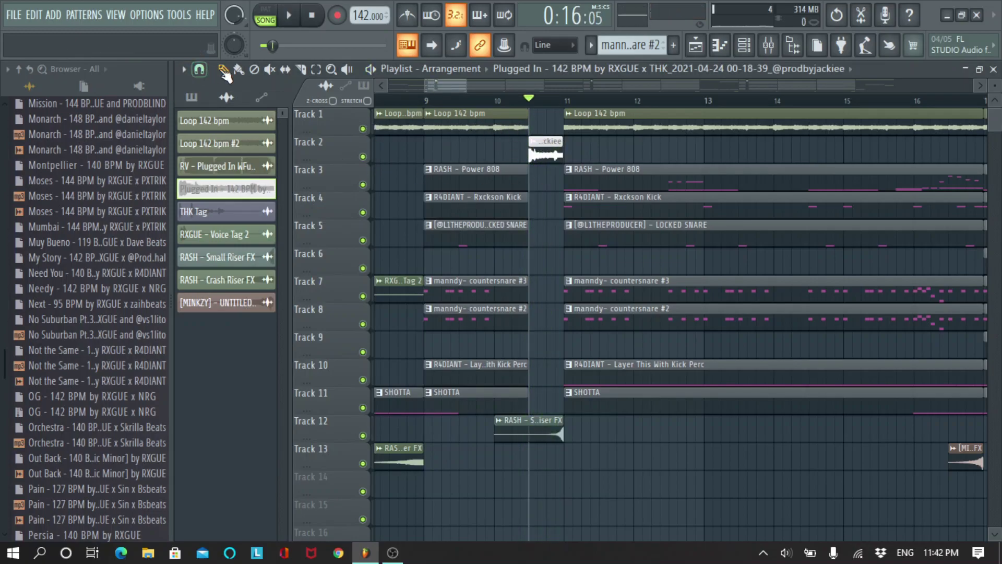
Reopen the Plugged In clip's channel to check its Reverse option, and close the window.
double_click(536, 151)
left_click(440, 329)
left_click(607, 157)
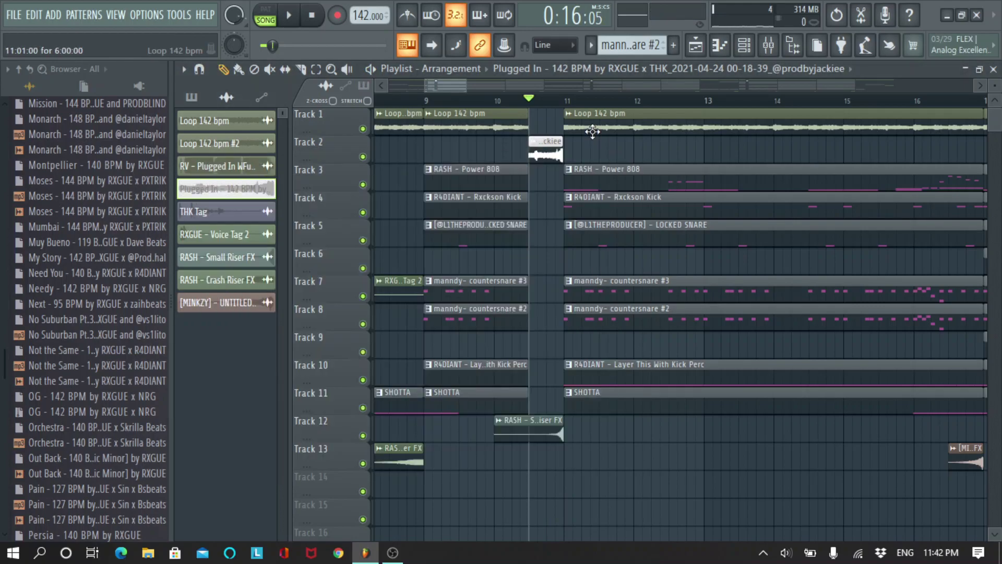
Place the playhead at bar 9, ahead of the Plugged In clip.
scroll(590, 120, "down", 5)
scroll(611, 102, "down", 4)
scroll(518, 193, "up", 4)
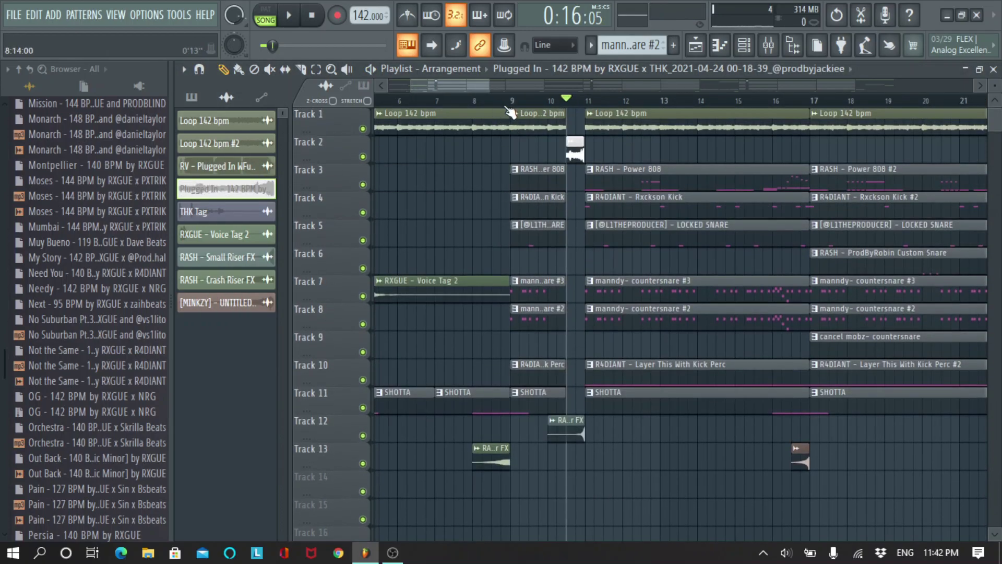
left_click(510, 105)
scroll(511, 106, "up", 3)
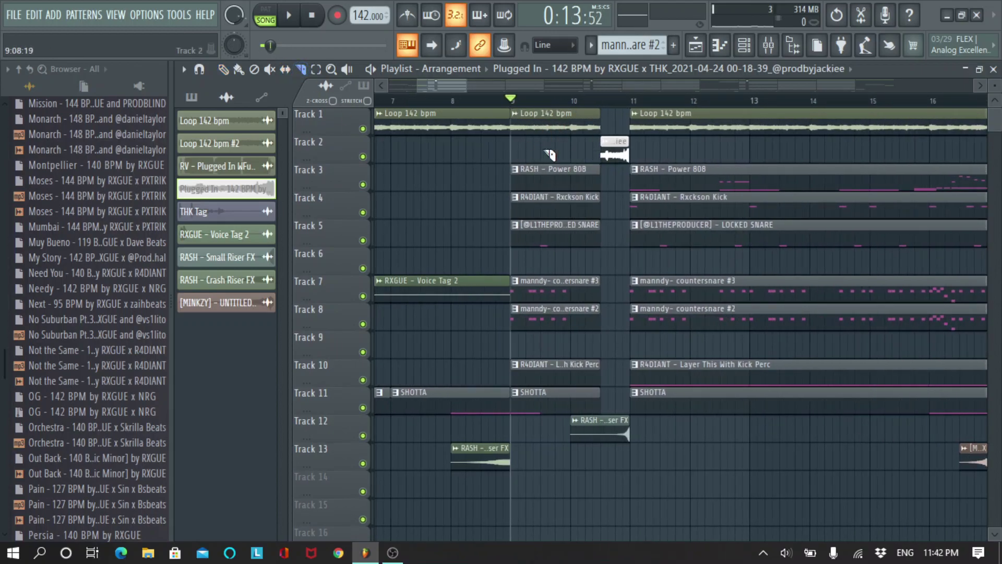
left_click_drag(519, 104, 532, 103)
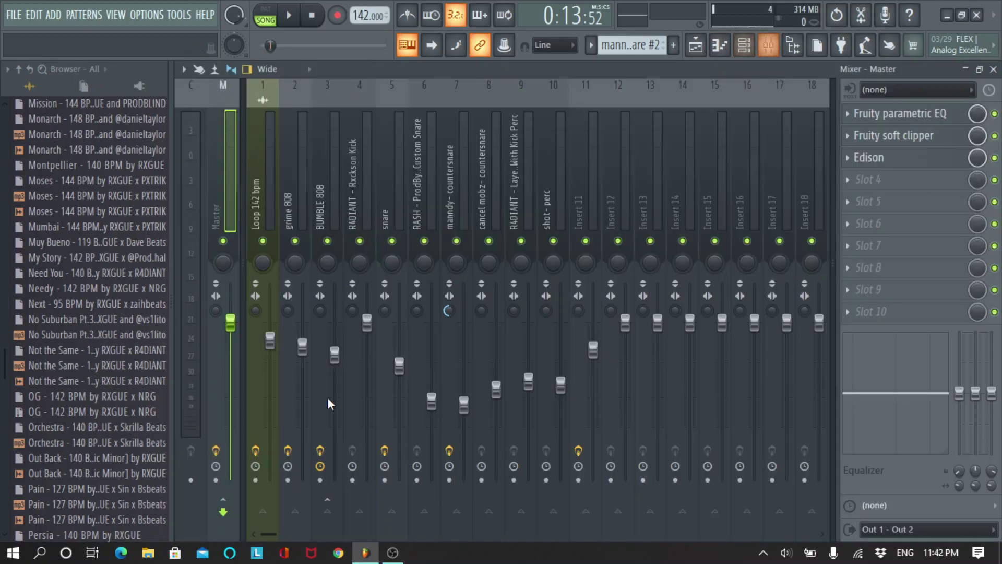
Arm the Master mixer track to look at the Render to wave file(s) option, and disarm it again.
left_click(768, 45)
left_click(216, 481)
left_click(198, 69)
mouse_move(214, 65)
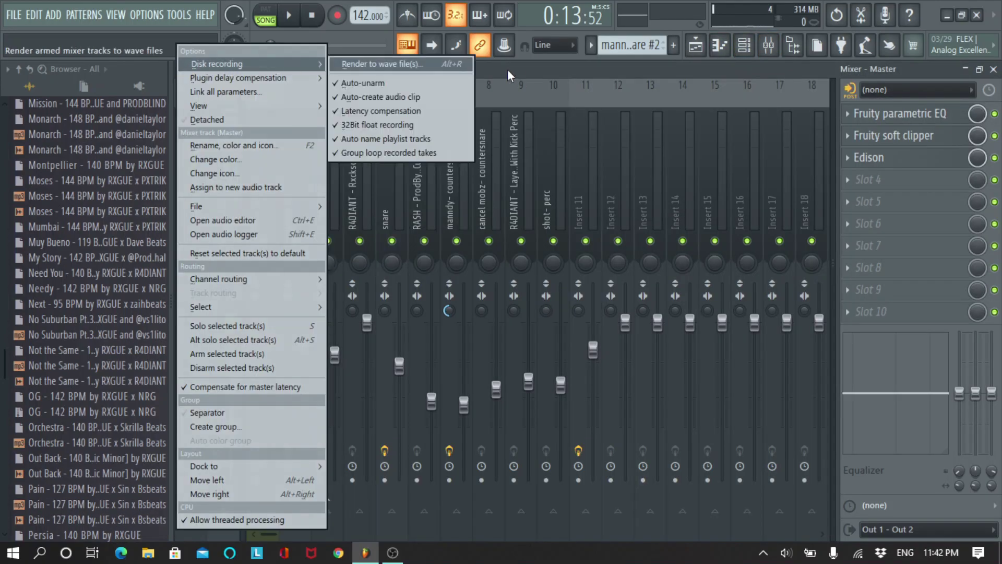
left_click(913, 66)
left_click(216, 481)
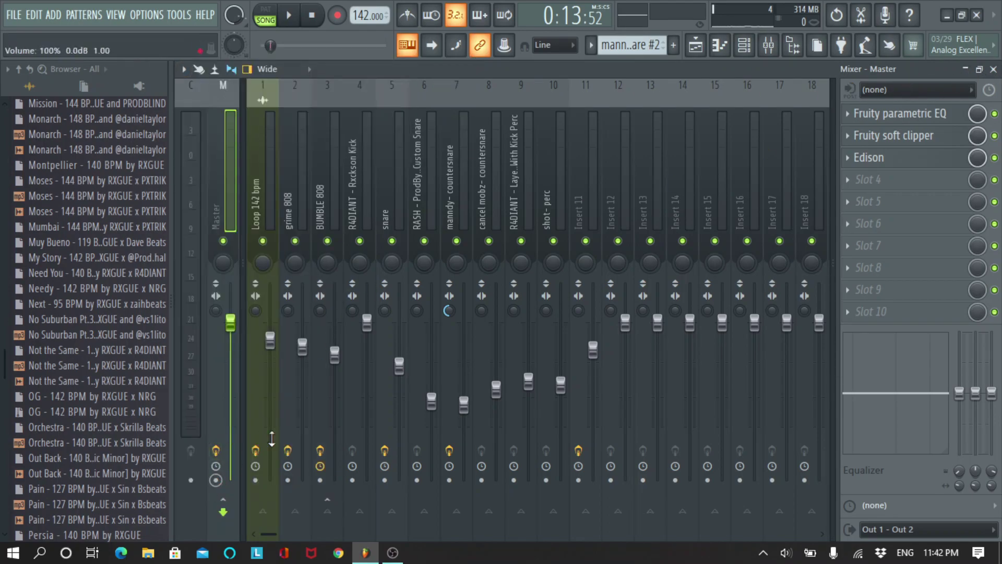
left_click(993, 68)
Turn the Plugged In clip's Reverse effect off and back on, and place the playhead at bar 10.
left_click(512, 101)
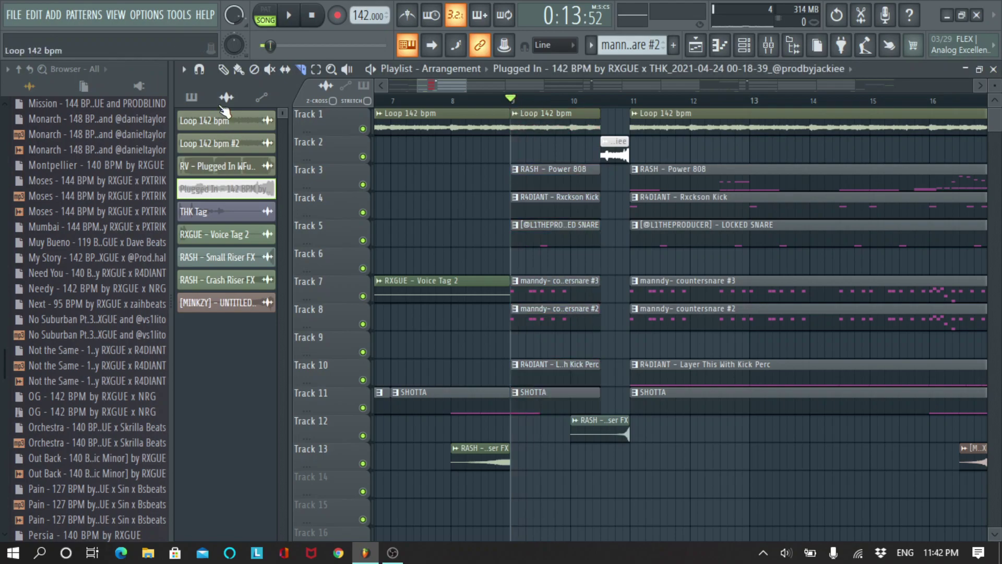
double_click(613, 153)
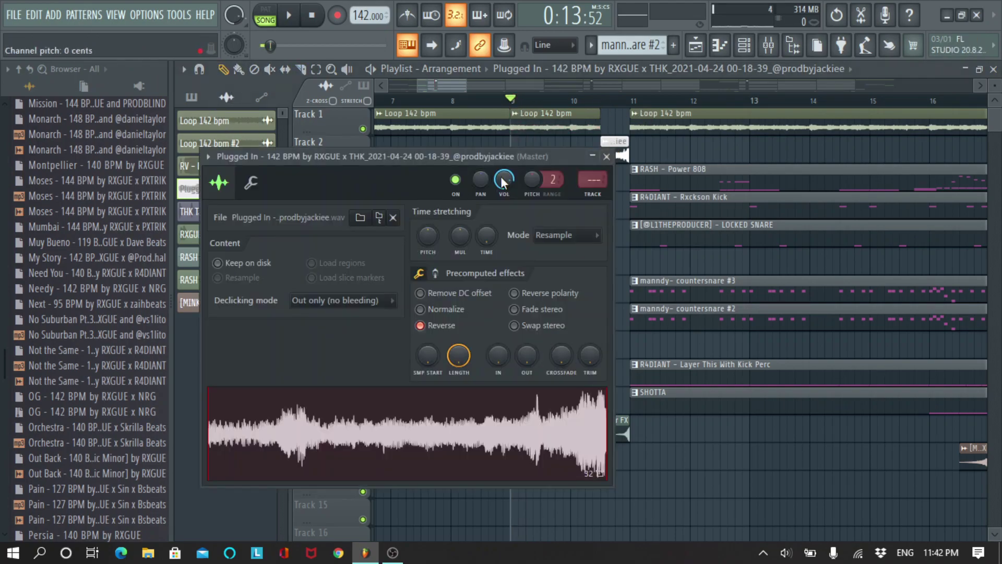
left_click(421, 326)
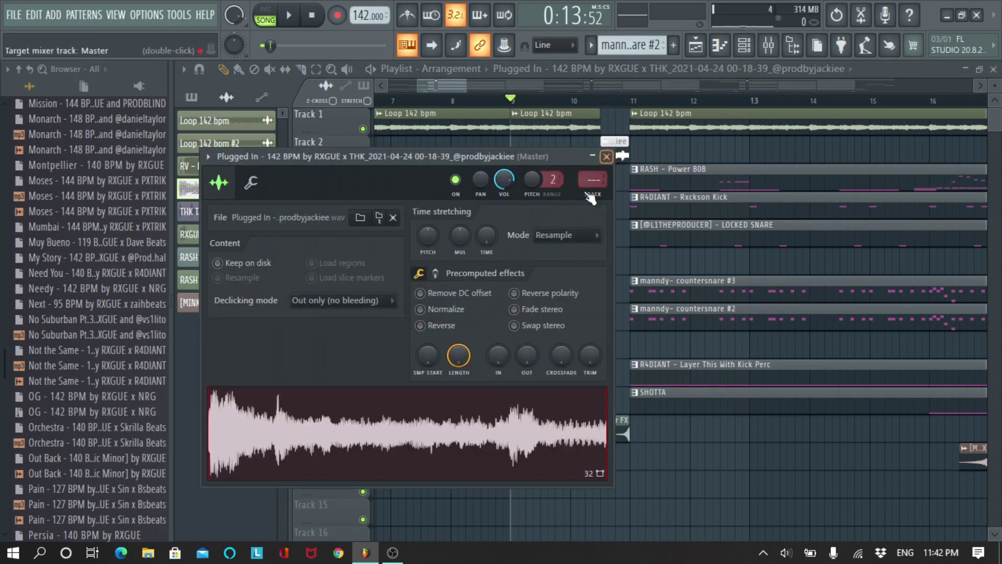
left_click(420, 325)
left_click(606, 156)
left_click(577, 101)
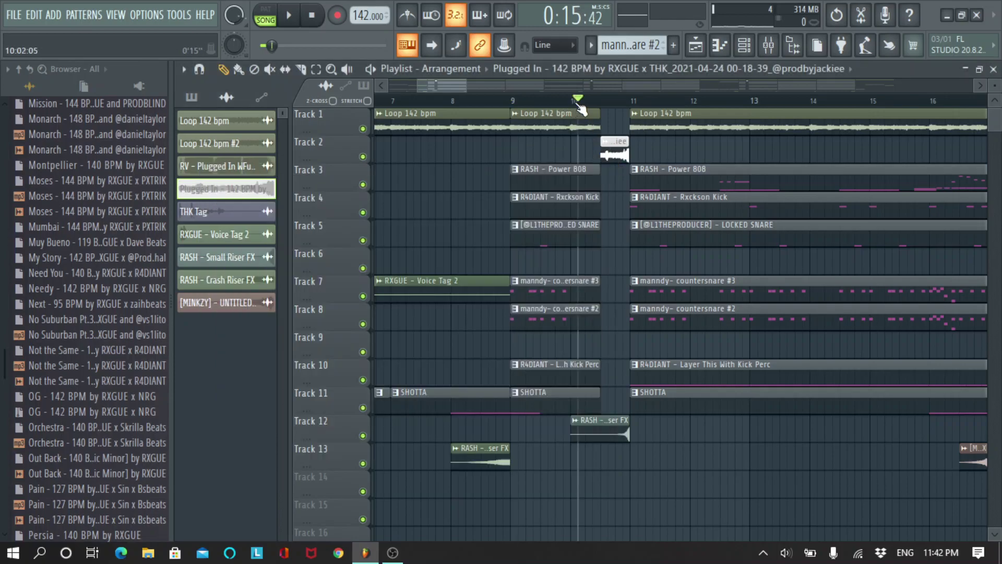
Play briefly from bar 10 and place the playhead back at bar 9, before the Plugged In clip.
key("space")
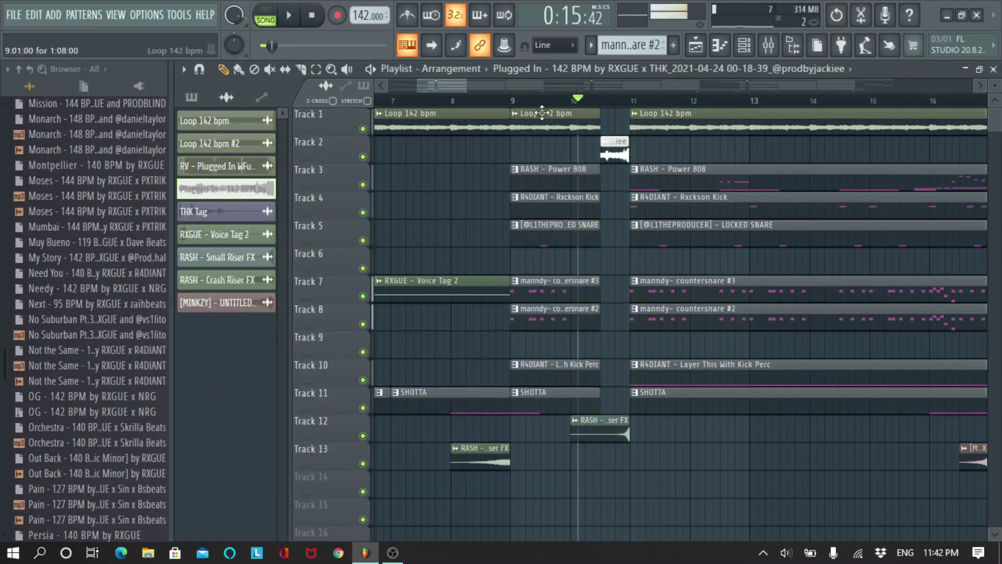
left_click(515, 102)
scroll(515, 103, "down", 3)
scroll(516, 102, "up", 6)
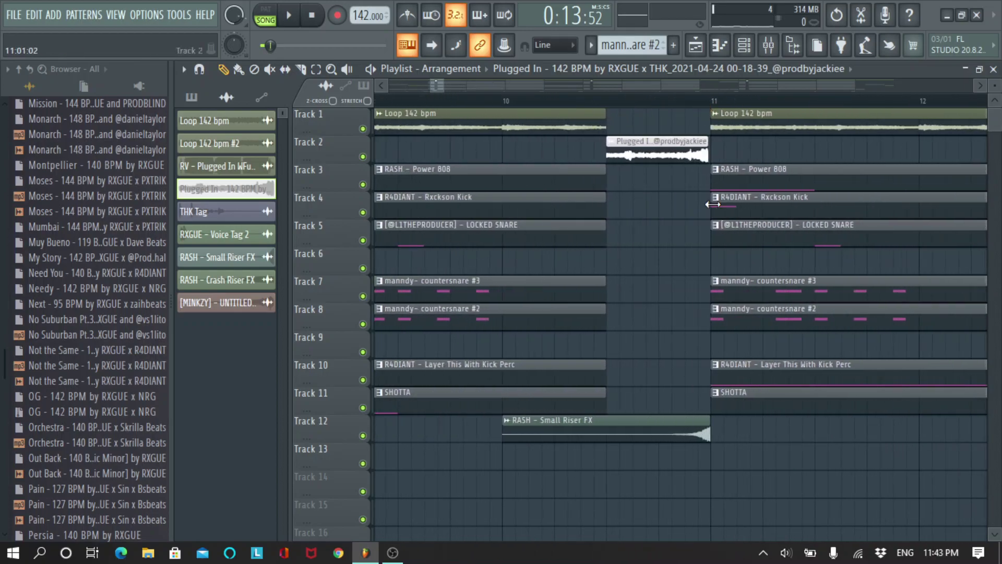
Open the Small Riser FX clip on Track 12, close its window, and briefly play the end of the gap before bar 11.
double_click(671, 434)
left_click(667, 213)
left_click(686, 100)
key("space")
key("space")
With audio stretching on, fit the Plugged In clip on Track 2 to the gap from the middle of bar 10 to bar 11.
scroll(699, 101, "up", 2)
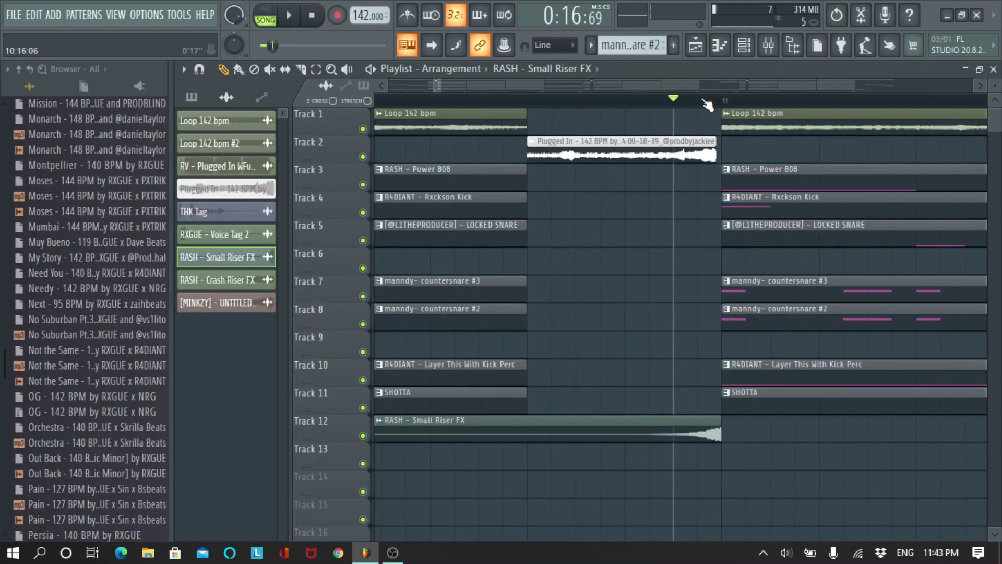
scroll(707, 104, "up", 3)
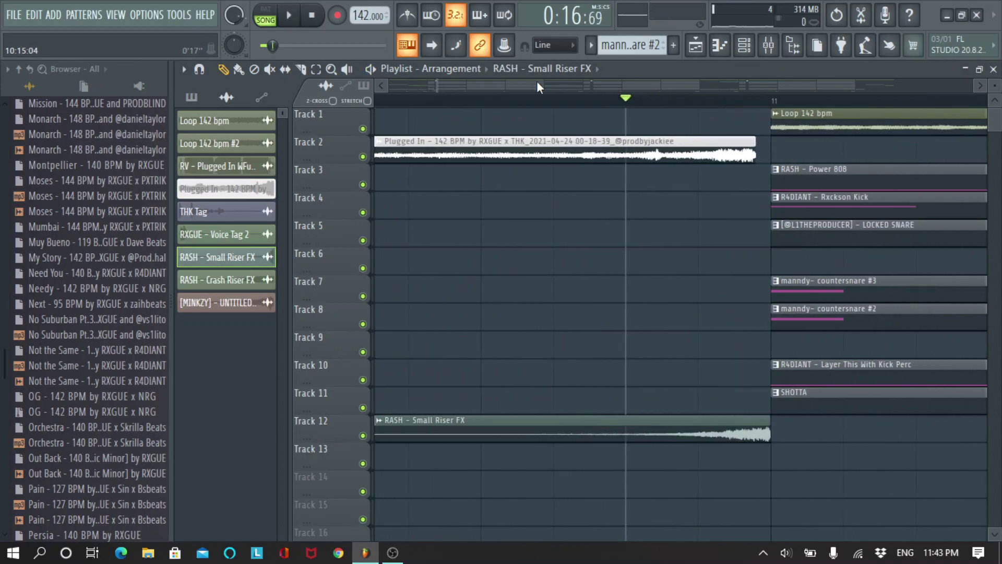
scroll(452, 94, "down", 3)
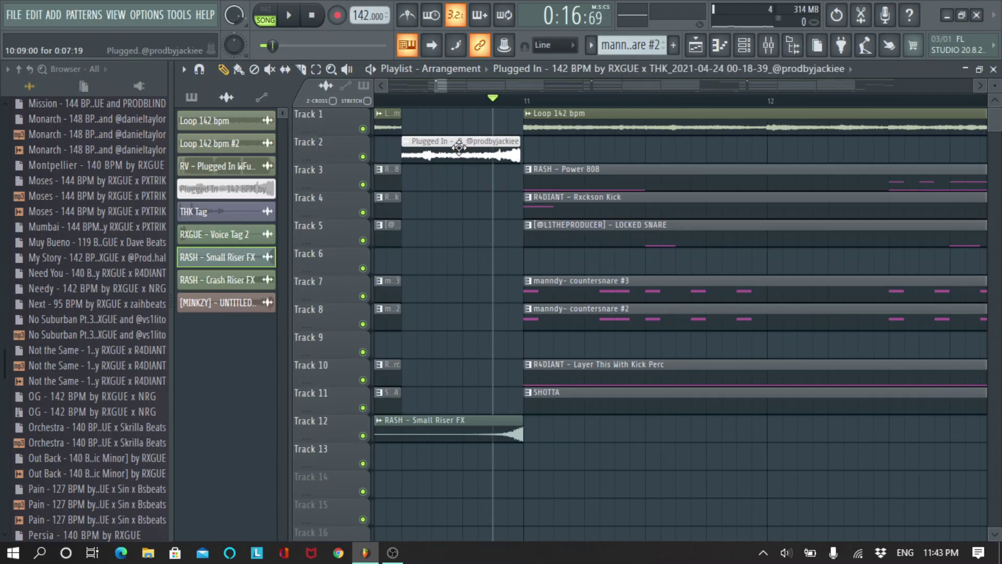
scroll(512, 148, "up", 5)
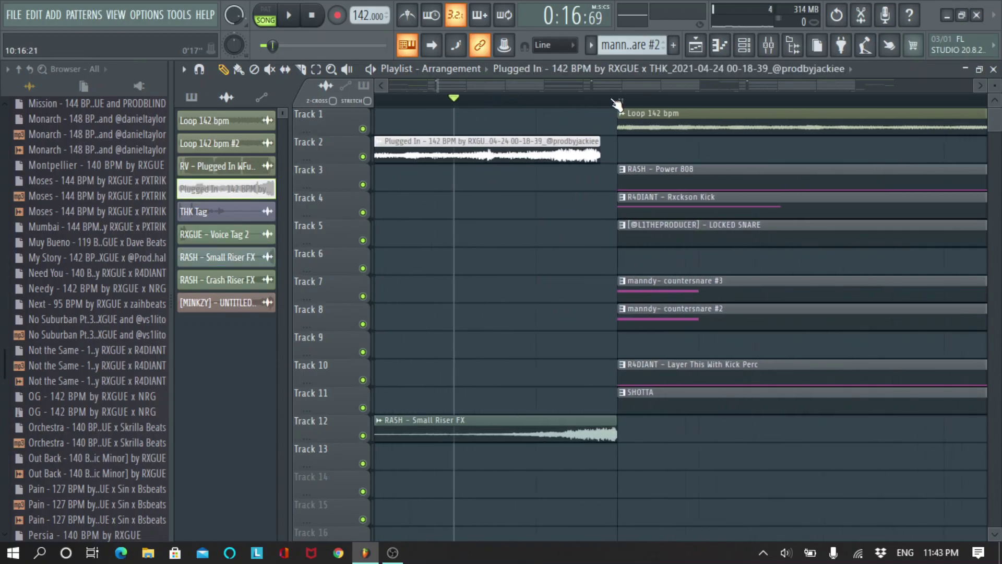
scroll(597, 105, "down", 5)
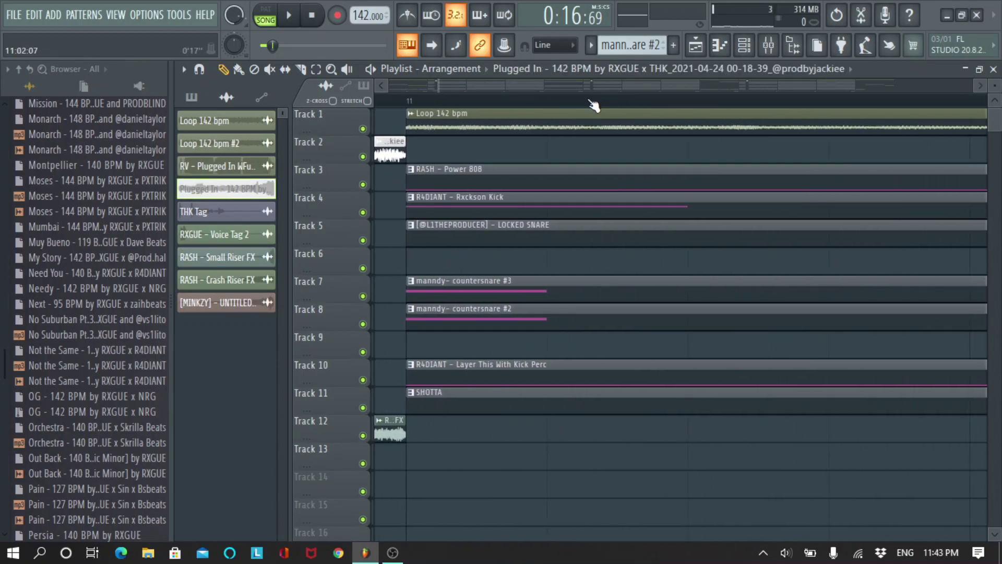
scroll(425, 141, "up", 5)
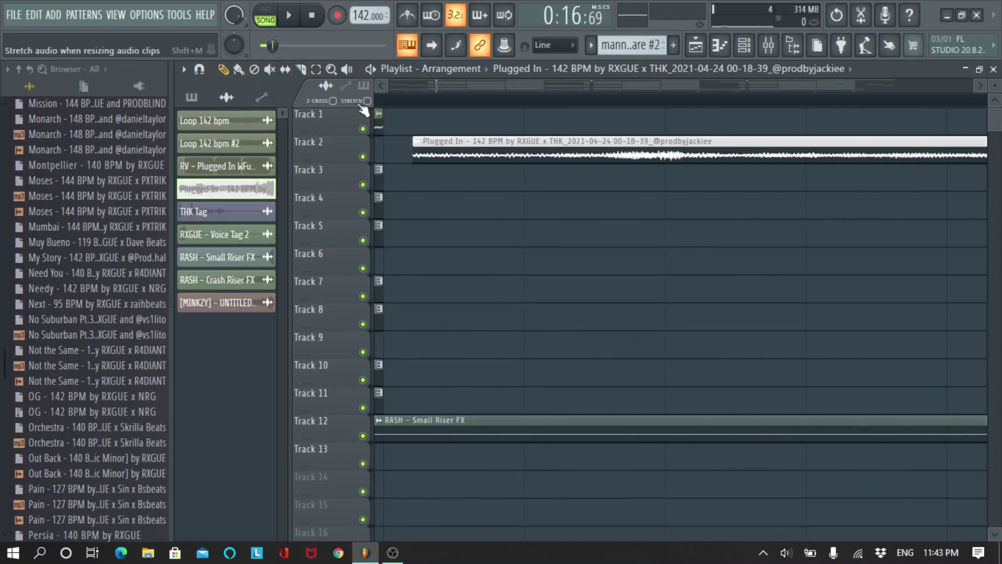
left_click_drag(413, 153, 389, 153)
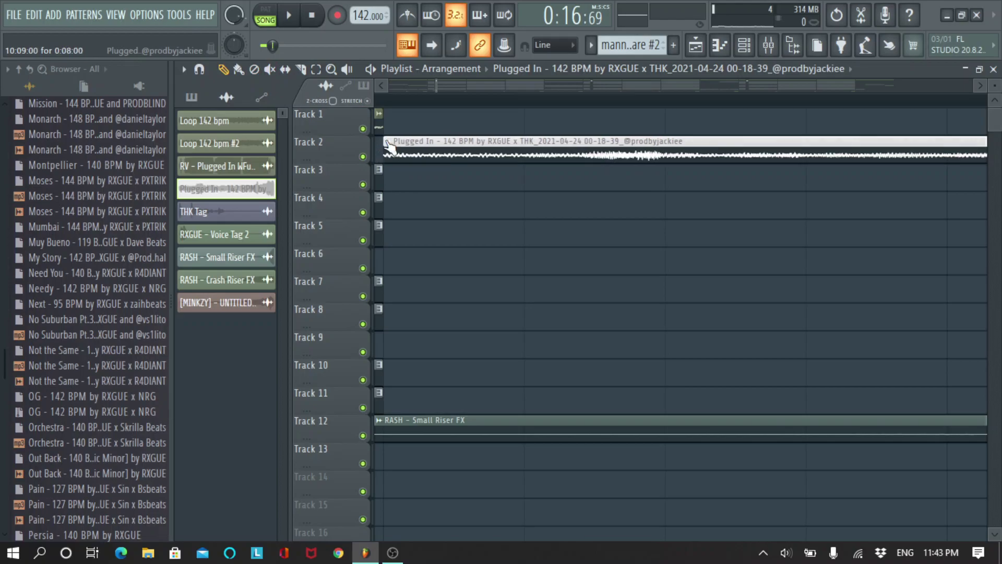
scroll(384, 152, "down", 5)
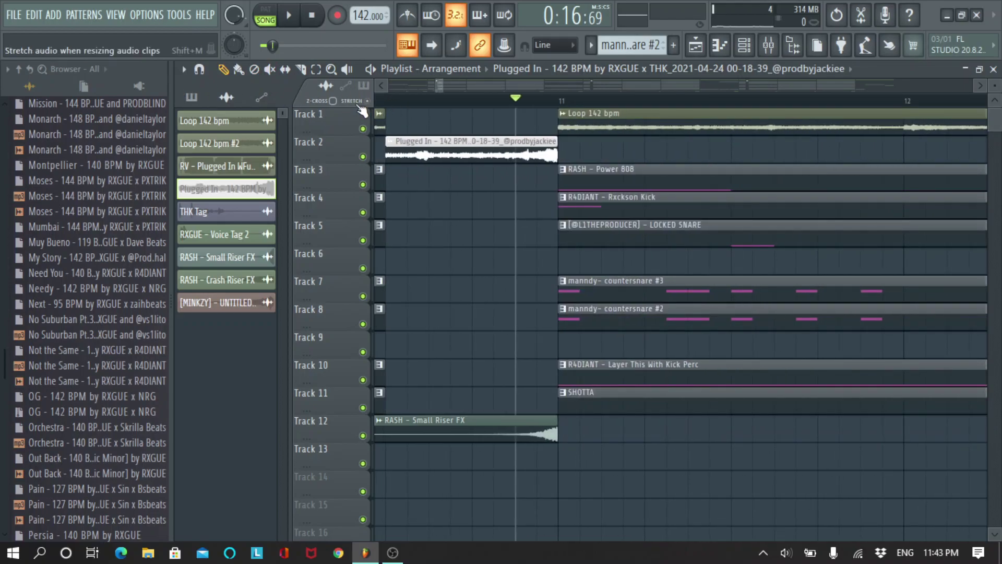
Open the Plugged In clip's channel, choose a different time-stretching mode, and close the window.
double_click(461, 154)
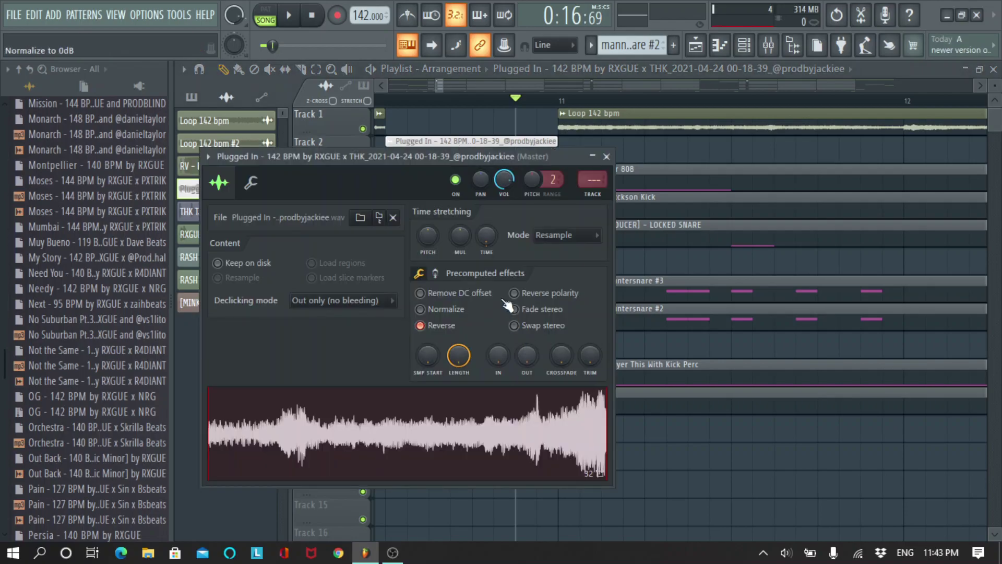
left_click(540, 235)
left_click(560, 276)
key("space")
left_click(607, 157)
Play the song from the start of the Plugged In clip in bar 10 into the drop at bar 11.
key("space")
left_click(391, 99)
key("space")
scroll(391, 100, "down", 4)
scroll(449, 101, "down", 6)
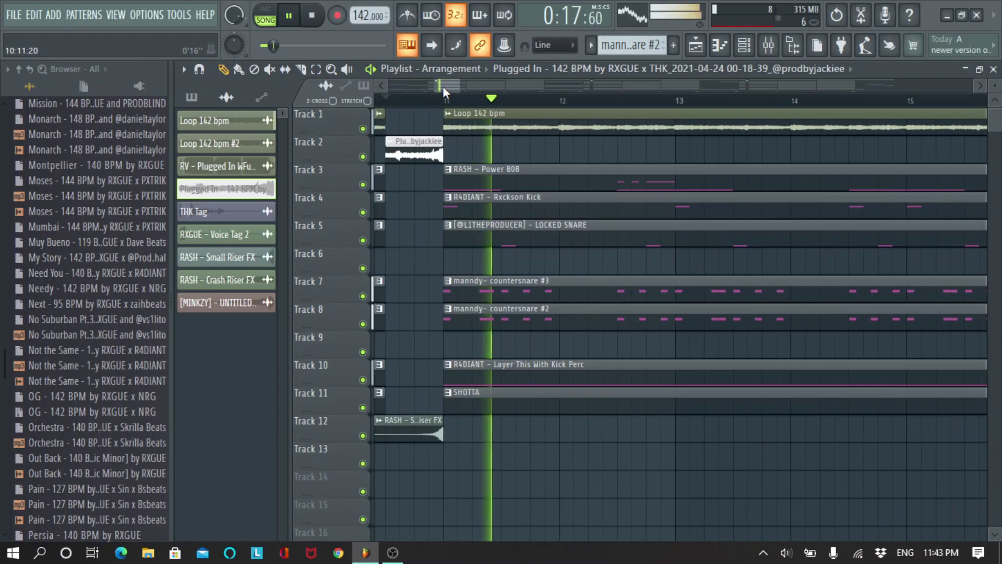
key("space")
Look over the repeated Plugged In clips across the arrangement and play briefly from bar 9.
scroll(452, 104, "down", 7)
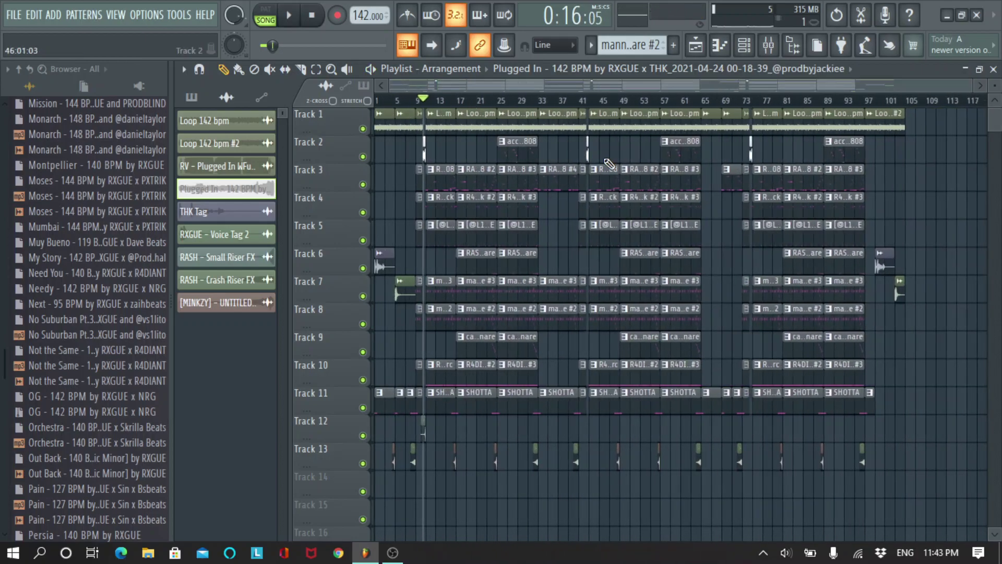
scroll(590, 107, "up", 3)
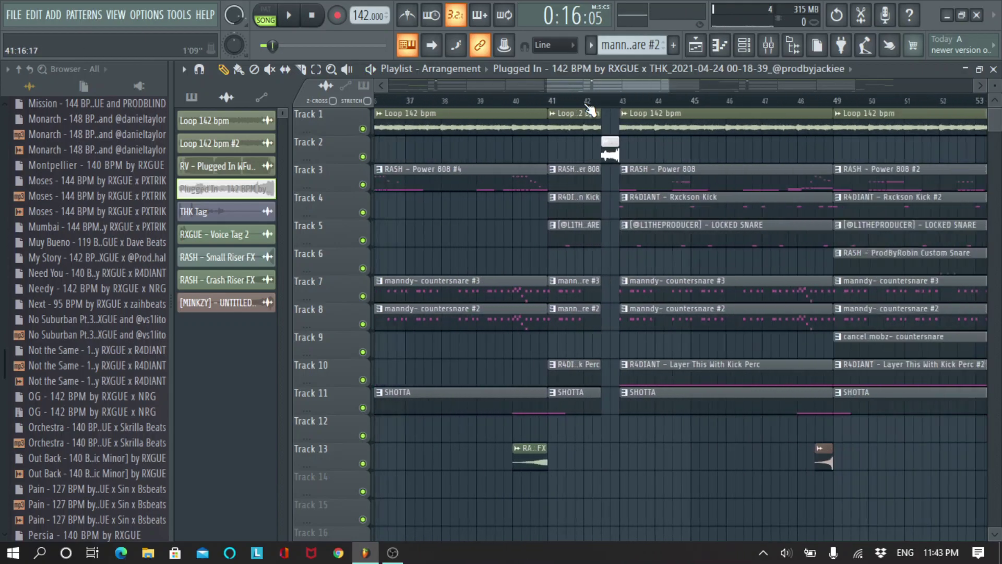
scroll(590, 109, "down", 2)
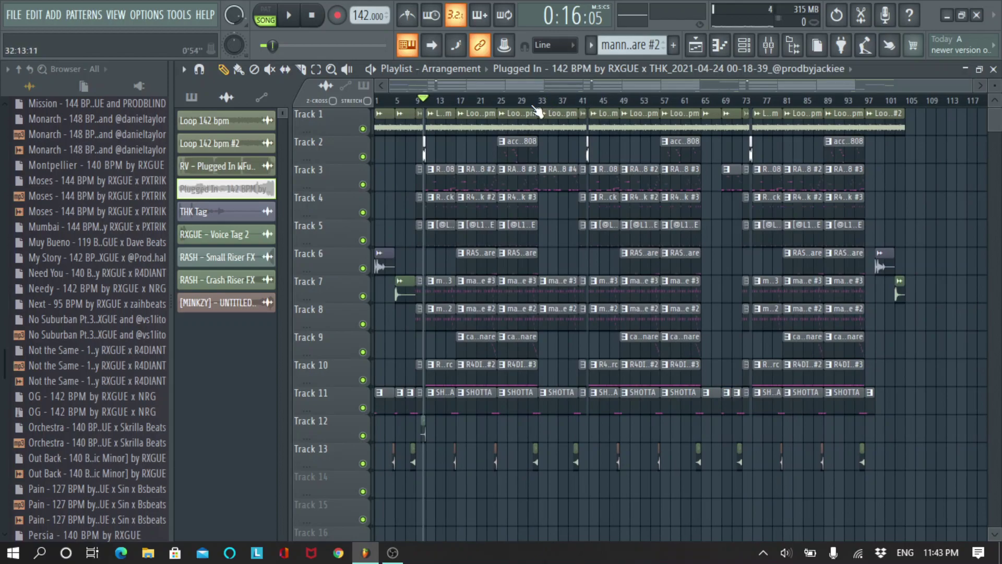
scroll(469, 112, "up", 6)
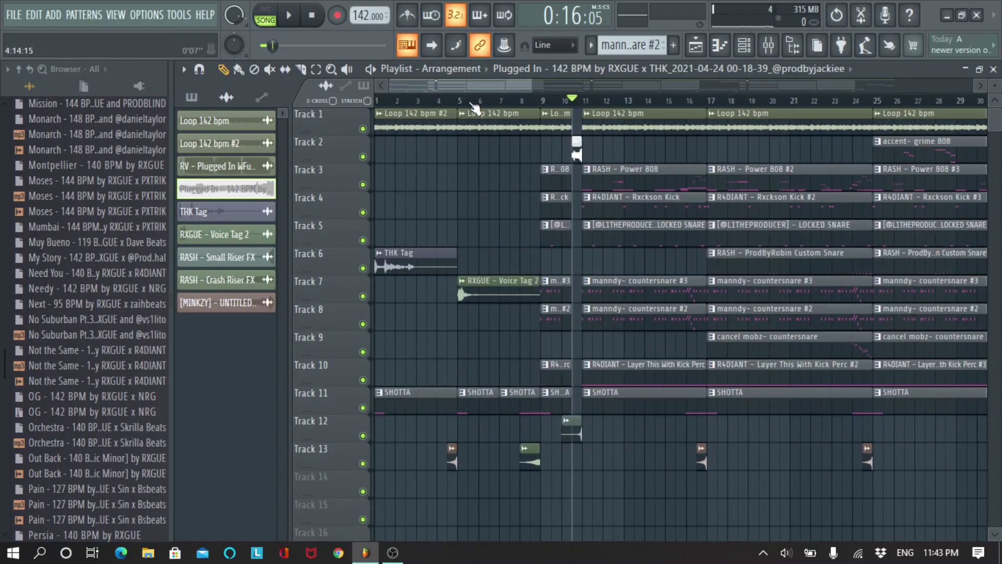
left_click(542, 103)
key("space")
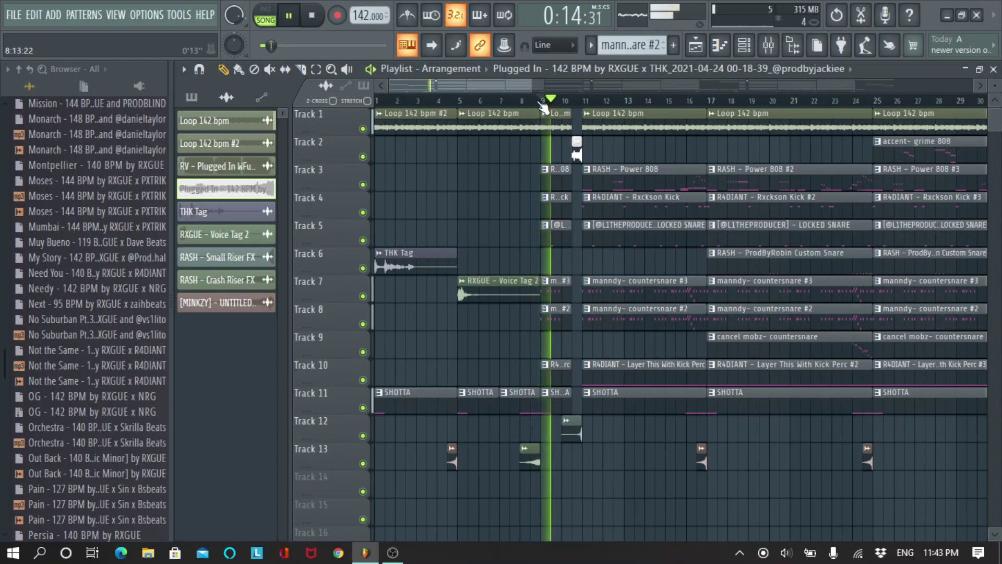
key("space")
Mark the drop at bar 11 with the playhead, play briefly from bar 24, and return to bar 9.
left_click(582, 103)
scroll(585, 104, "down", 3)
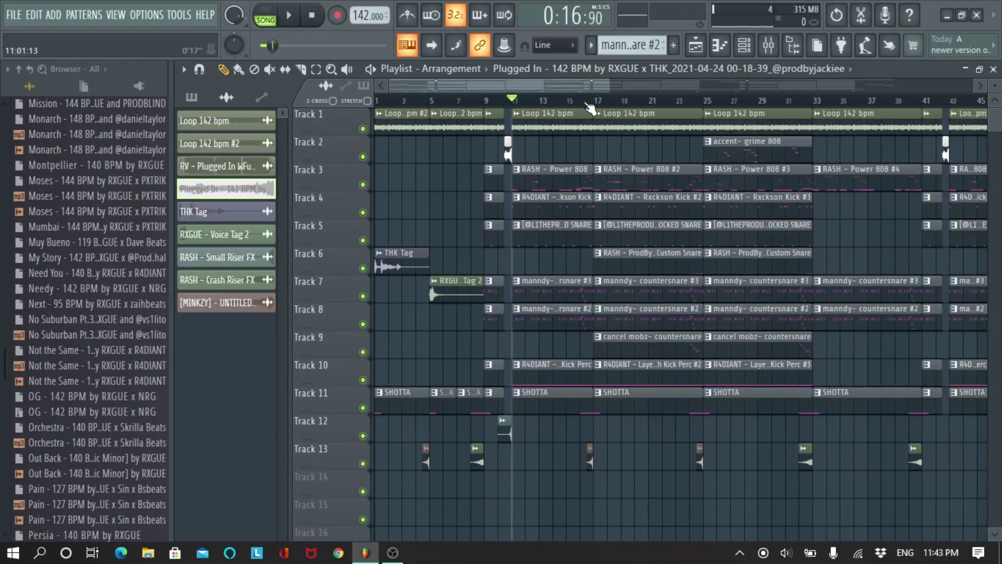
left_click(681, 104)
key("space")
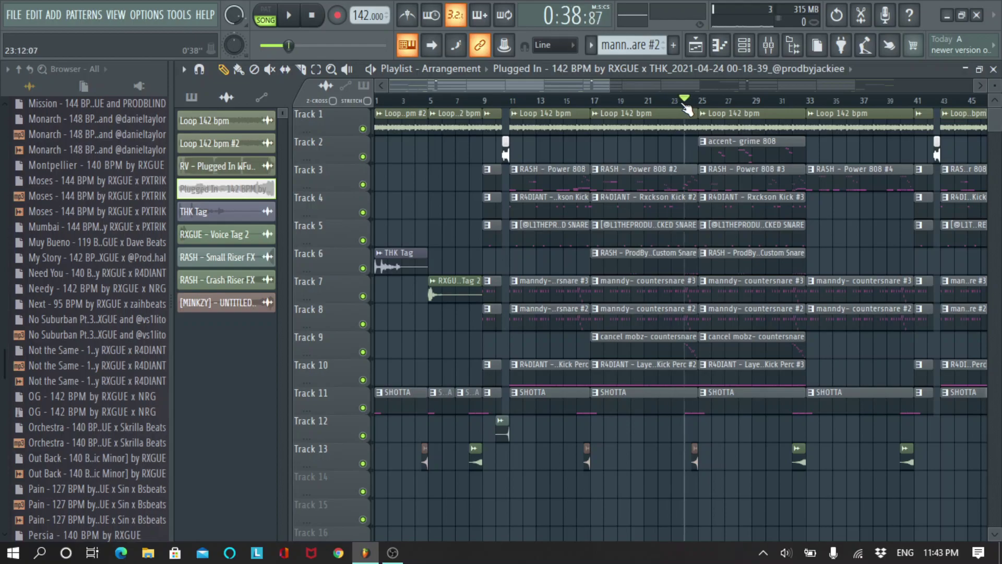
key("space")
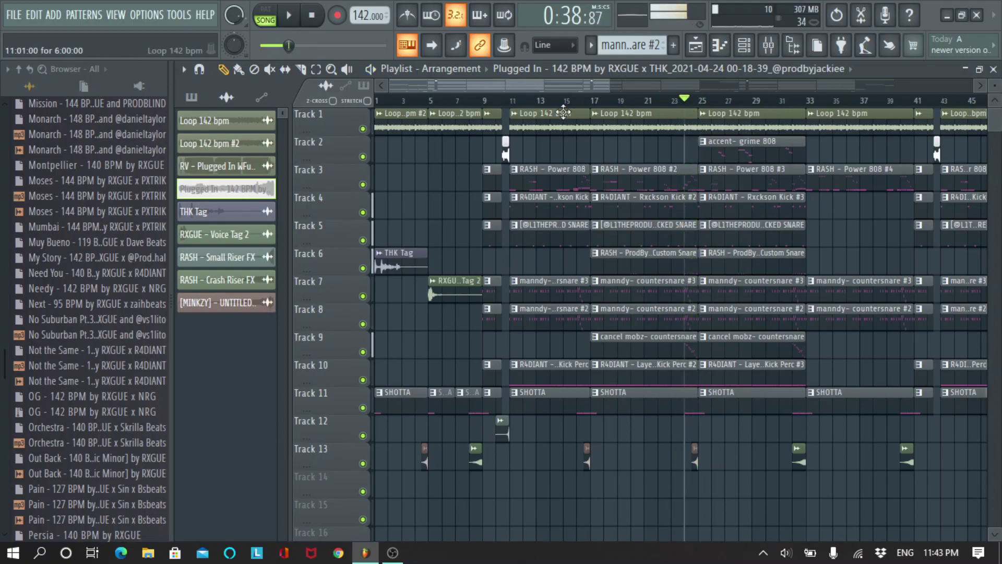
left_click(483, 100)
Place the playhead at bar 25 and solo Track 2 with the accent grime 808 pattern.
scroll(486, 101, "down", 2)
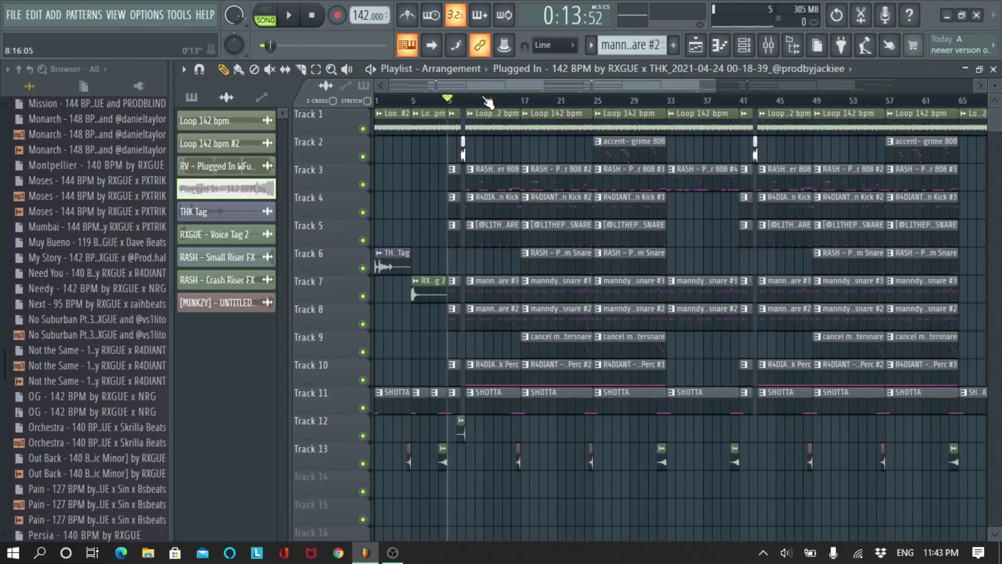
scroll(443, 107, "up", 2)
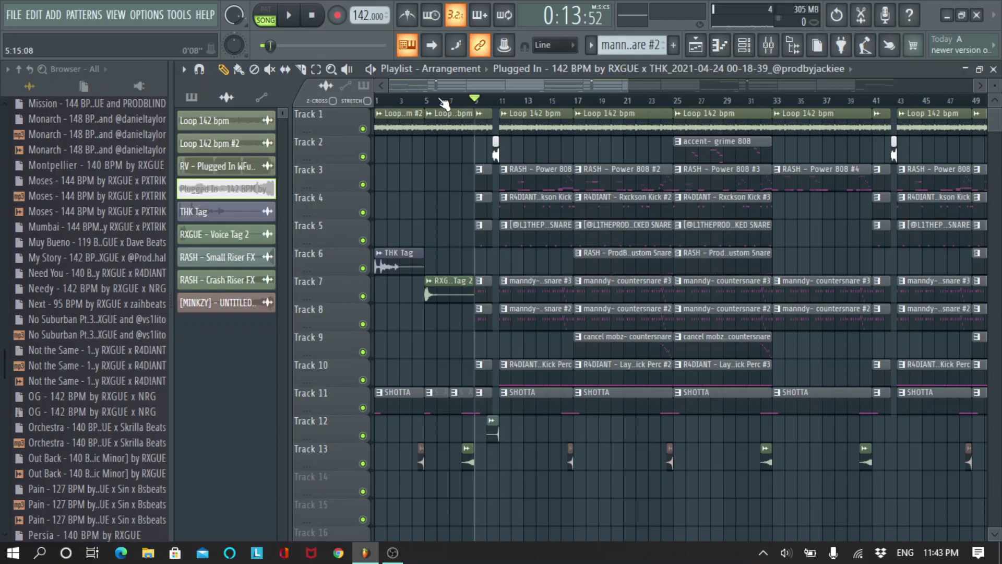
scroll(439, 103, "up", 2)
scroll(556, 107, "down", 2)
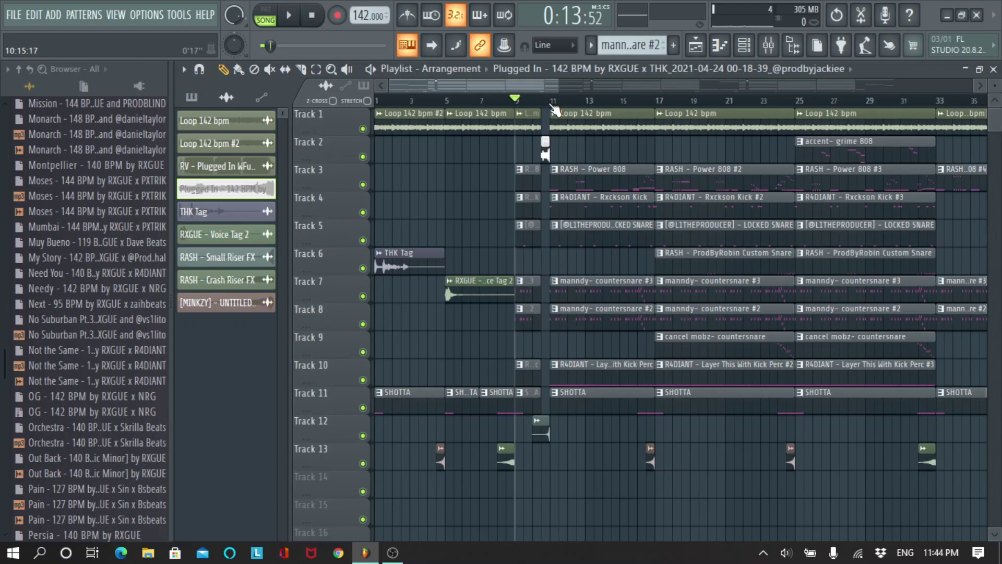
scroll(555, 109, "down", 5)
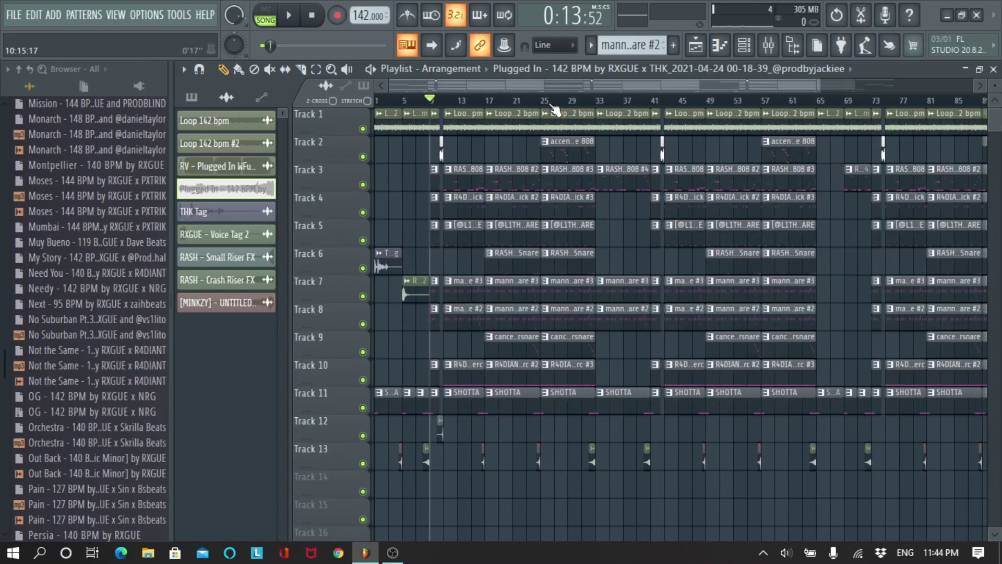
scroll(541, 105, "up", 5)
left_click(544, 103)
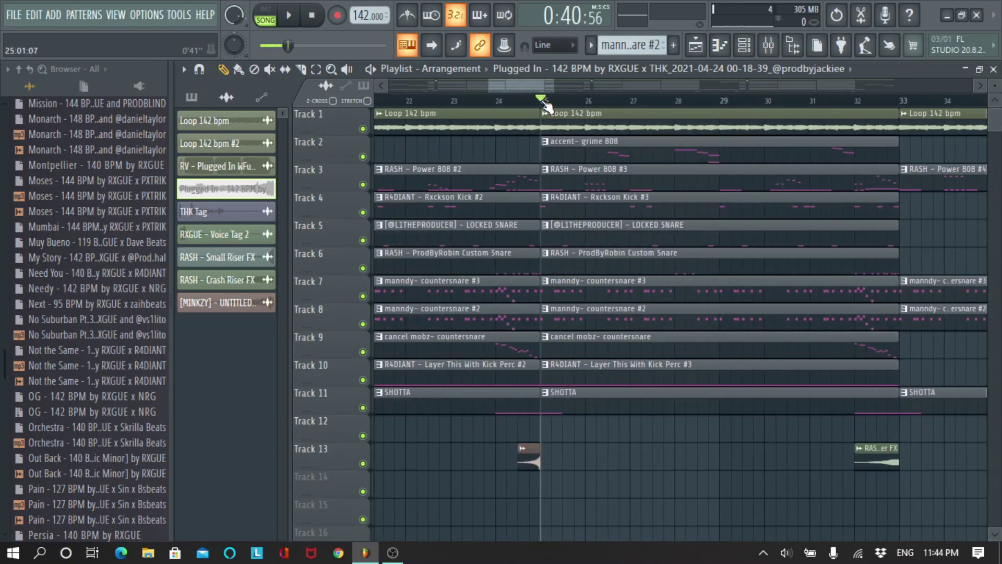
right_click(366, 161)
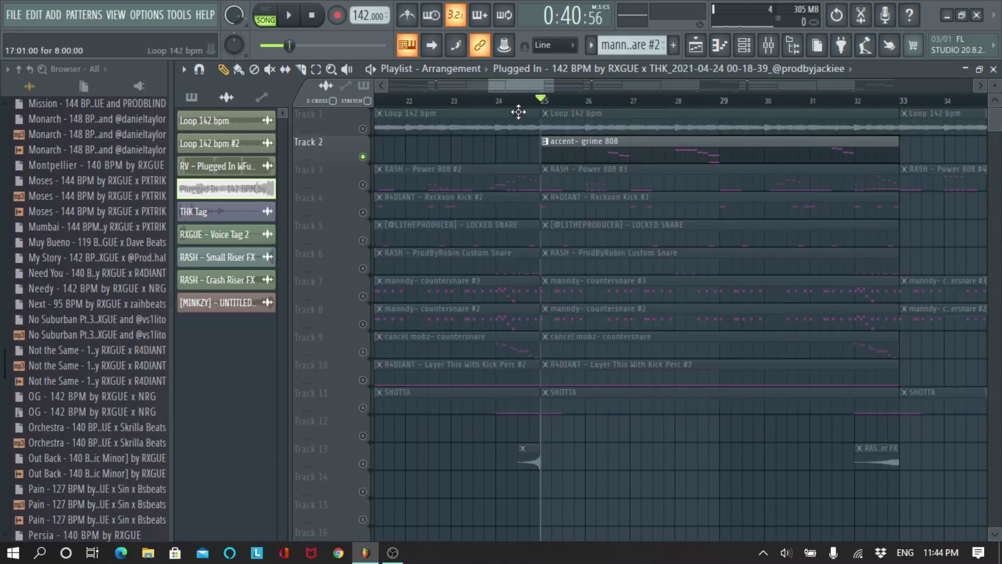
Play the accent grime 808 notes from bar 26 and again near bar 31, and unsolo Track 2.
left_click(609, 104)
key("space")
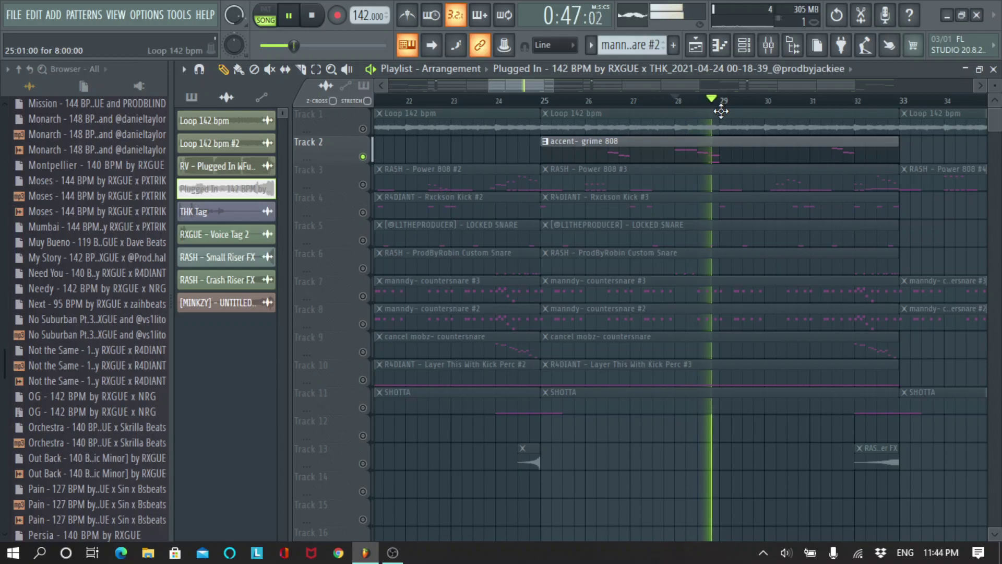
left_click(832, 100)
key("space")
scroll(870, 103, "down", 4)
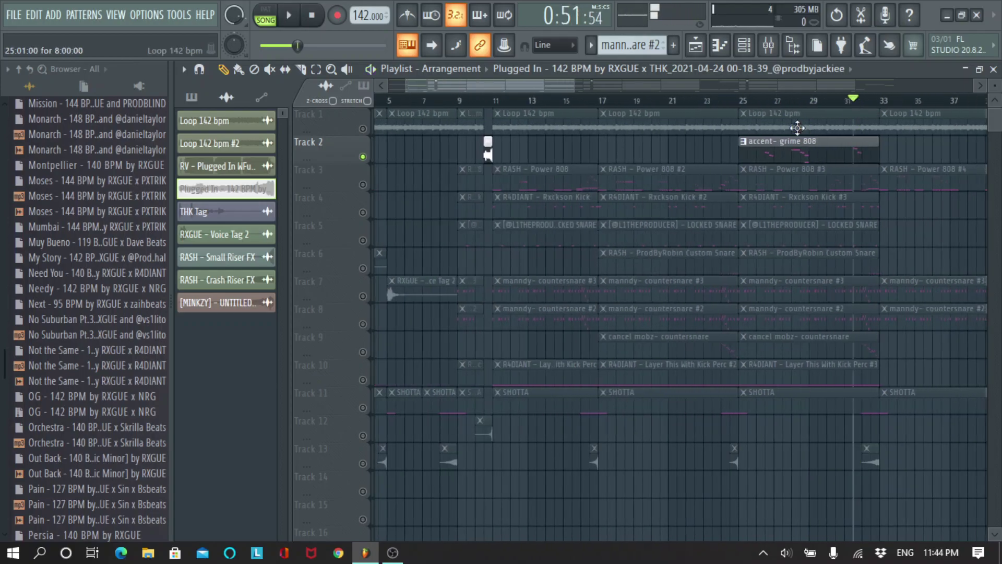
right_click(364, 158)
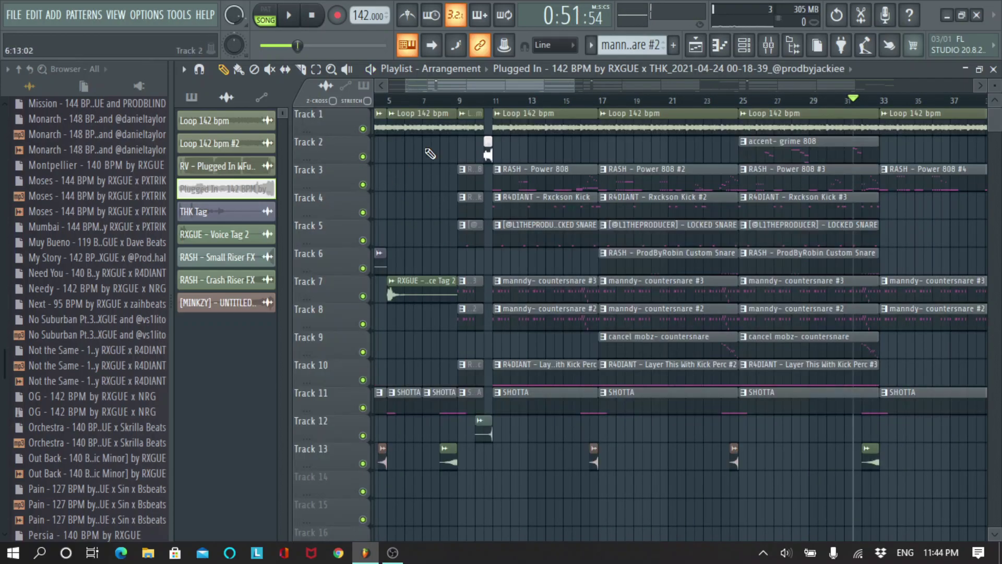
Return the playhead to bar 25 and leave only Track 3's Power 808 and Track 2's accent grime 808 unmuted.
scroll(543, 101, "down", 3)
left_click(548, 100)
scroll(552, 103, "up", 4)
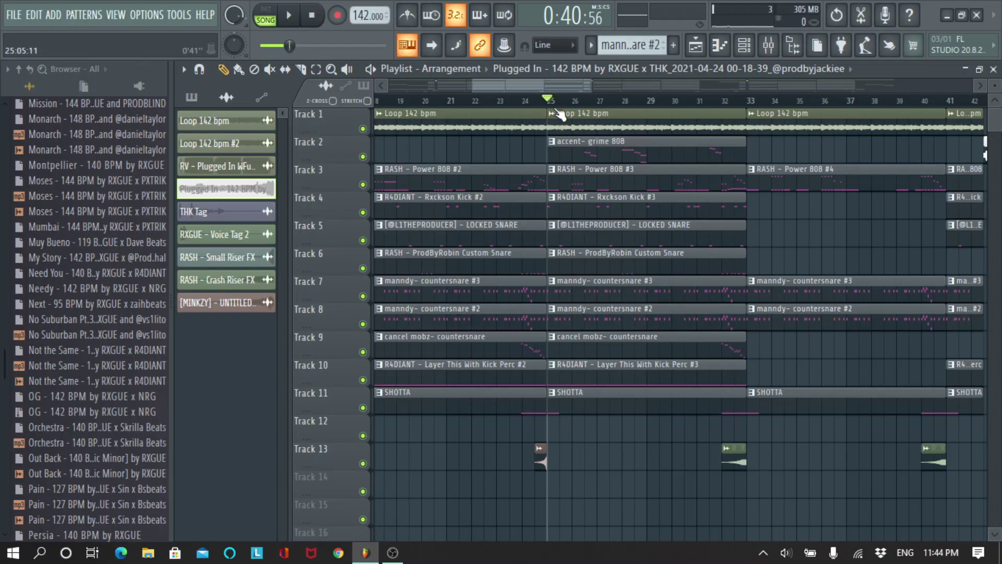
scroll(564, 110, "up", 3)
right_click(363, 184)
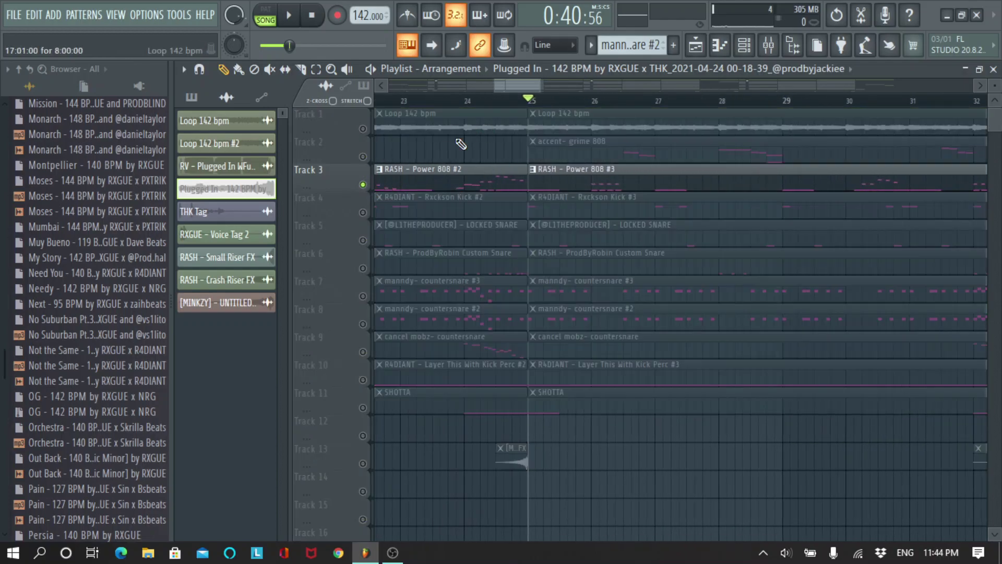
left_click(362, 157)
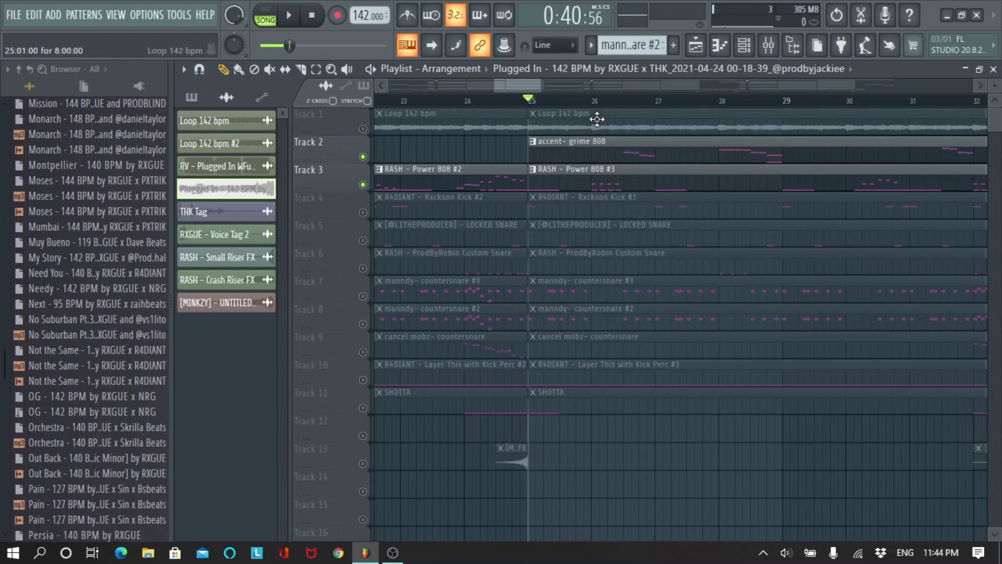
scroll(615, 107, "down", 3)
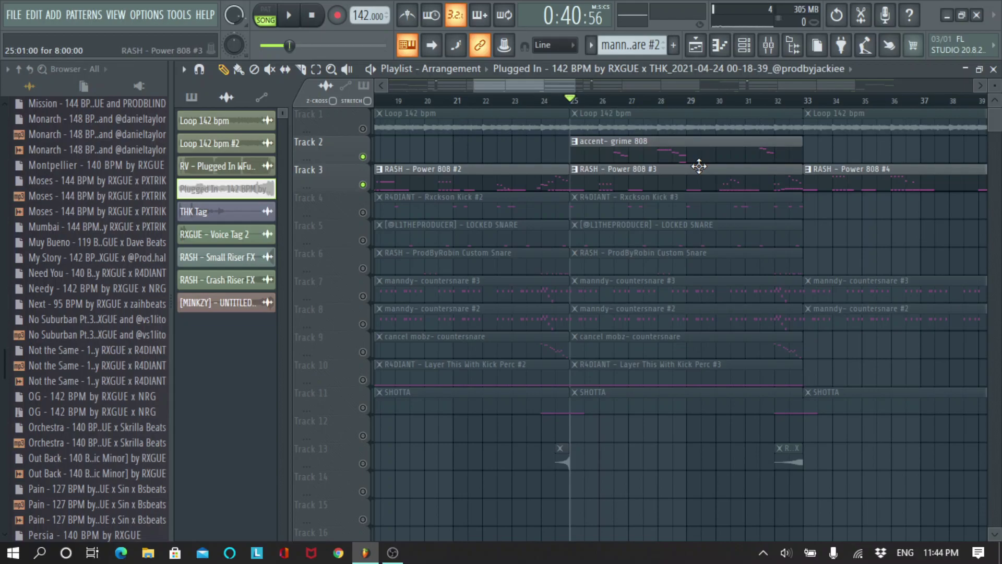
scroll(649, 102, "up", 1)
scroll(547, 83, "right", 2)
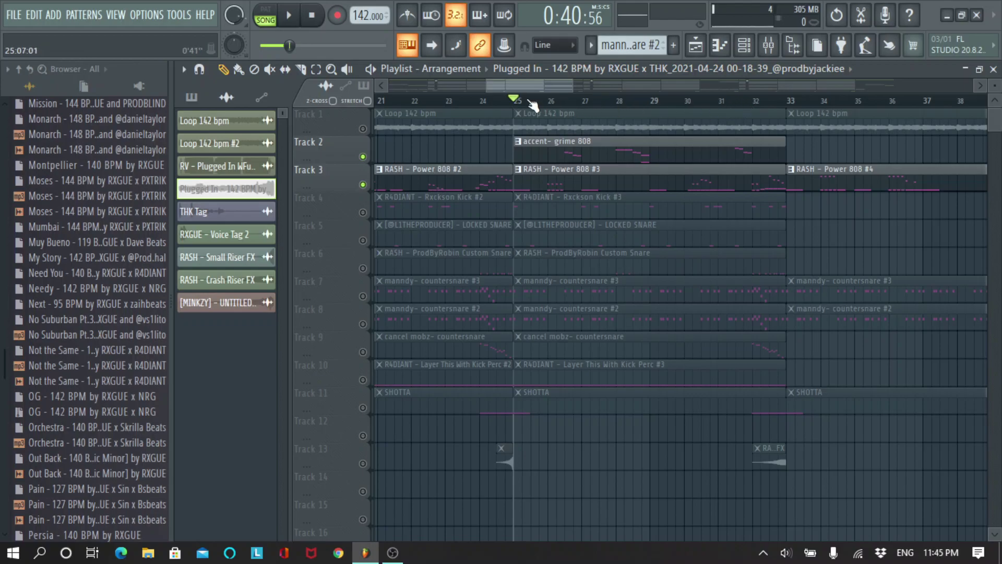
scroll(532, 100, "down", 2)
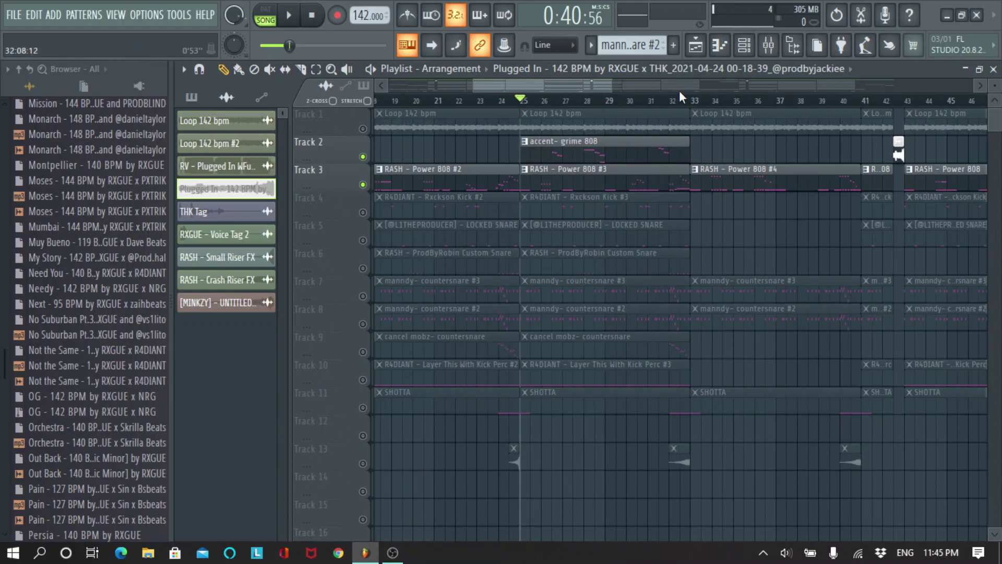
Open Track 2's accent grime 808 pattern in the piano roll, examine its notes, and close the piano roll.
scroll(642, 178, "up", 3)
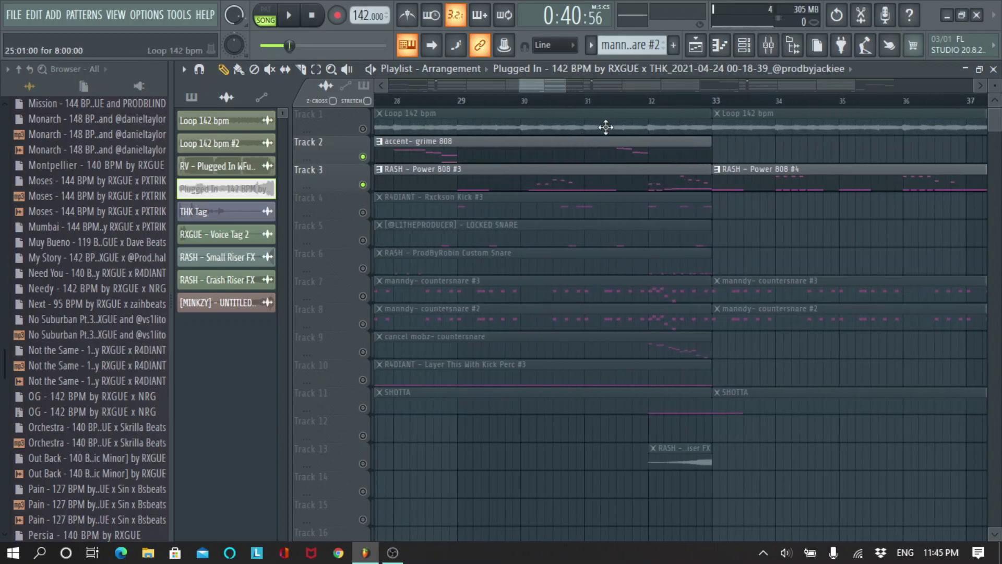
double_click(634, 140)
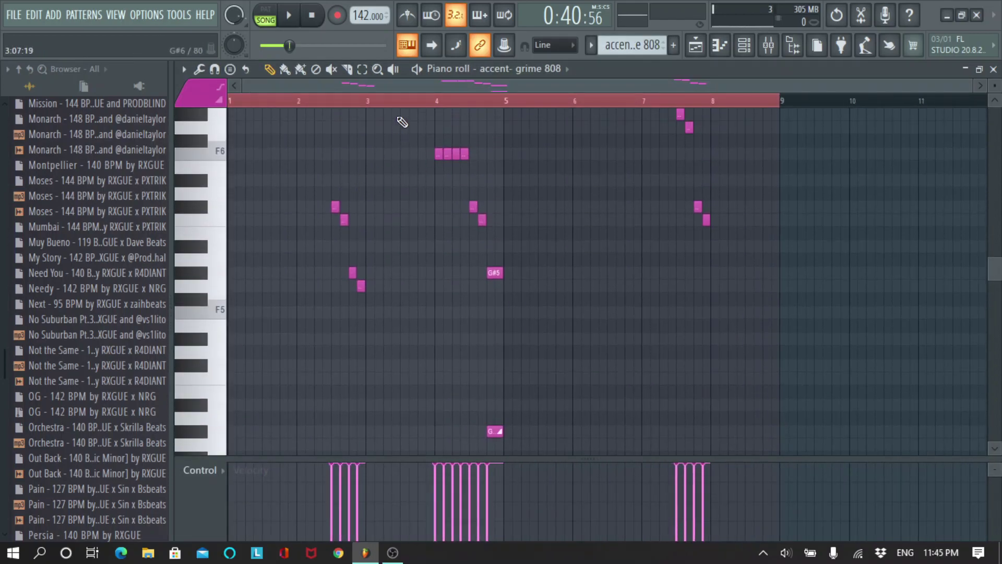
left_click(681, 104)
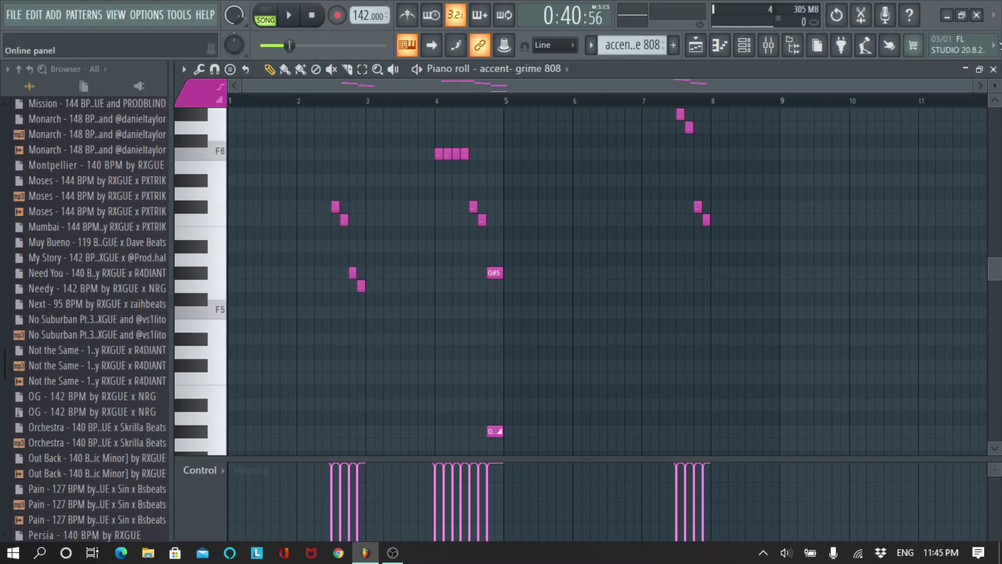
left_click(993, 70)
Open Track 3's Power 808 #3 pattern in the piano roll, examine the high notes in its eighth bar, and close it.
double_click(683, 172)
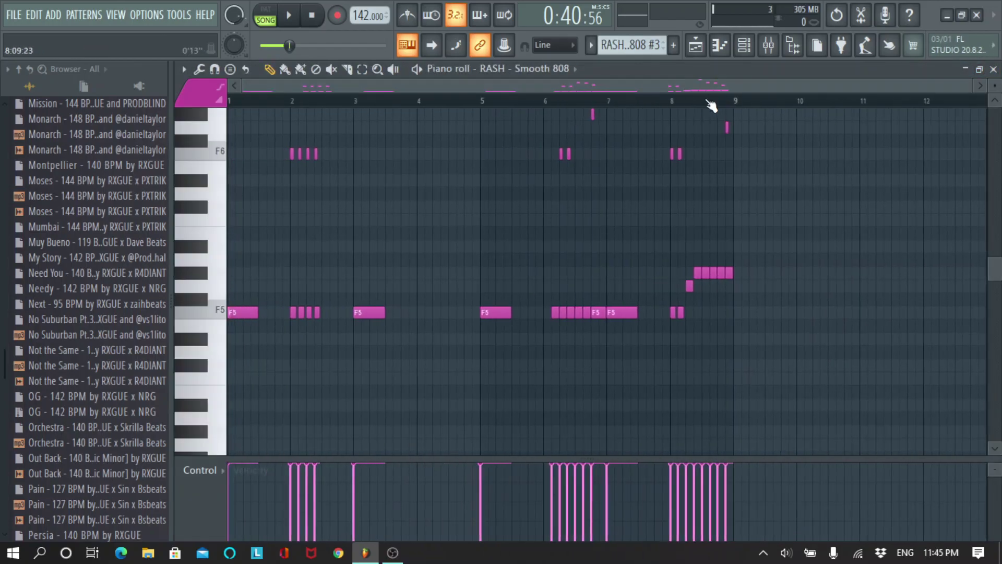
scroll(744, 182, "up", 2)
left_click_drag(755, 122, 711, 186)
scroll(715, 181, "up", 3)
left_click_drag(717, 140, 701, 182)
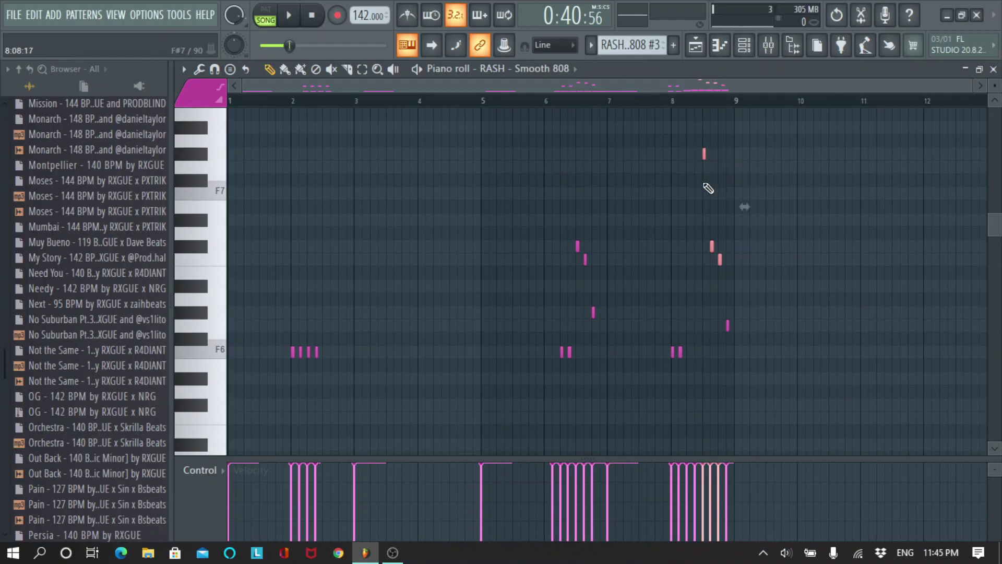
scroll(633, 208, "down", 3)
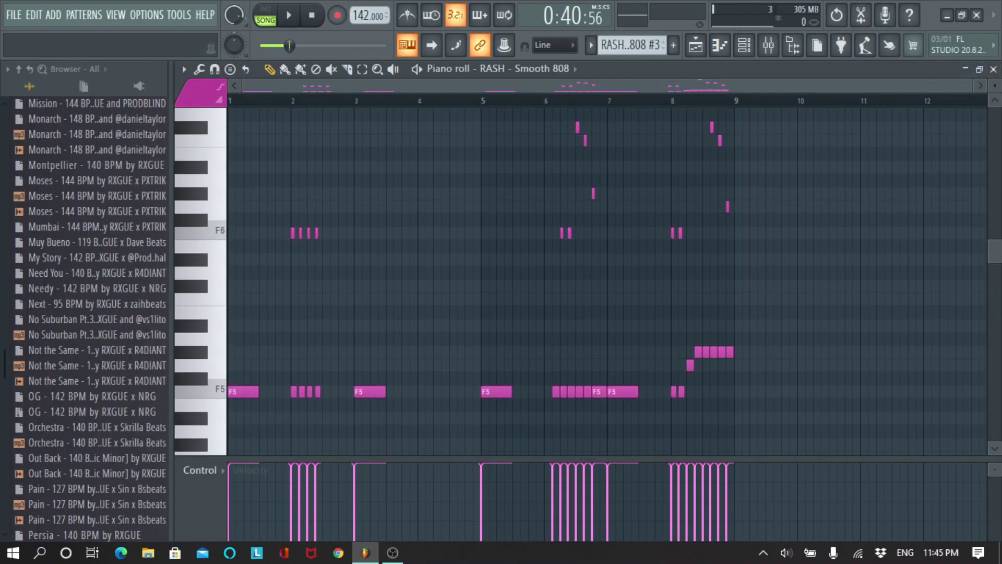
left_click(993, 70)
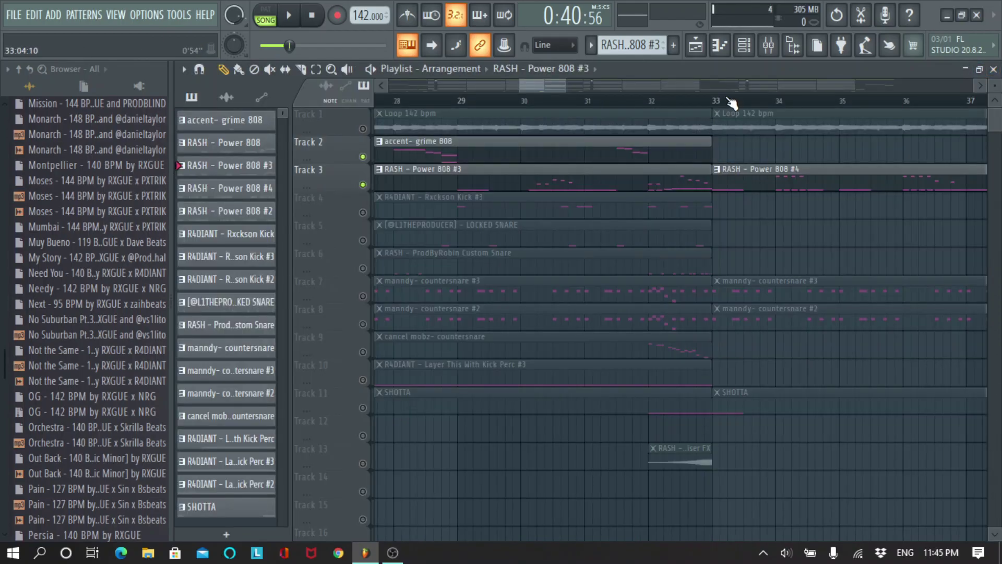
Mark the accent grime 808 notes in bar 31 with the playhead and return it to bar 25.
scroll(731, 102, "down", 3)
left_click(678, 103)
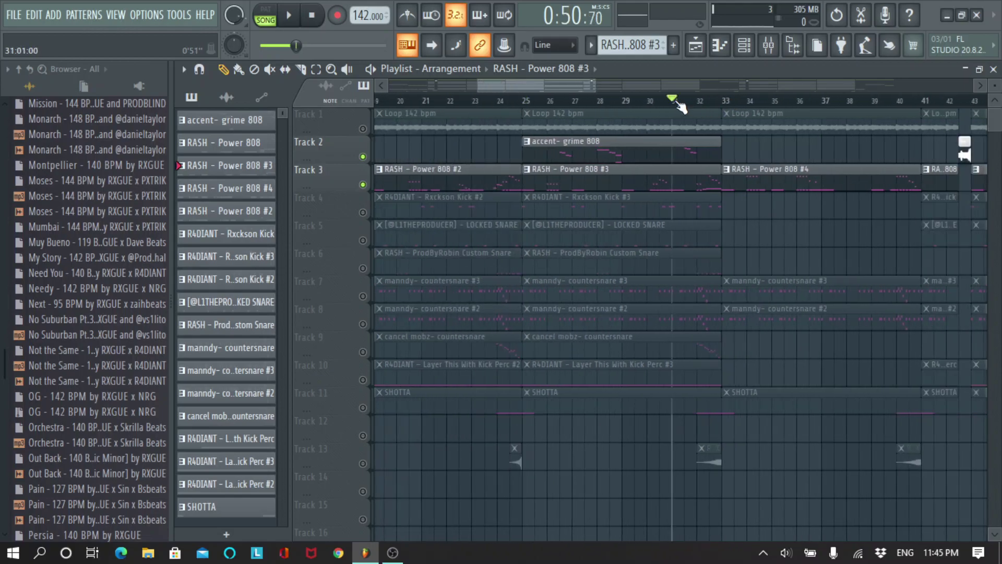
scroll(695, 110, "up", 4)
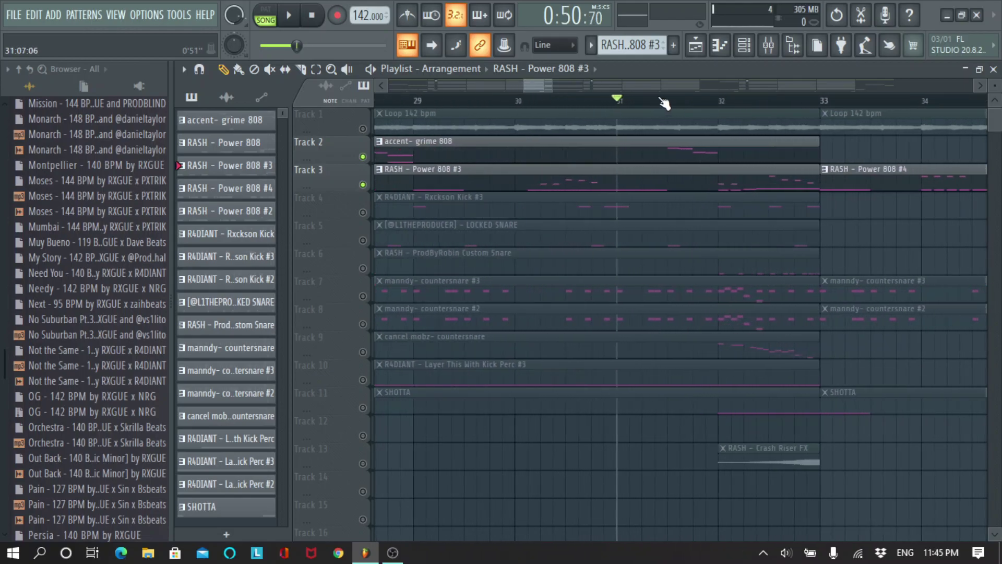
left_click(674, 102)
scroll(673, 103, "down", 6)
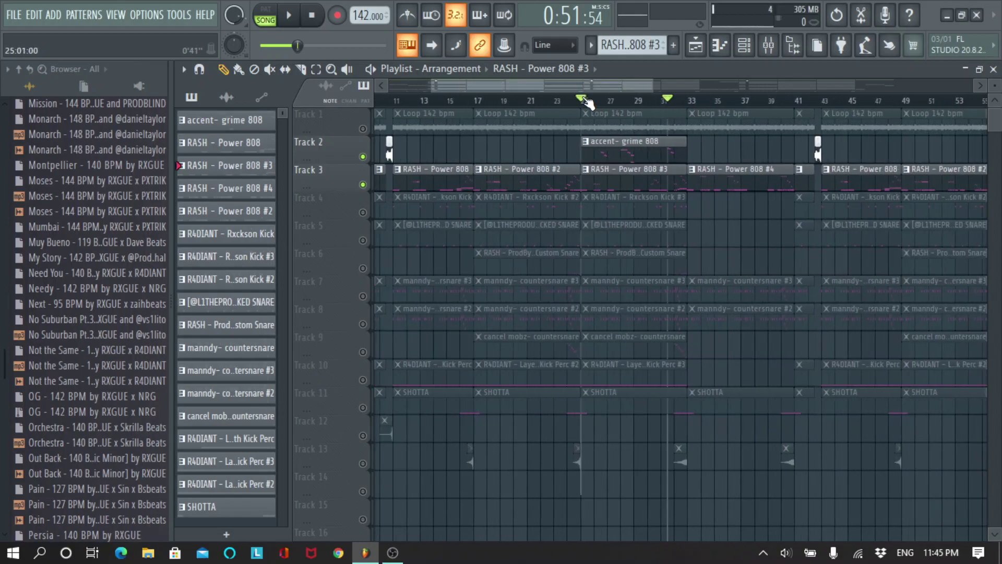
left_click(587, 102)
Unmute all tracks and play the full beat from bar 25 through bar 32.
right_click(364, 156)
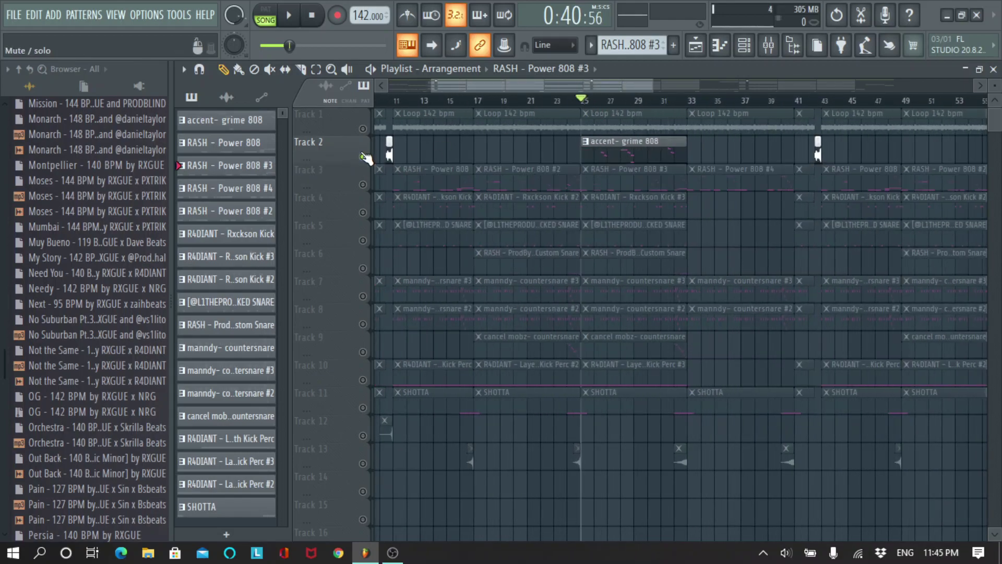
right_click(364, 157)
scroll(589, 110, "down", 1)
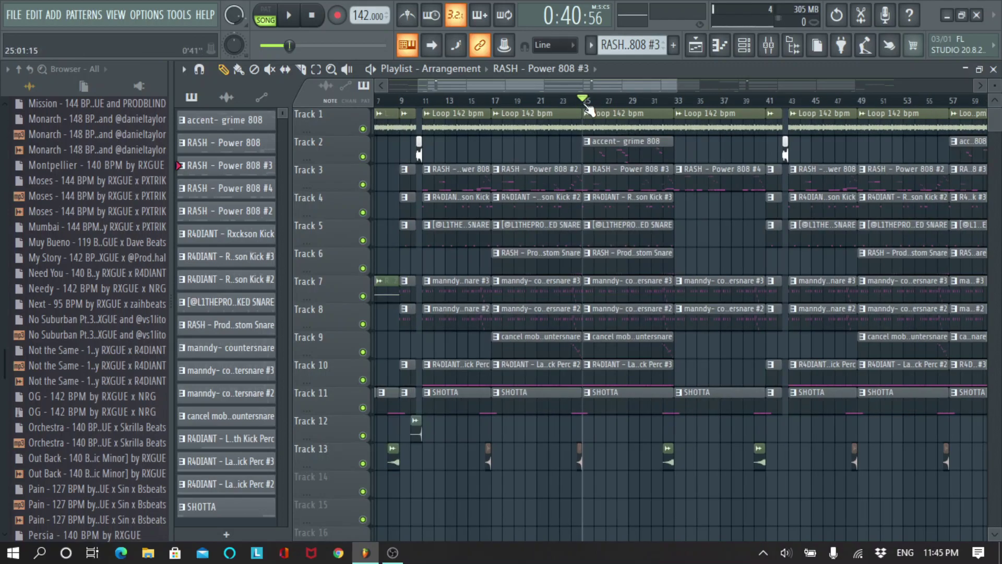
scroll(592, 112, "up", 4)
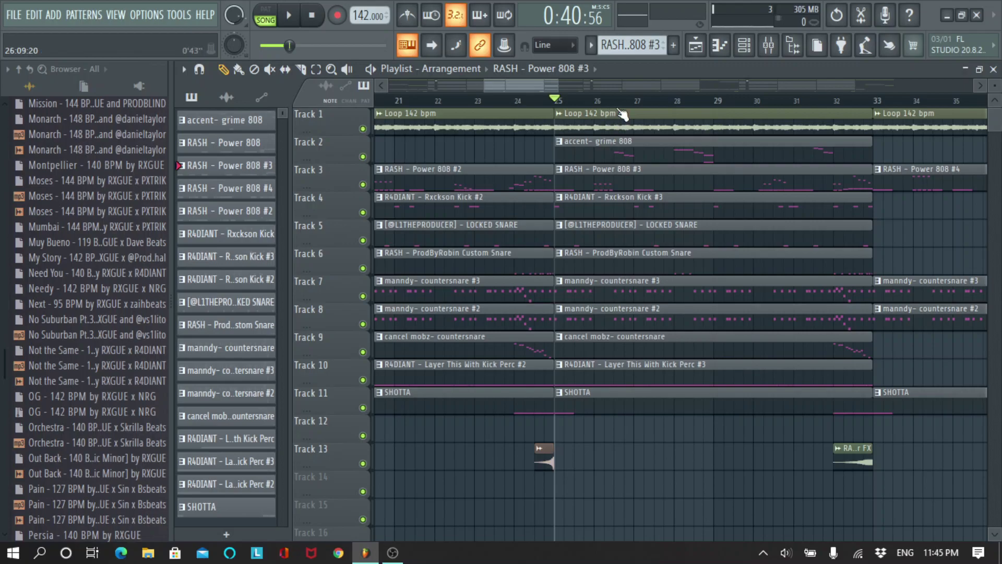
key("space")
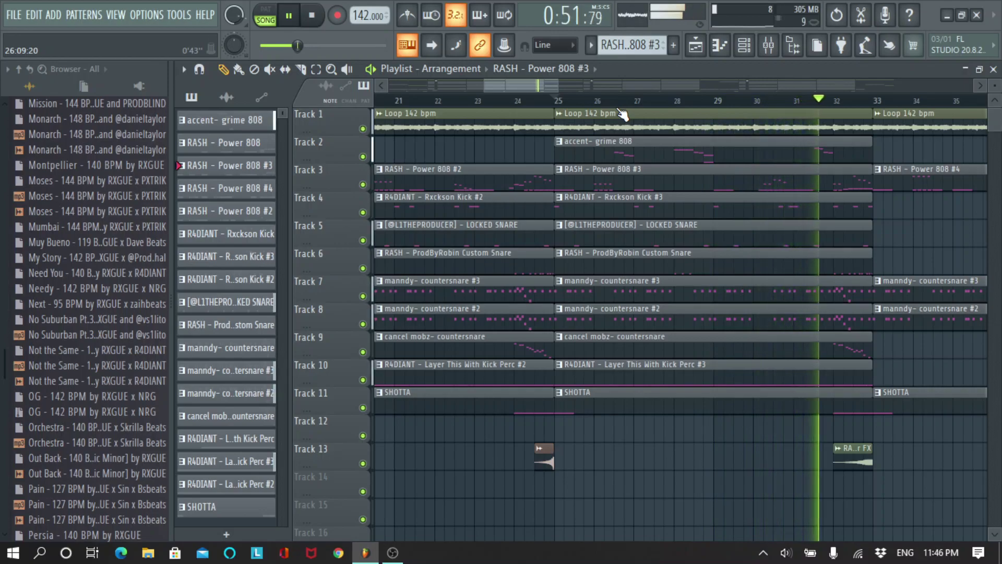
scroll(627, 111, "down", 5)
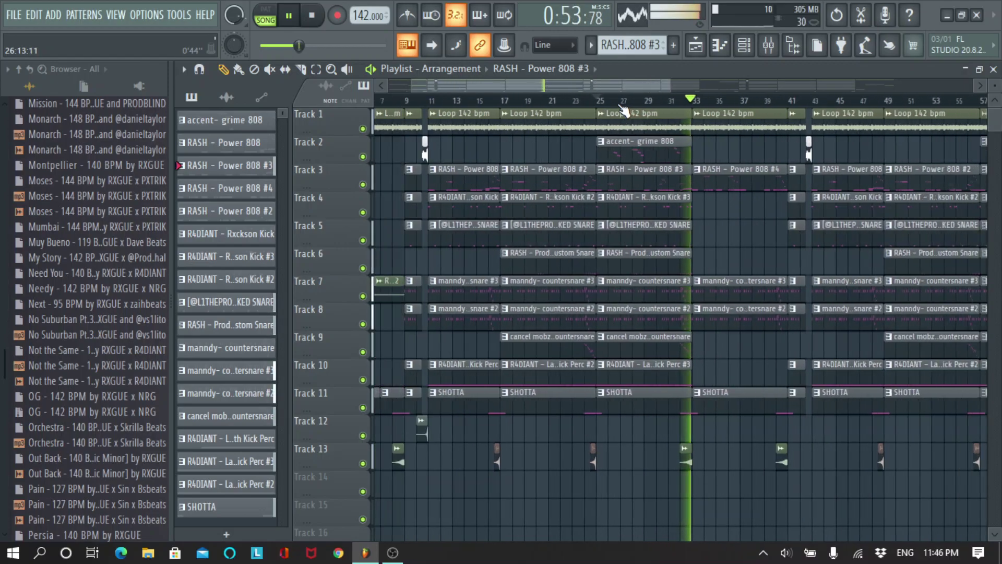
key("space")
Examine how the accent grime 808 and Power 808 #3 patterns are layered between bars 25 and 33.
scroll(605, 103, "up", 3)
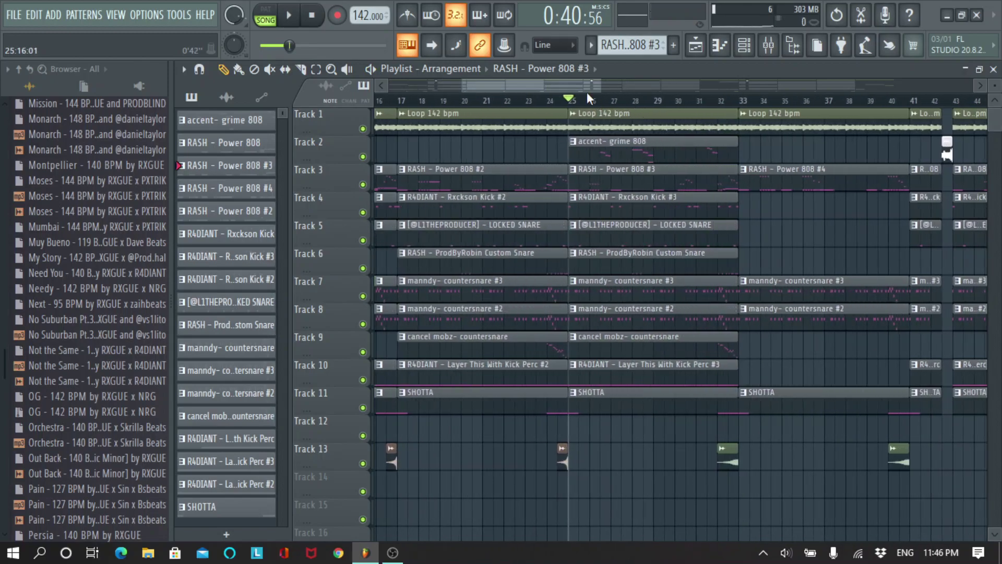
scroll(569, 89, "up", 4)
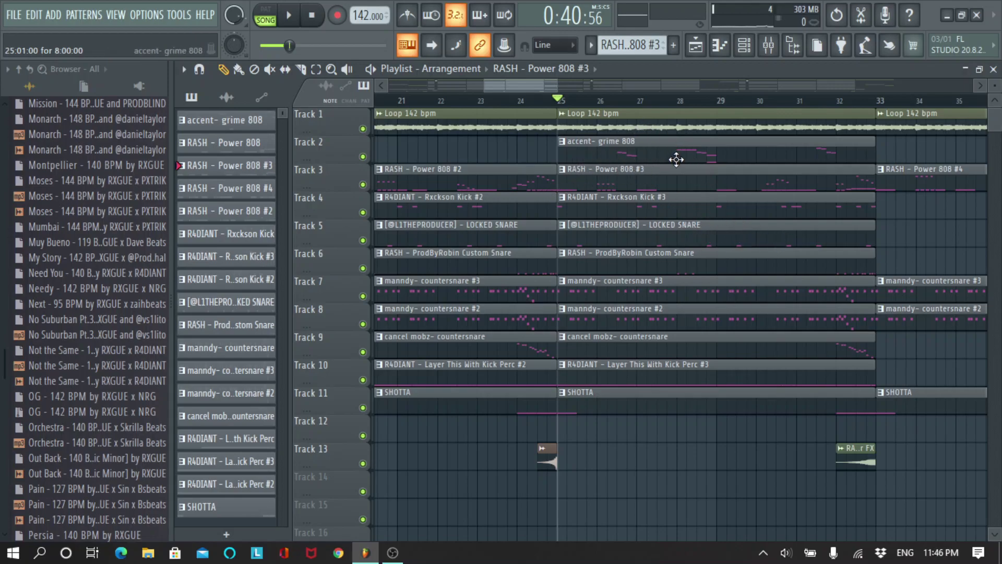
scroll(695, 155, "down", 4)
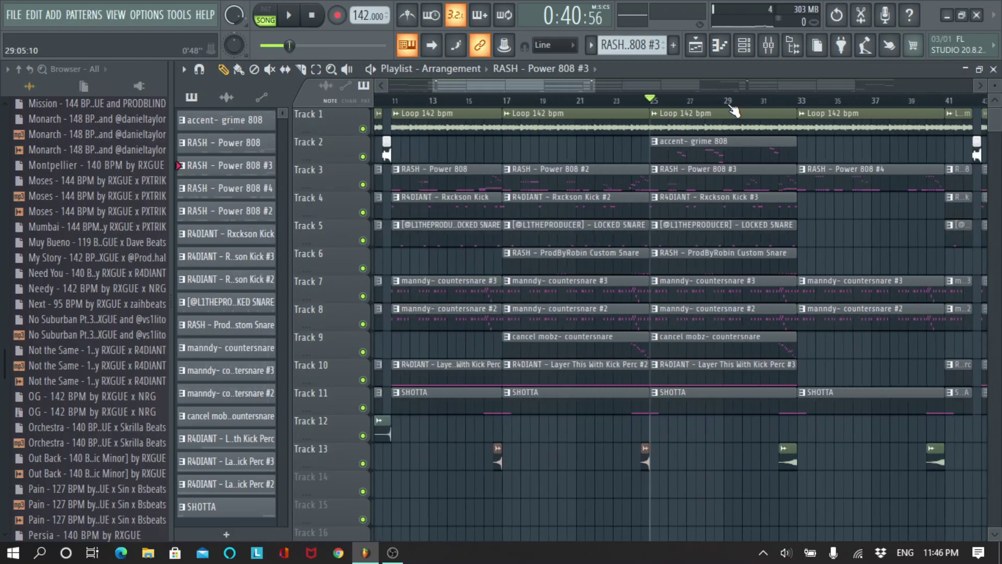
scroll(621, 105, "up", 3)
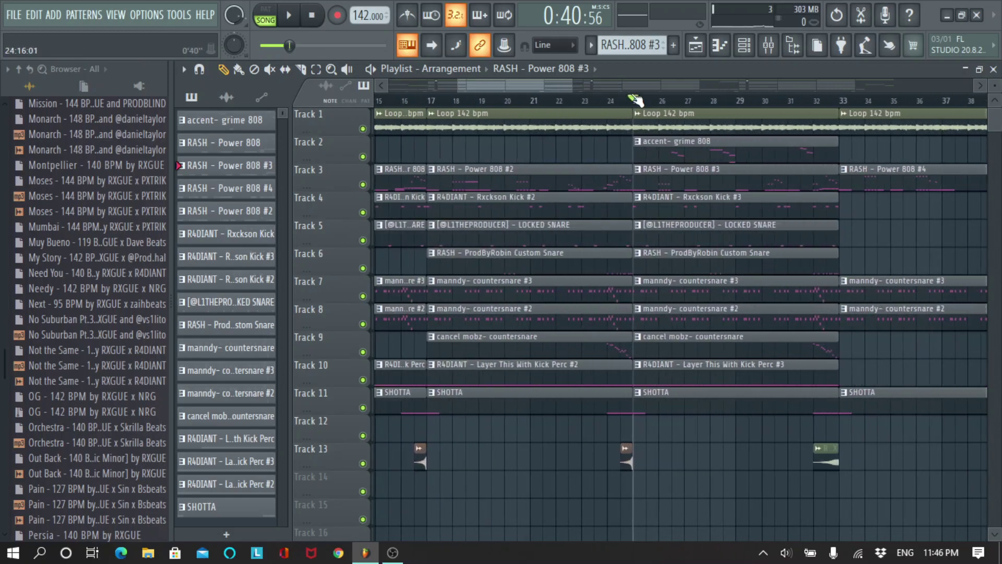
left_click_drag(526, 90, 500, 88)
scroll(475, 102, "up", 2)
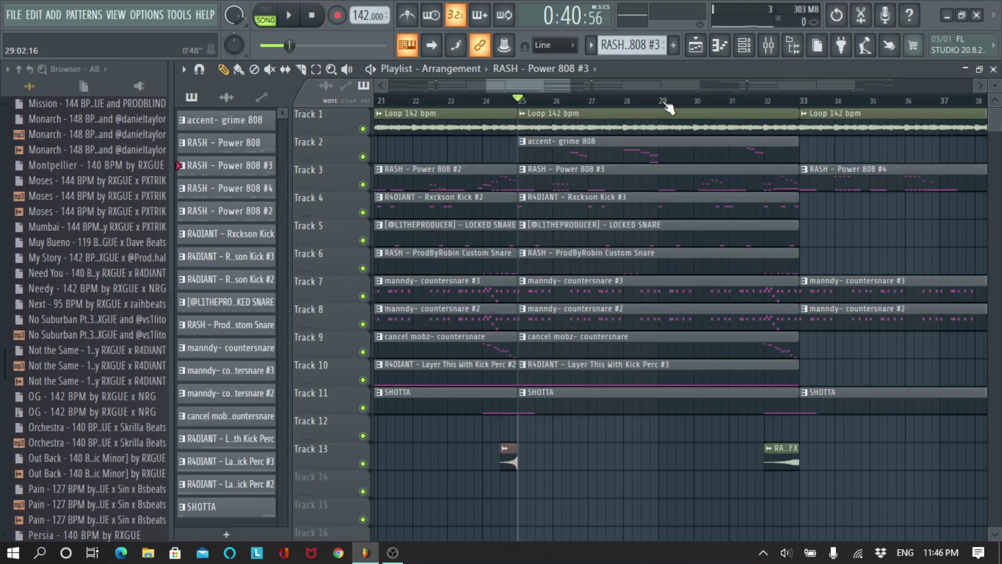
scroll(621, 104, "down", 4)
scroll(621, 104, "up", 3)
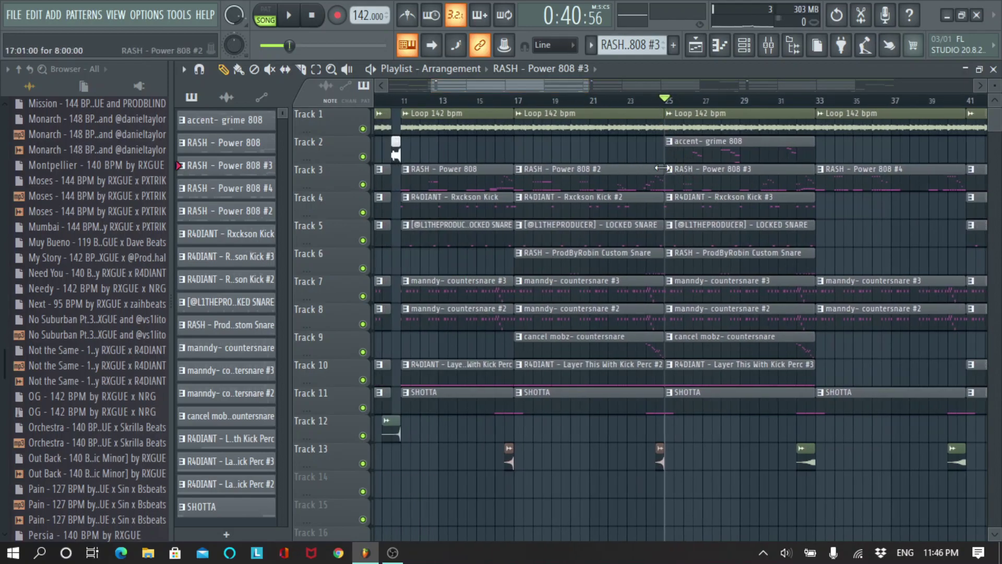
Play the beat from bar 25 into the first accent grime 808 notes and stop.
scroll(688, 107, "up", 2)
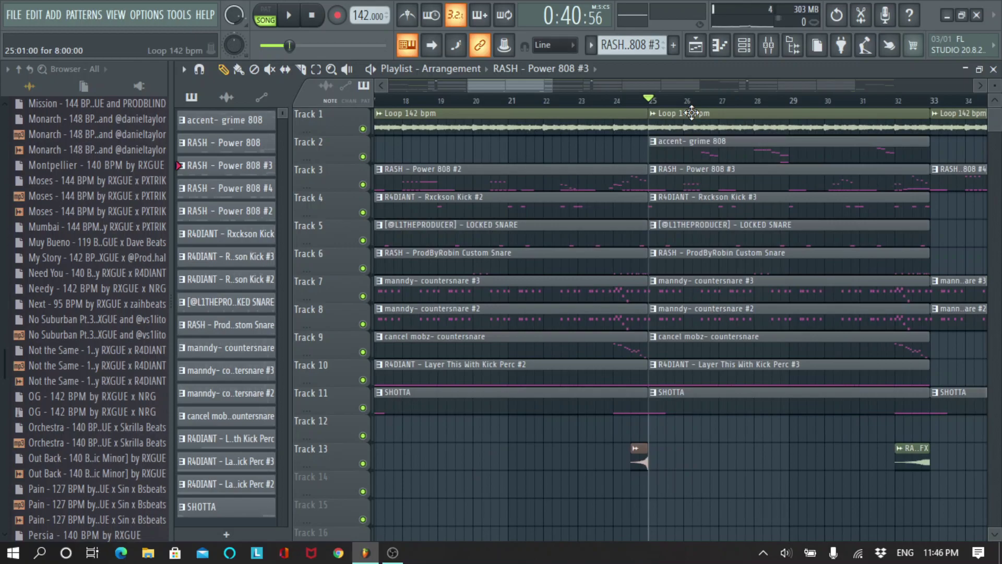
scroll(663, 110, "up", 2)
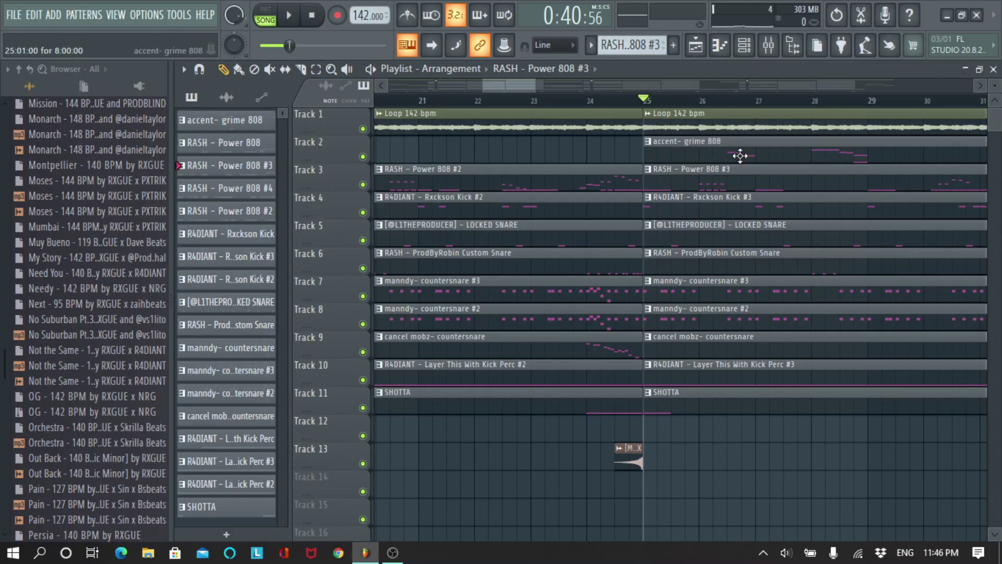
key("space")
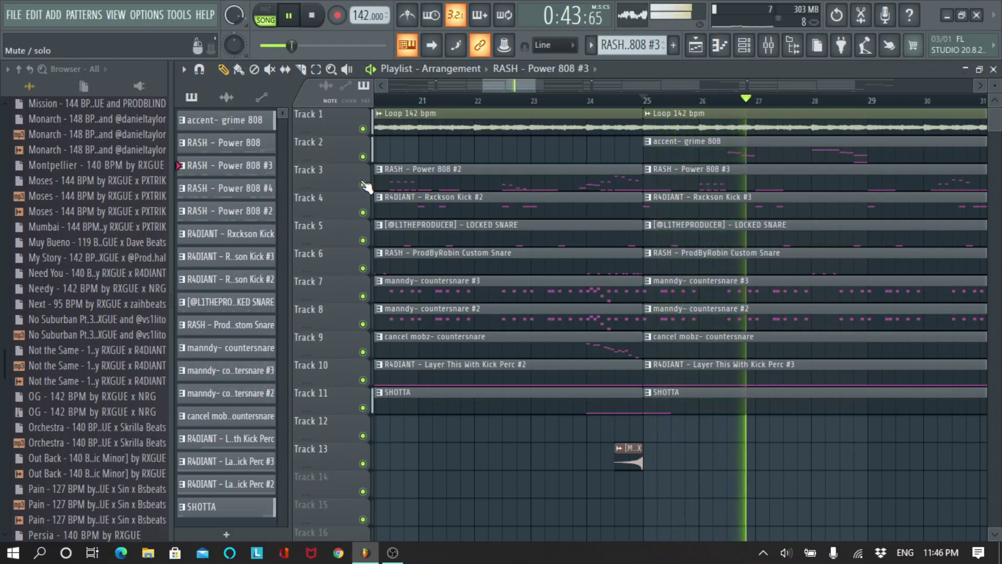
key("space")
Compare the accent grime 808 note positions with the Power 808 #3 notes from bar 25 onward.
scroll(441, 112, "down", 2)
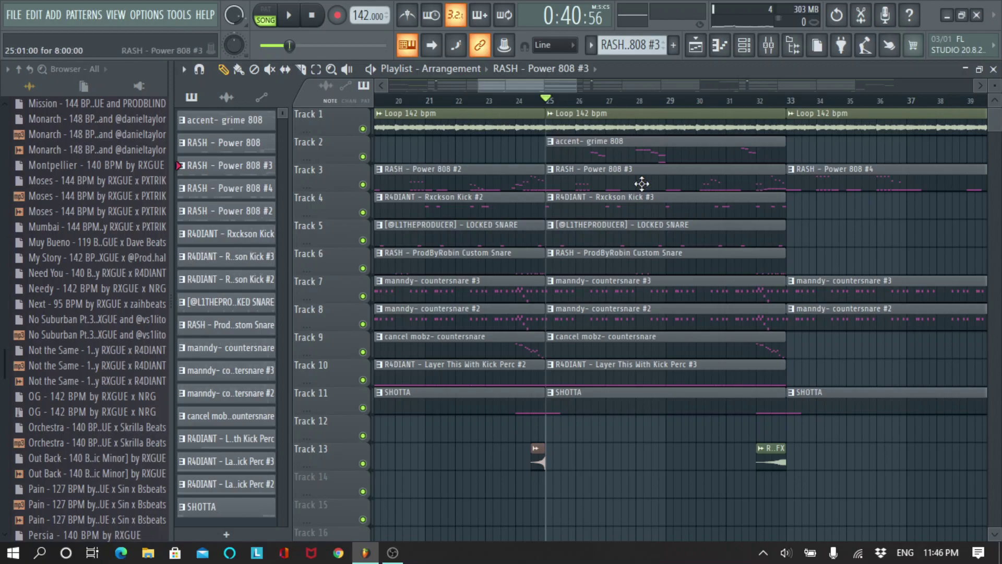
scroll(587, 112, "up", 3)
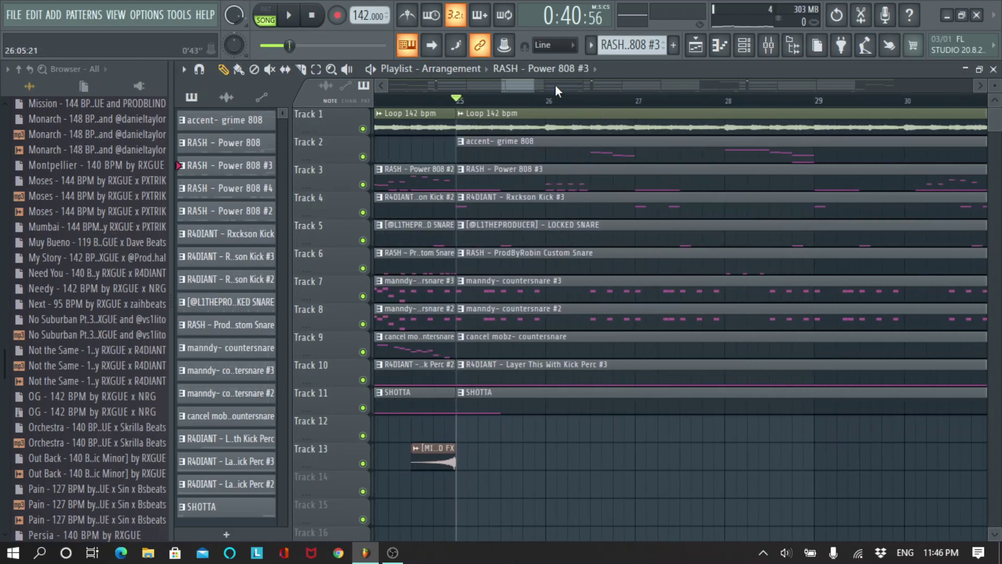
left_click_drag(529, 83, 525, 81)
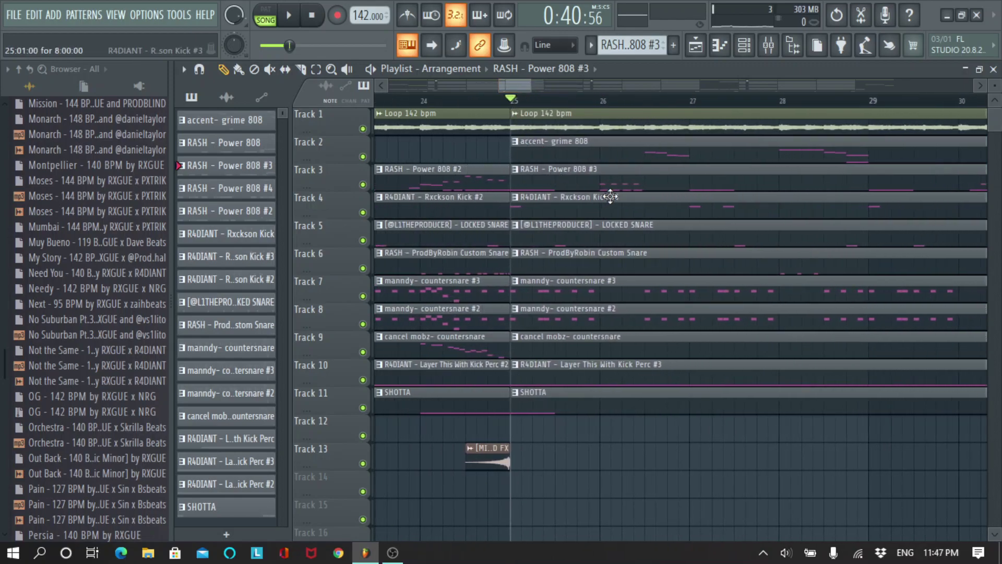
scroll(692, 99, "down", 5)
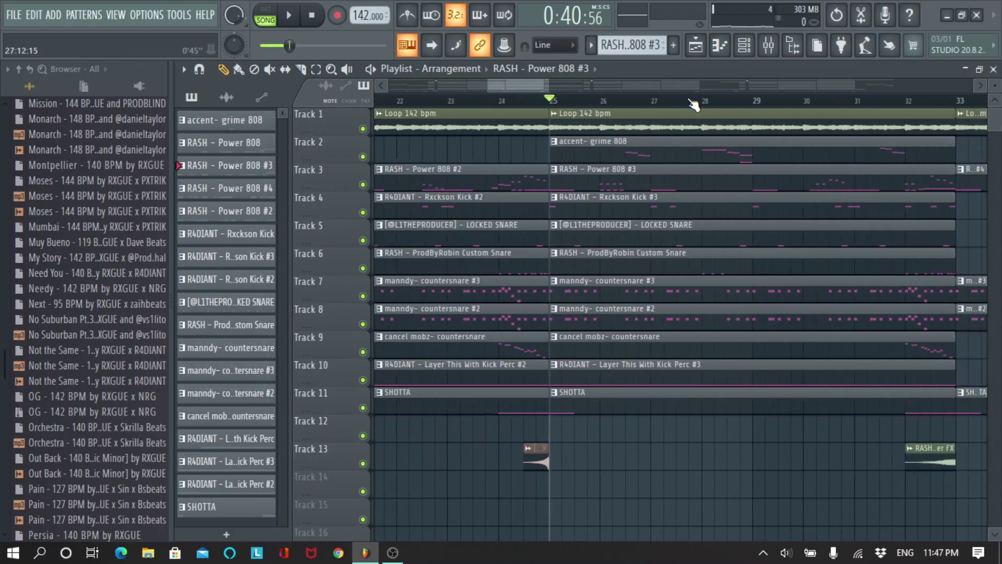
scroll(692, 99, "up", 1)
left_click_drag(552, 85, 549, 85)
Collapse the My projects folder in the browser, and briefly expand and collapse the Impulses and Kits folders.
scroll(138, 255, "up", 9)
scroll(136, 252, "up", 15)
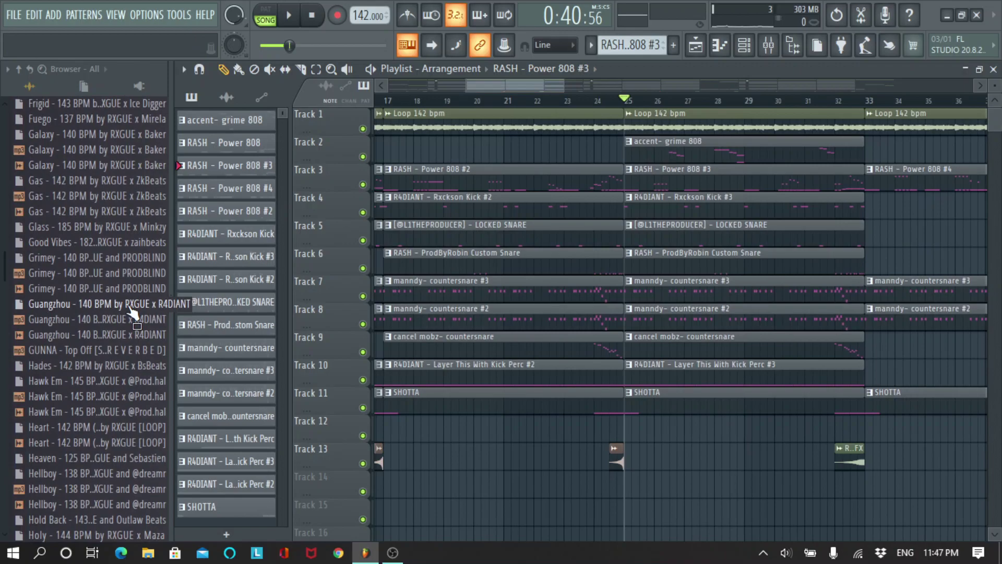
scroll(127, 303, "up", 15)
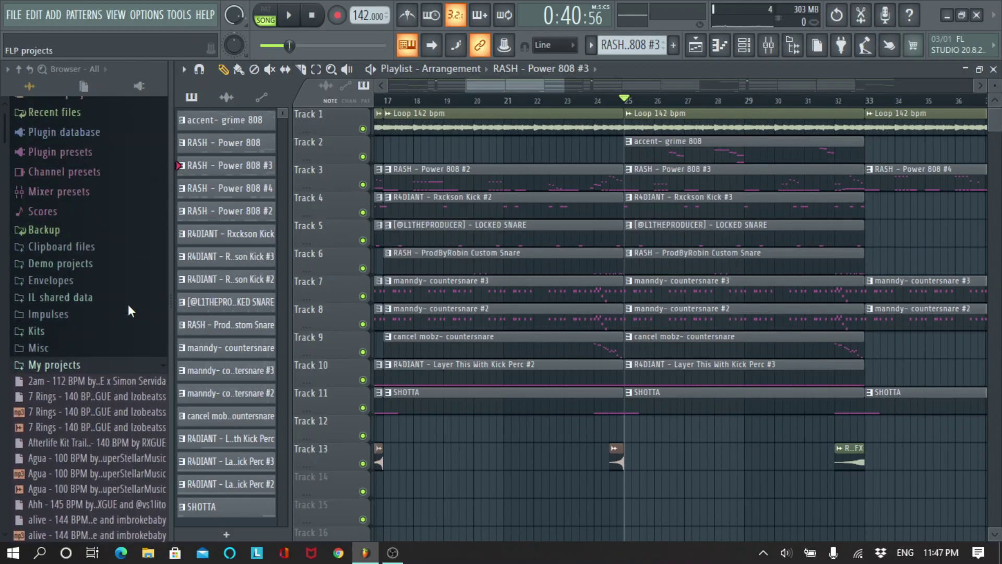
left_click(84, 380)
left_click(90, 332)
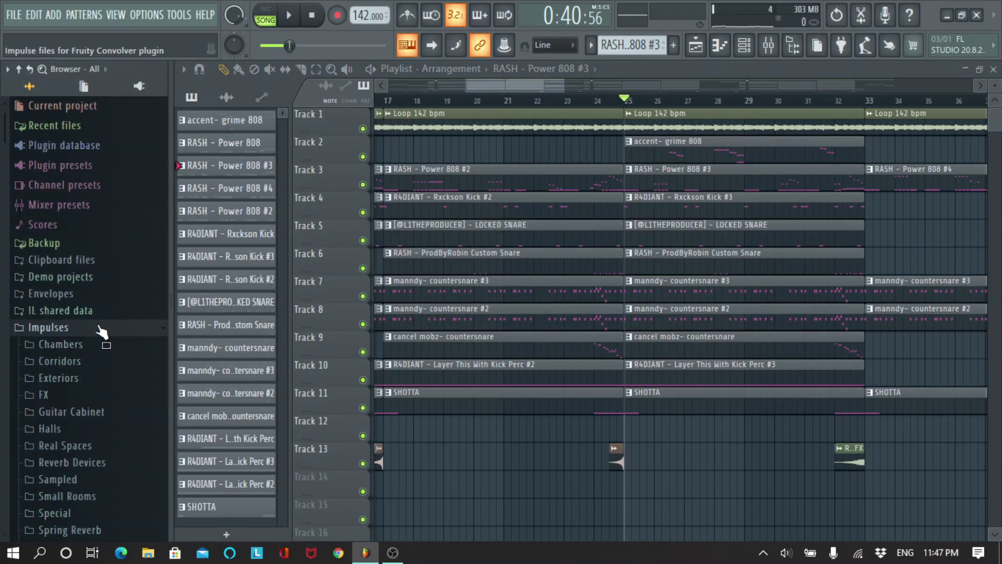
left_click(97, 331)
left_click(93, 345)
scroll(96, 343, "down", 2)
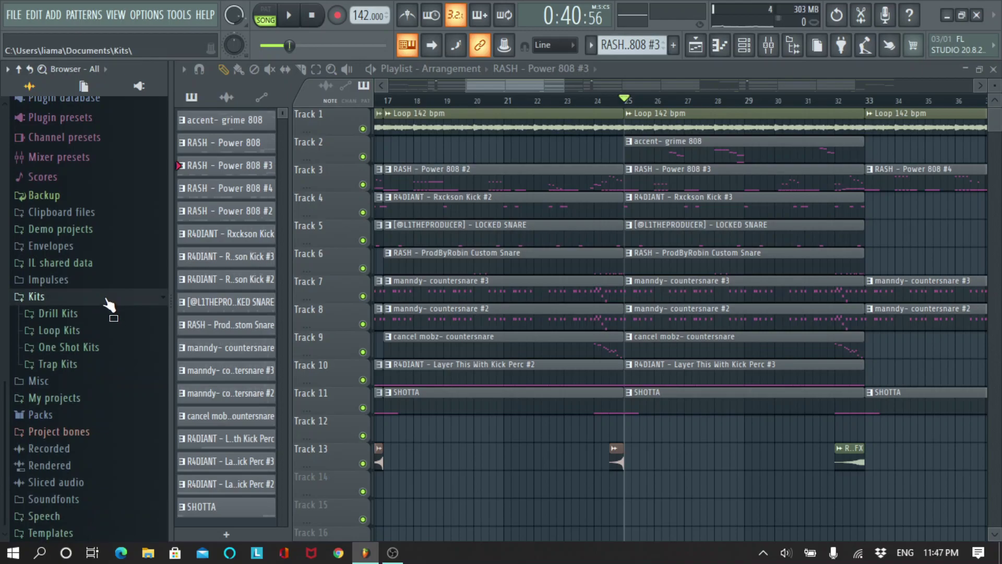
left_click(106, 302)
Review the whole arrangement across Tracks 1 to 13, from the intro tags to the outro.
scroll(595, 115, "down", 5, "ctrl")
scroll(595, 116, "down", 3)
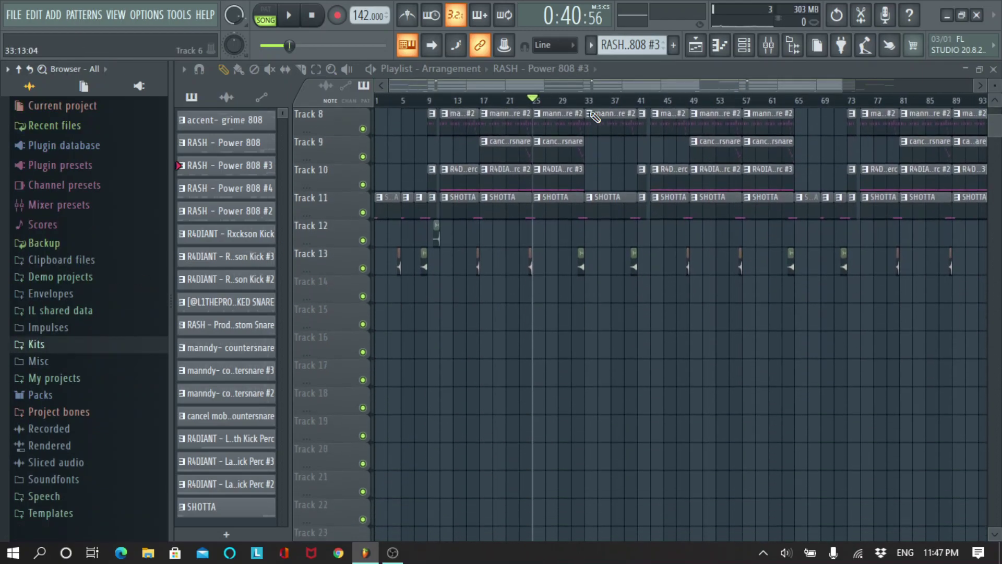
scroll(595, 116, "down", 1)
scroll(604, 146, "up", 4)
scroll(574, 182, "down", 2, "ctrl")
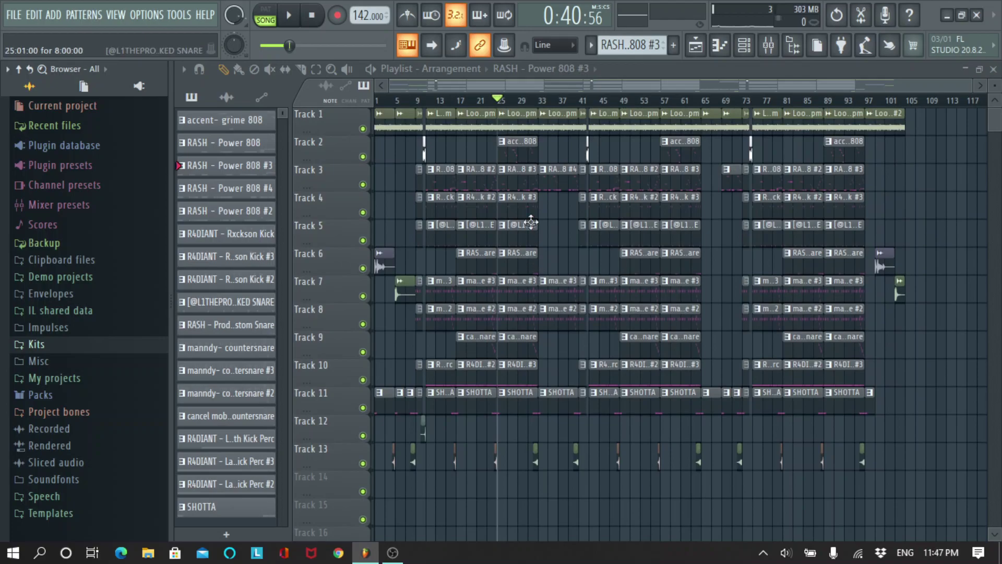
scroll(511, 109, "up", 4, "ctrl")
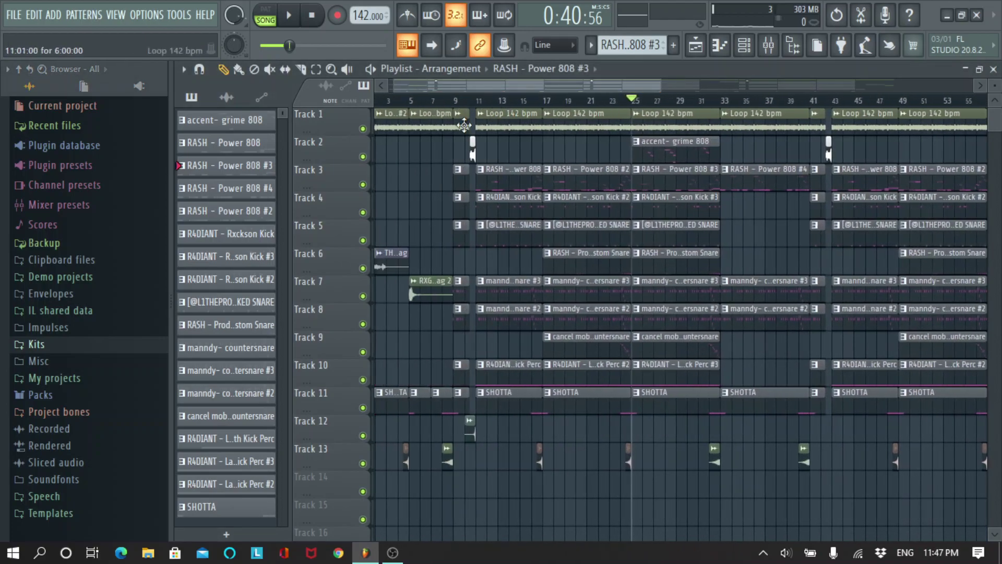
left_click(643, 99)
scroll(643, 99, "down", 4)
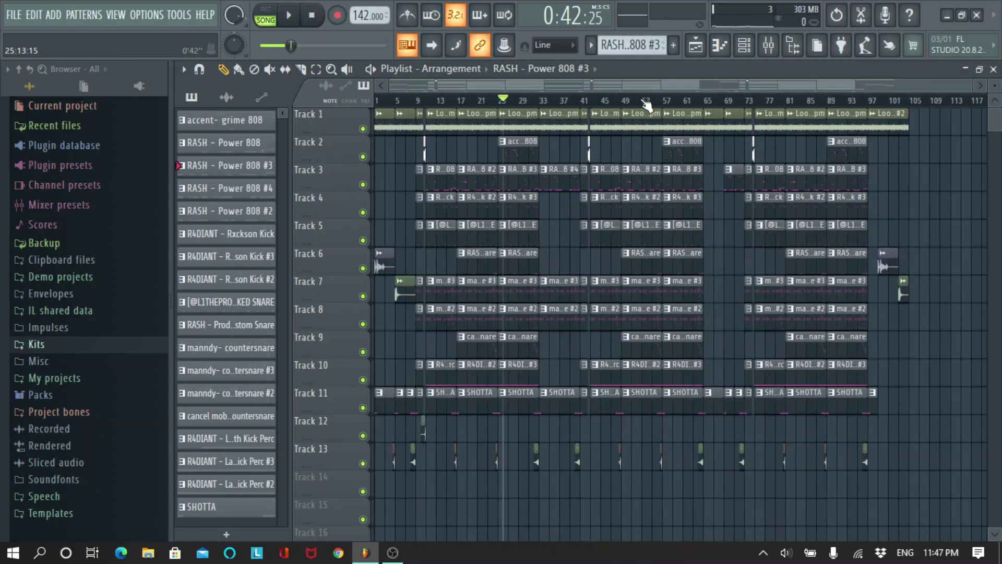
left_click(883, 101)
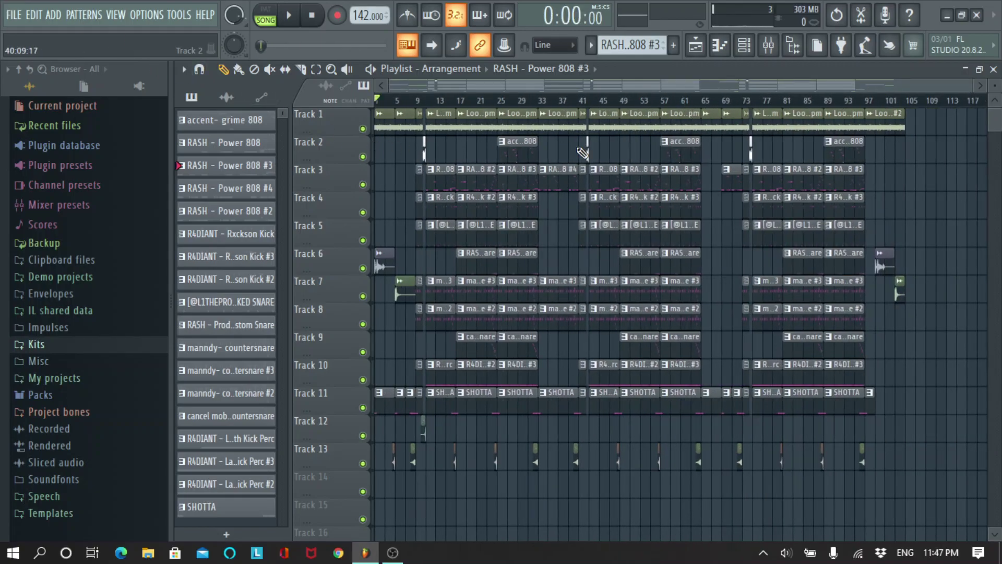
Remove Edison from the third effect slot of the Master mixer track.
left_click(768, 46)
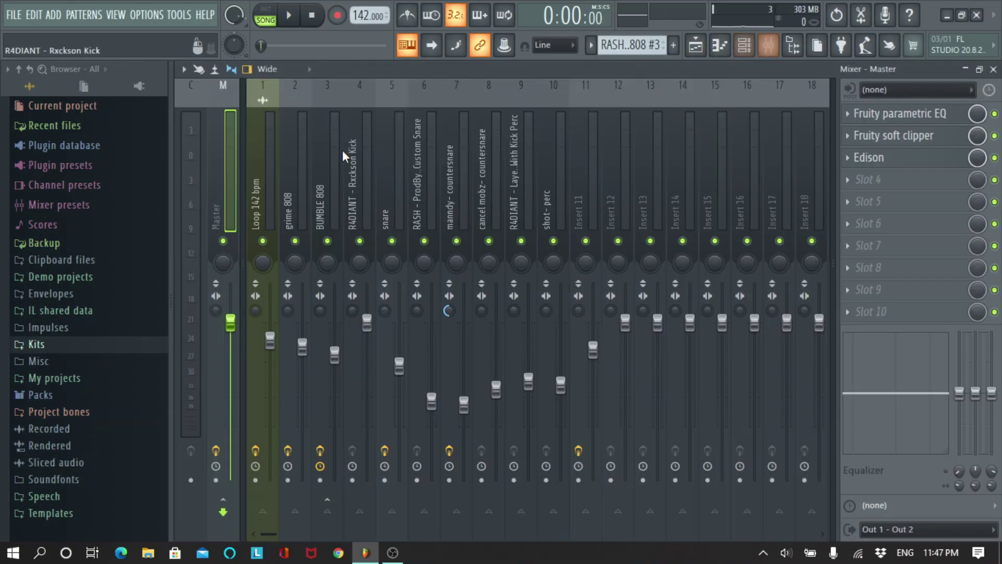
left_click(848, 157)
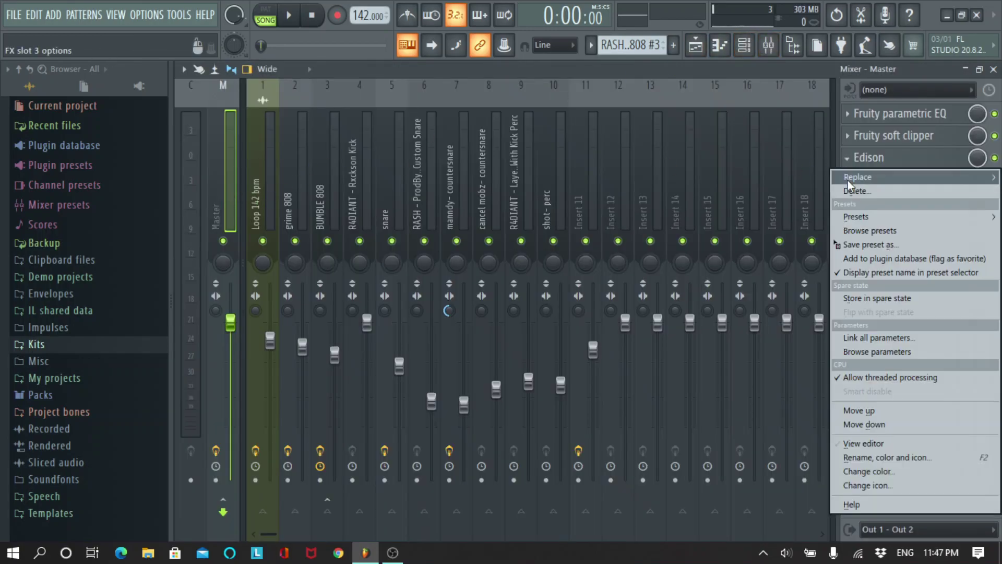
left_click(856, 191)
left_click(571, 326)
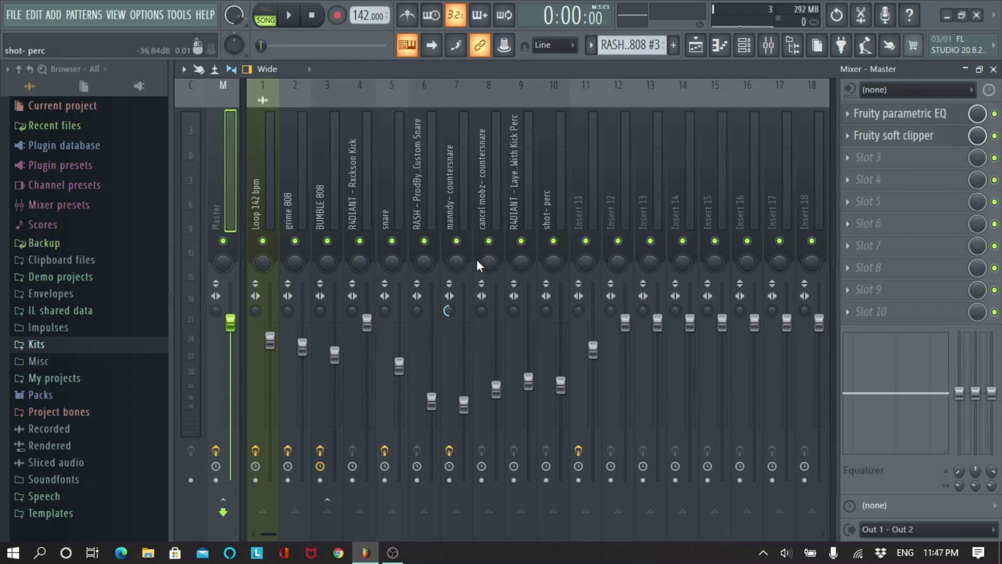
Inspect the Fruity parametric EQ and Fruity soft clipper on the Master track, closing each plugin.
left_click(887, 113)
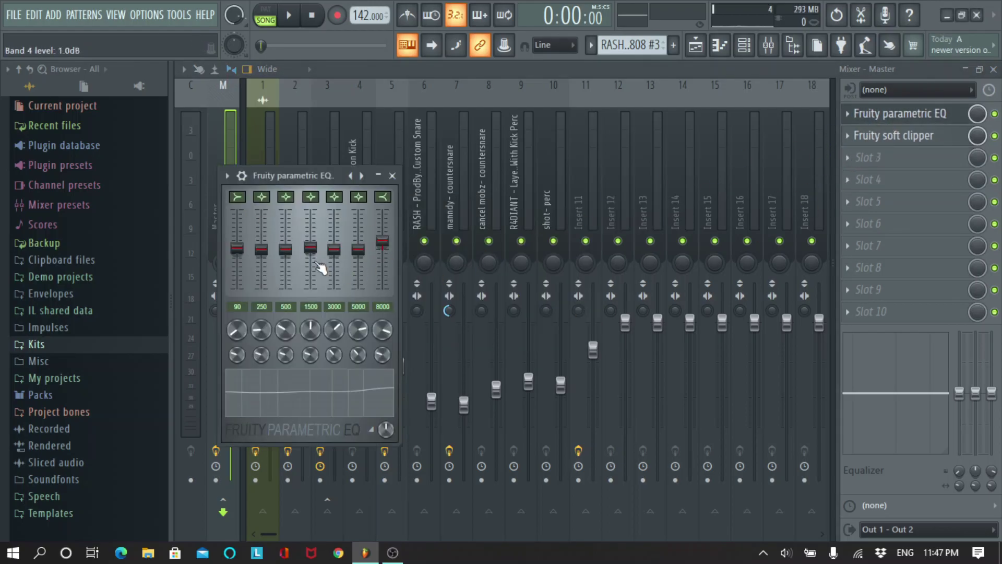
left_click(392, 176)
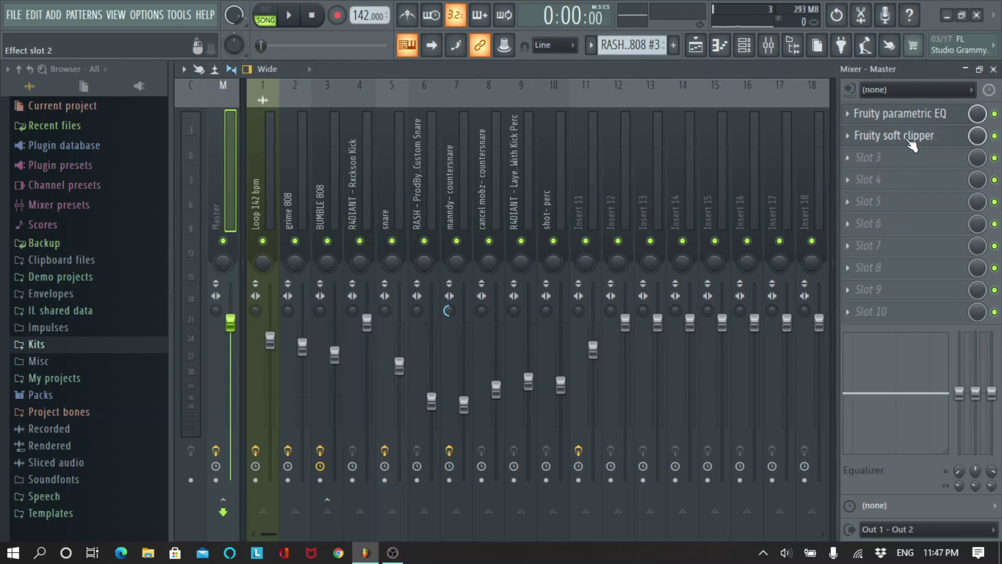
left_click(909, 136)
left_click(435, 196)
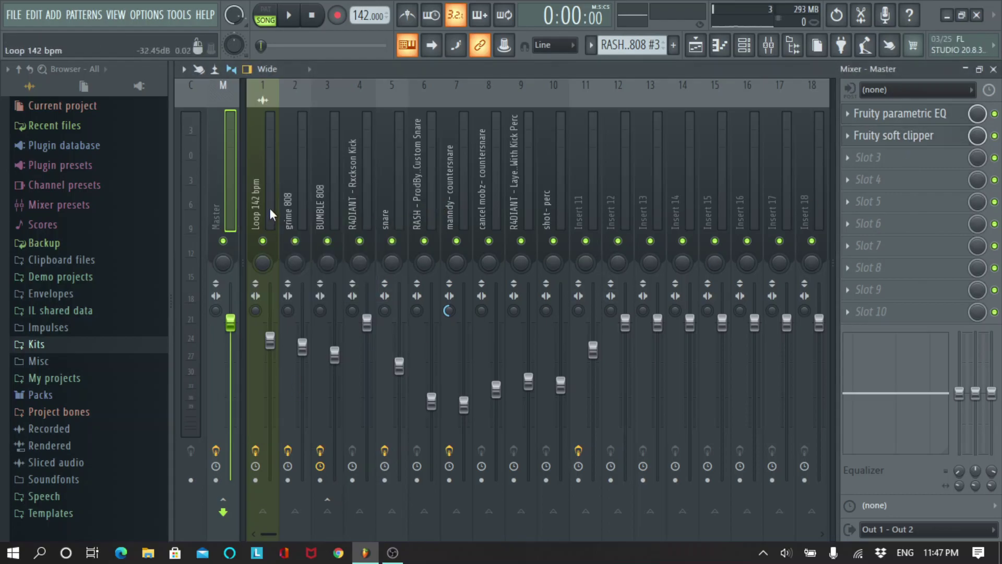
Inspect the effect chains of the mixer tracks from Insert 11 back to the RASH custom snare on insert 6.
left_click(286, 186)
left_click(270, 188)
left_click_drag(296, 193, 577, 197)
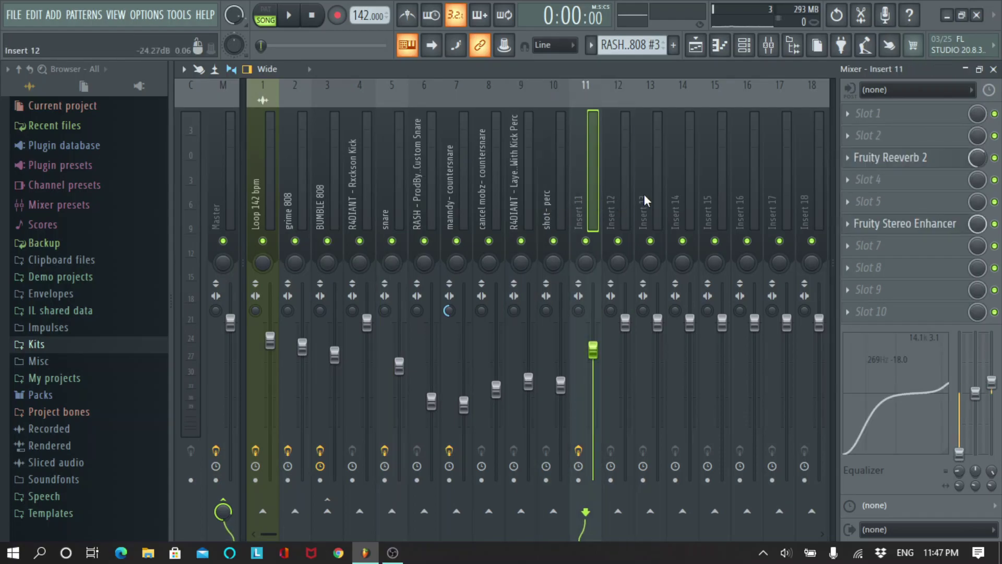
left_click(562, 211)
left_click(522, 157)
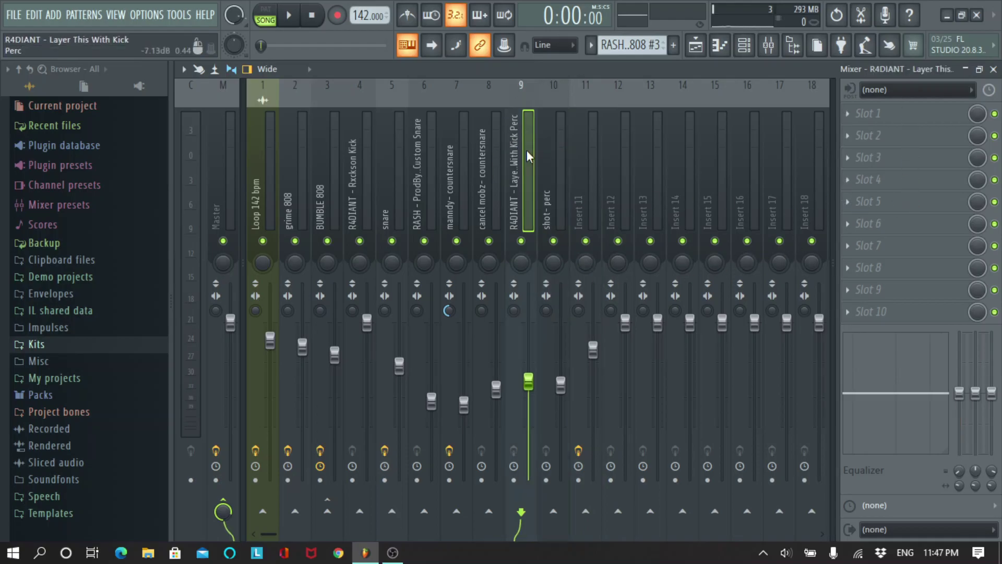
left_click(491, 188)
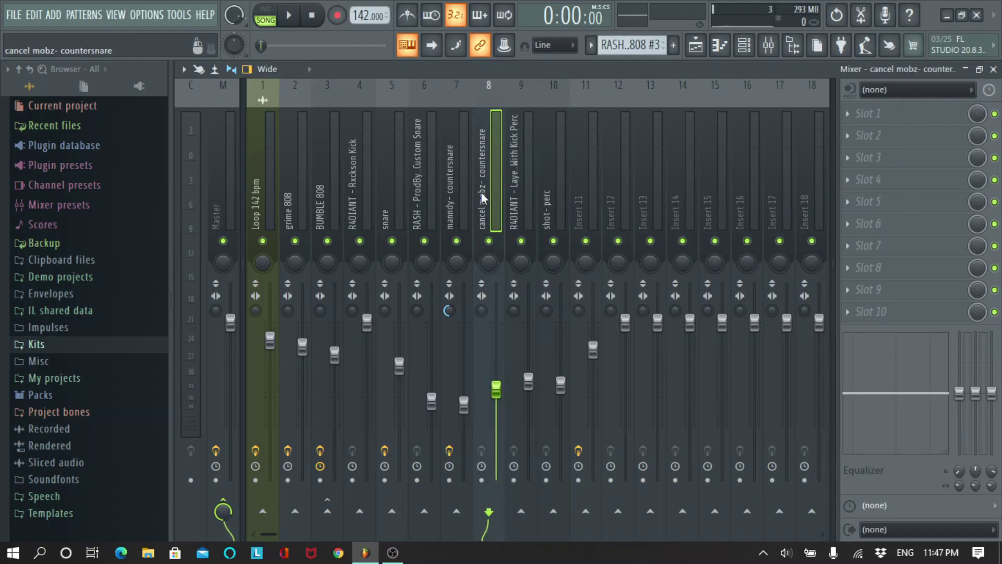
left_click(453, 200)
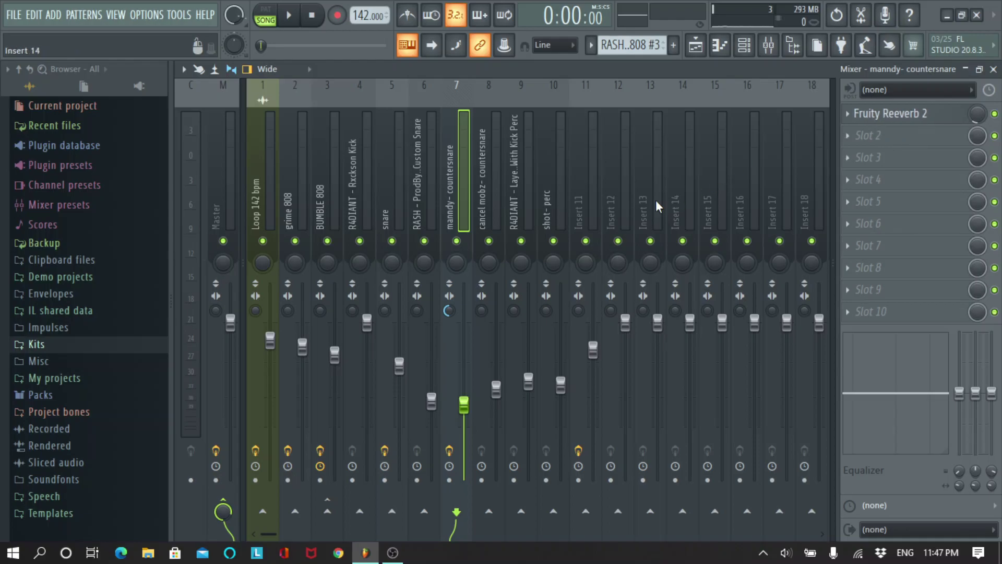
left_click(433, 193)
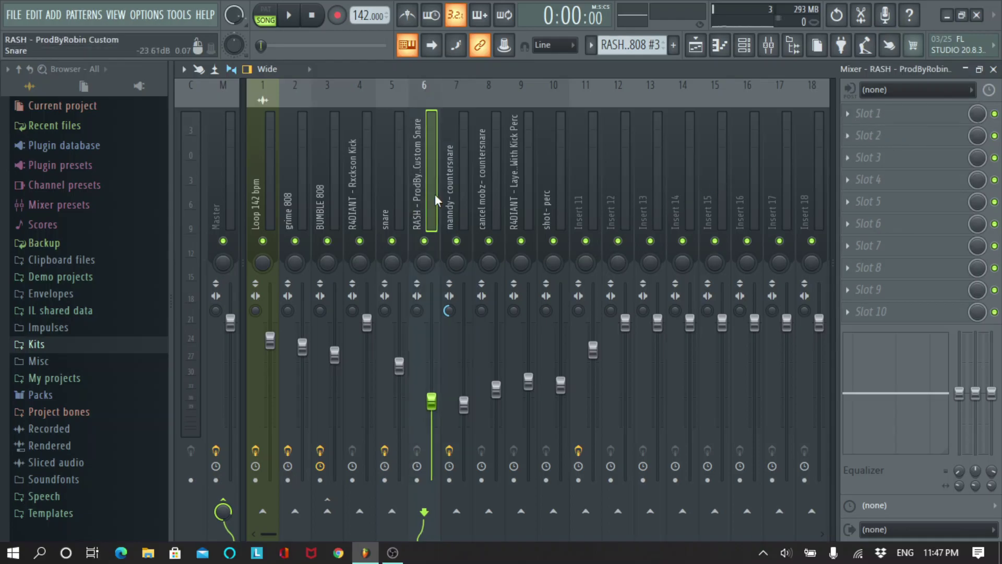
Examine the snare's effect chain and the curve of its Fruity parametric EQ 2 in slot 4.
left_click(386, 198)
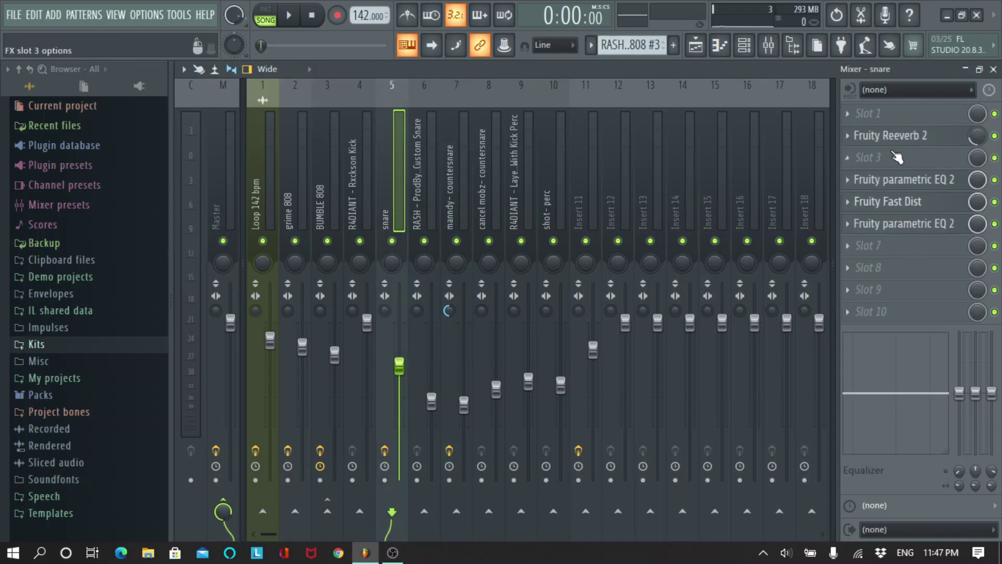
left_click(890, 180)
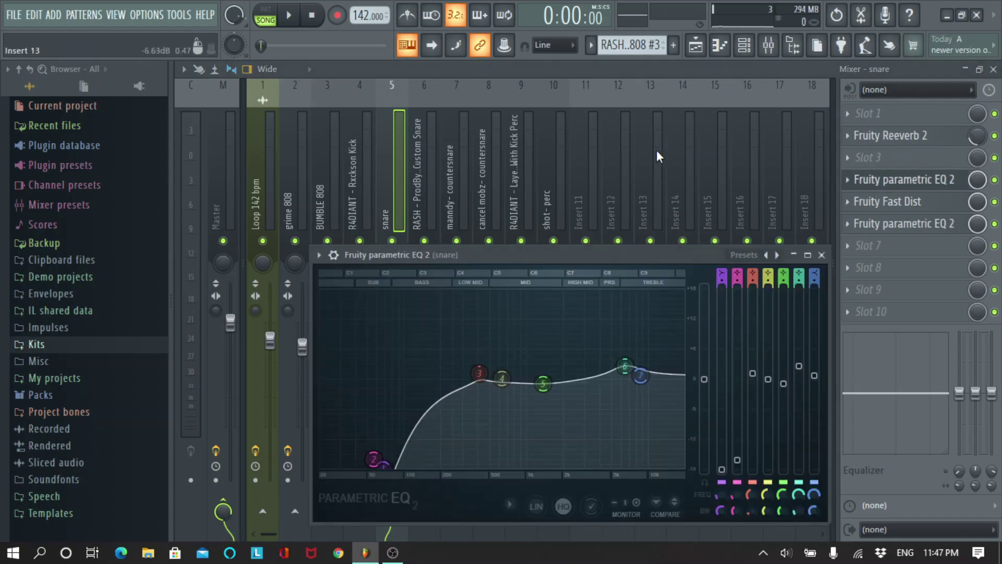
left_click(822, 254)
Inspect the effect chains of the Rxckson Kick, BUMBLE 808 and grime 808 mixer tracks, and close the mixer.
left_click(374, 264)
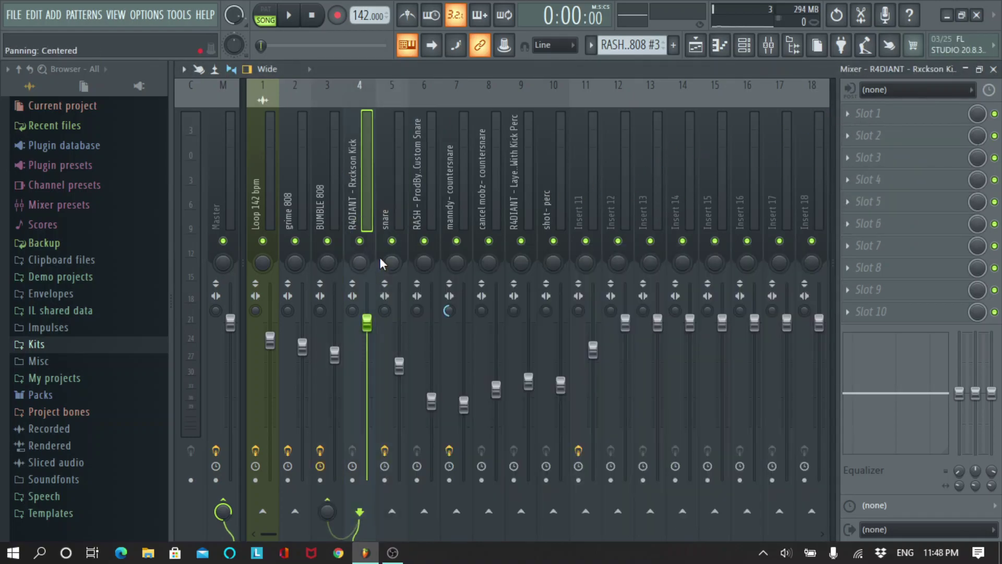
left_click(325, 203)
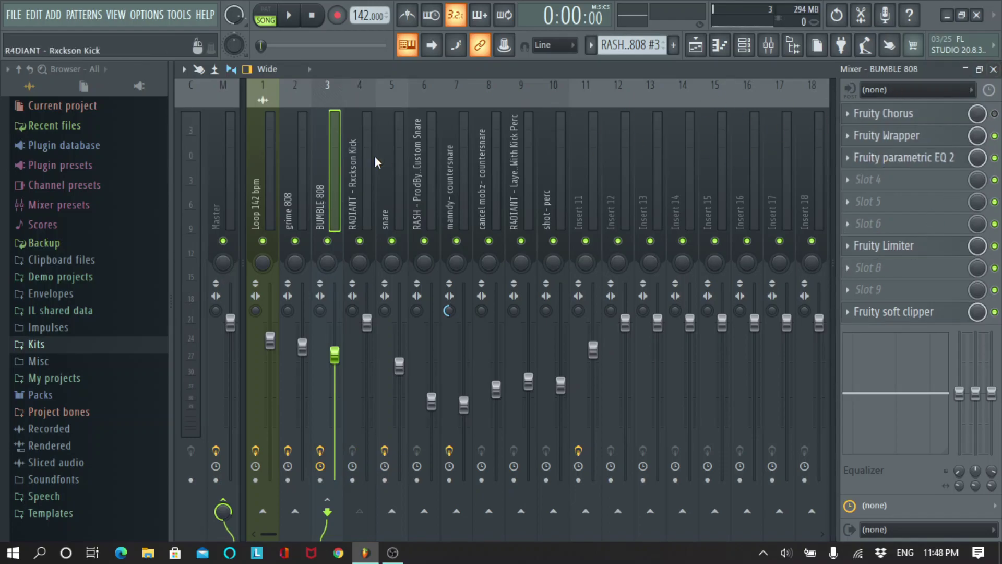
left_click(302, 225)
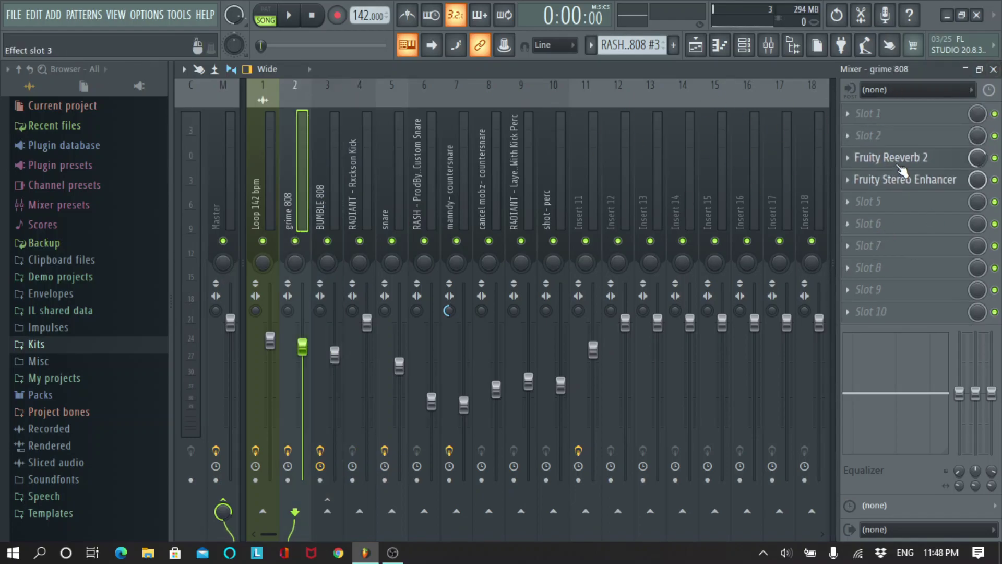
left_click(994, 70)
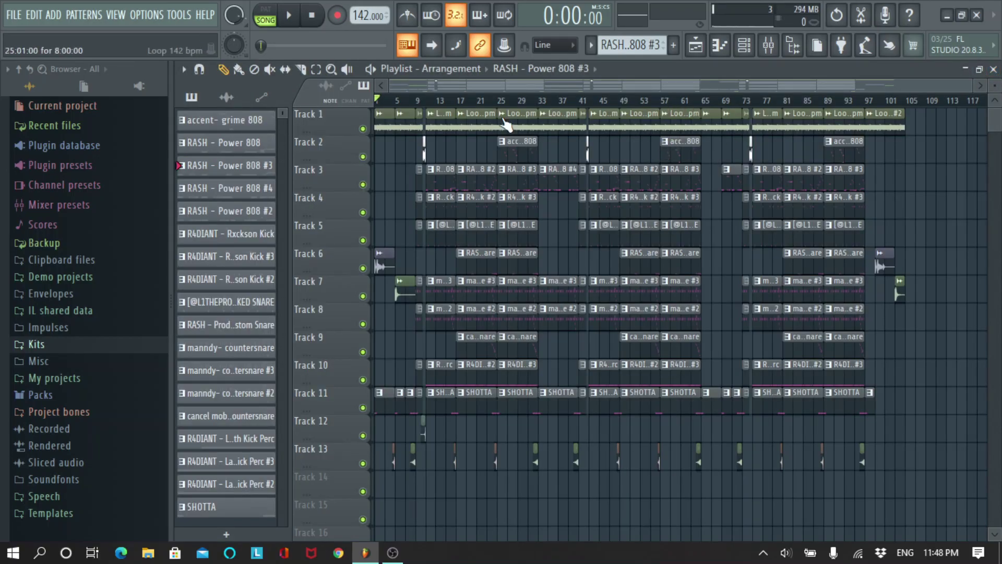
Look over the arrangement from the intro tags through the first drop, and save the project.
scroll(427, 102, "up", 3)
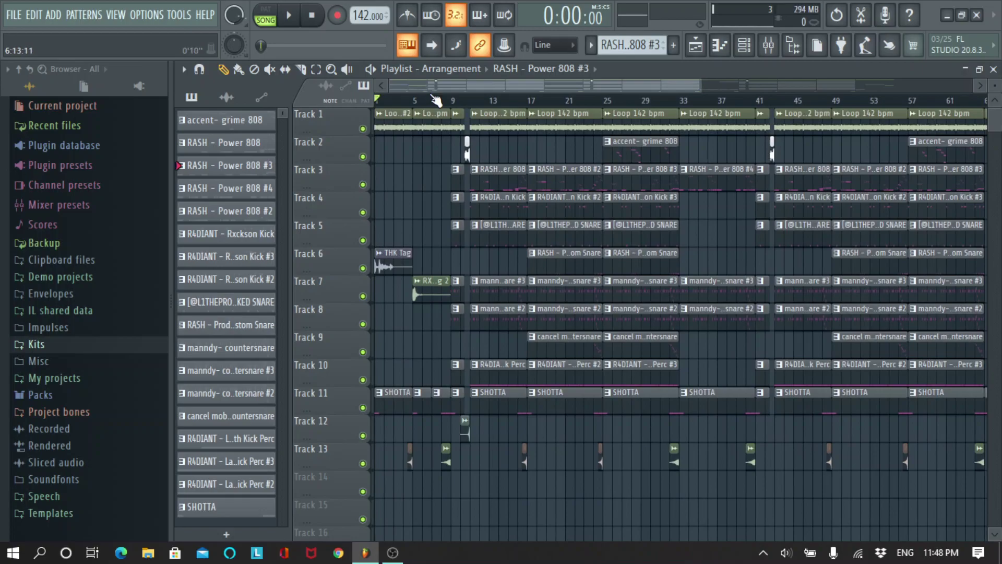
scroll(442, 104, "down", 3)
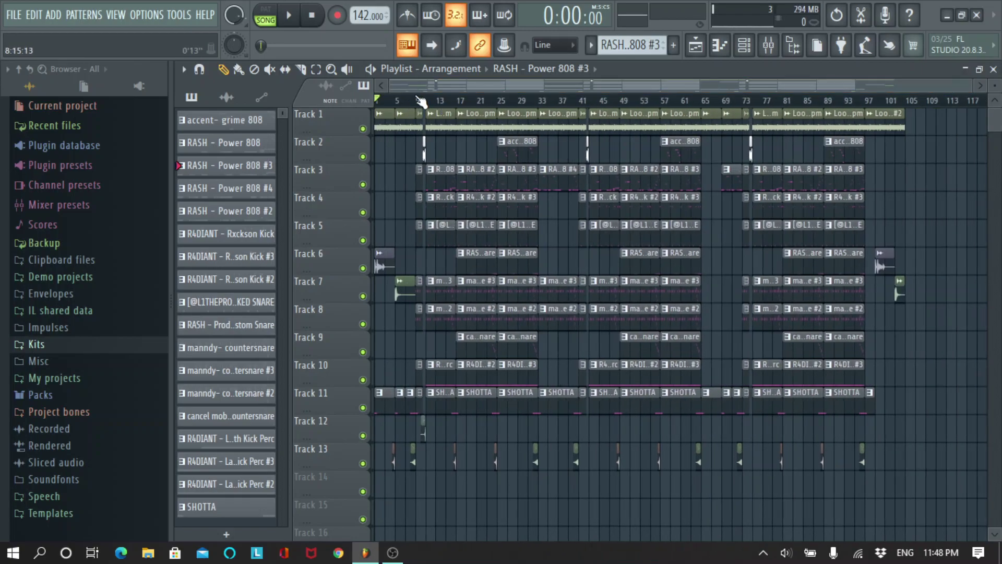
scroll(421, 100, "up", 5)
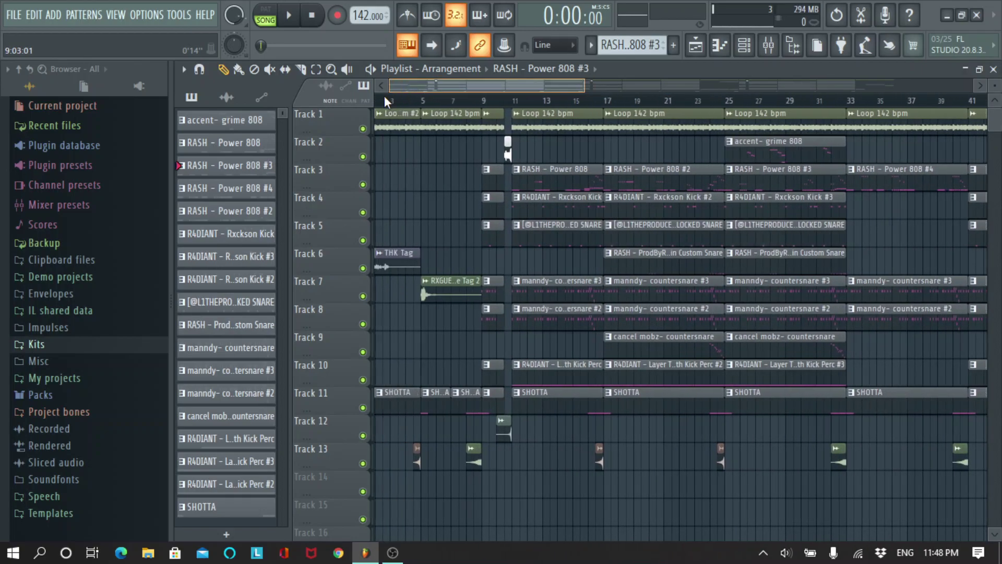
left_click(476, 100)
scroll(444, 103, "down", 4)
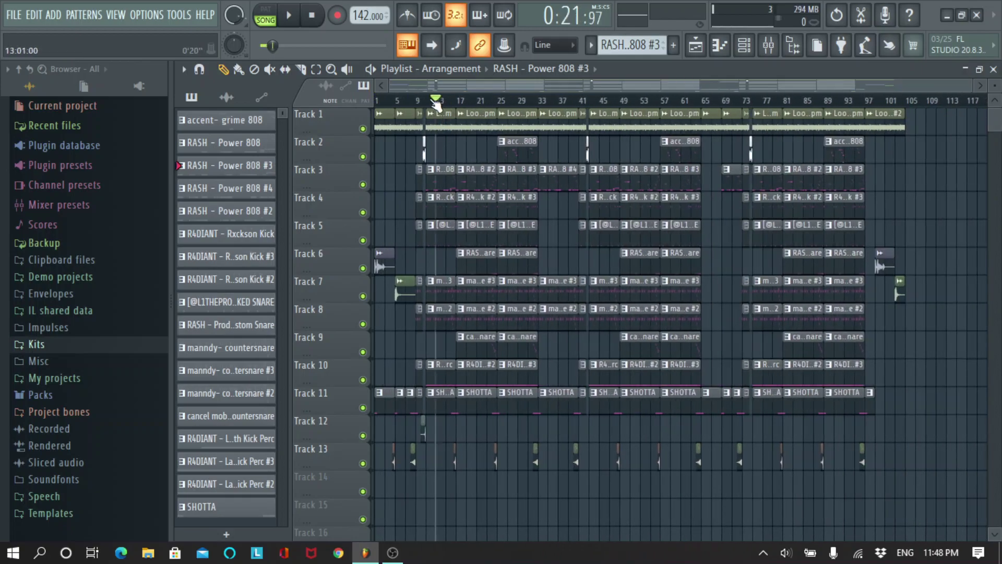
left_click(14, 15)
left_click(31, 82)
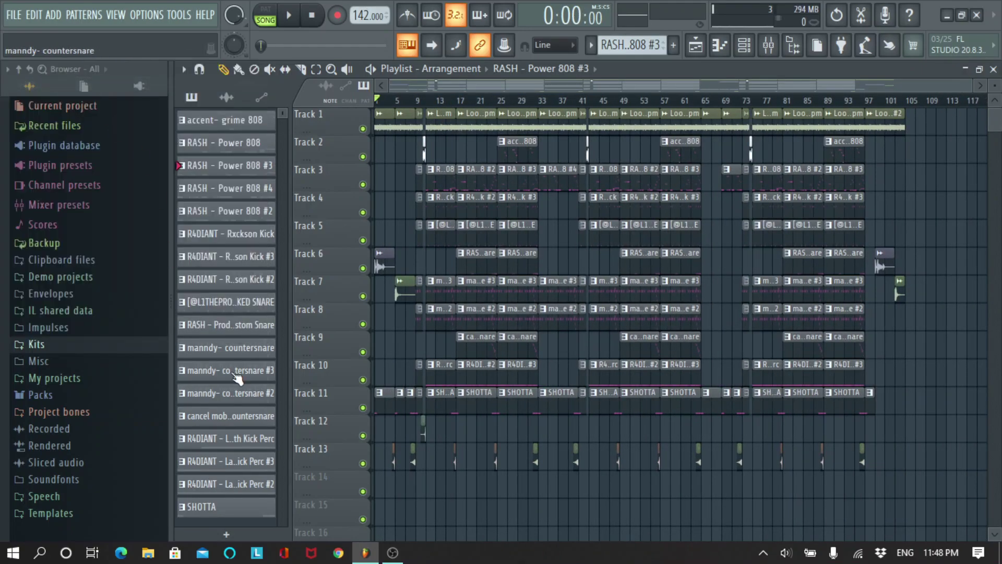
Switch to OBS, mute the Mic/Aux source in the audio mixer, and return to FL Studio.
left_click(392, 552)
left_click(706, 469)
scroll(706, 470, "down", 2)
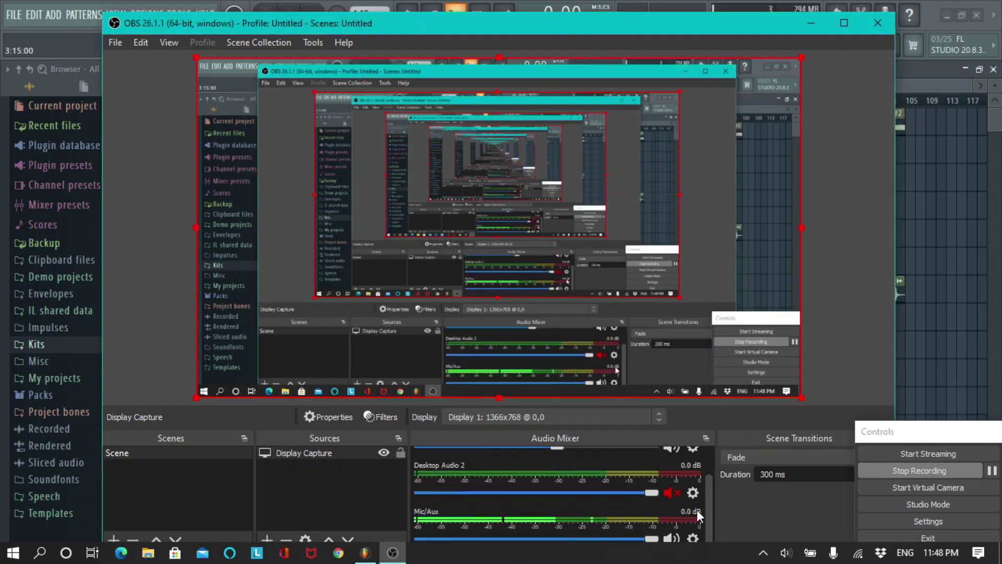
left_click_drag(686, 30, 682, 19)
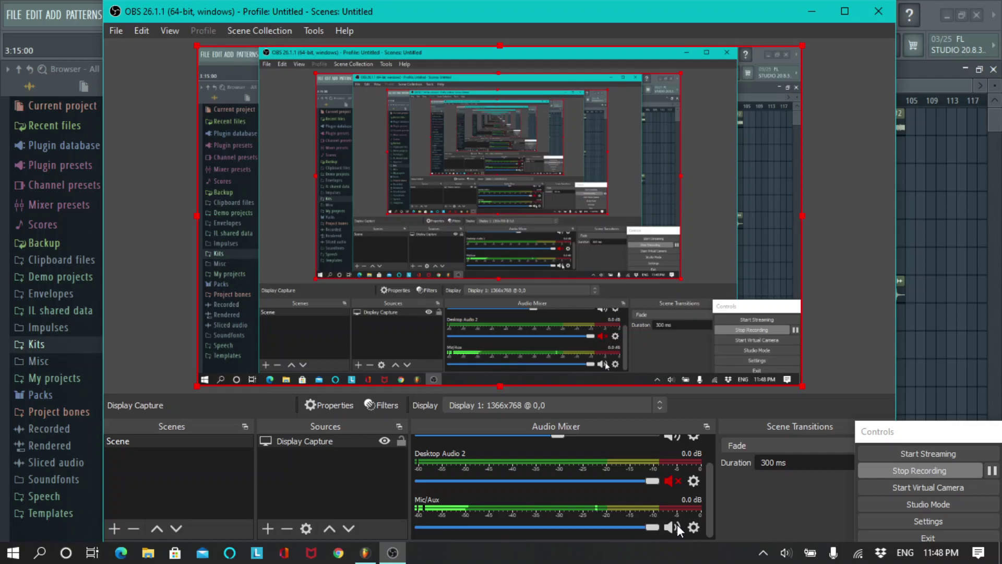
left_click(937, 217)
Play the beat from the start of the arrangement to about bar 57 and stop playback.
key("space")
left_click(13, 14)
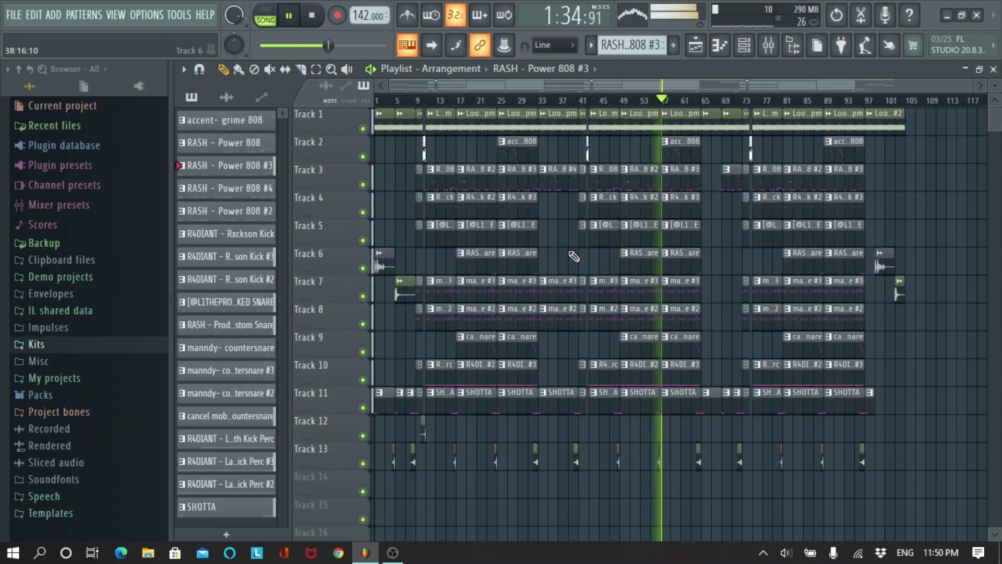
key("space")
Switch to OBS and unmute the Mic/Aux source in the audio mixer.
left_click(388, 555)
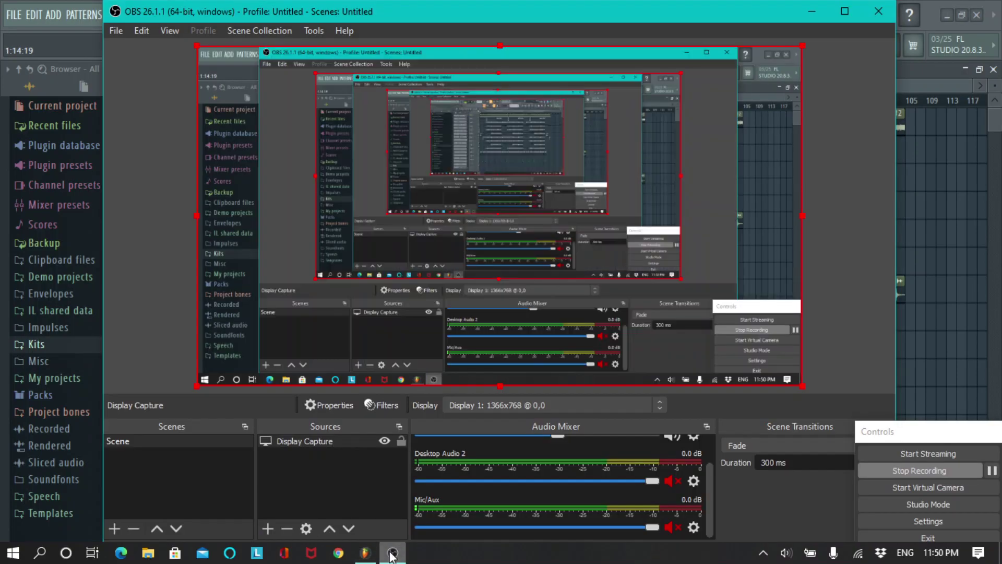
left_click(672, 528)
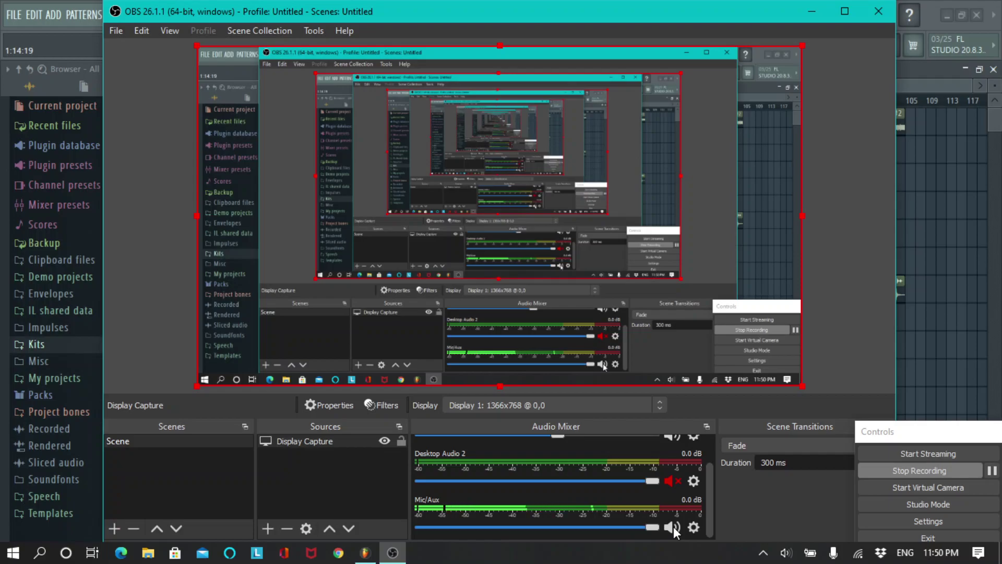
mouse_move(708, 488)
left_mouse_down()
mouse_move(703, 446)
mouse_move(719, 500)
left_mouse_up()
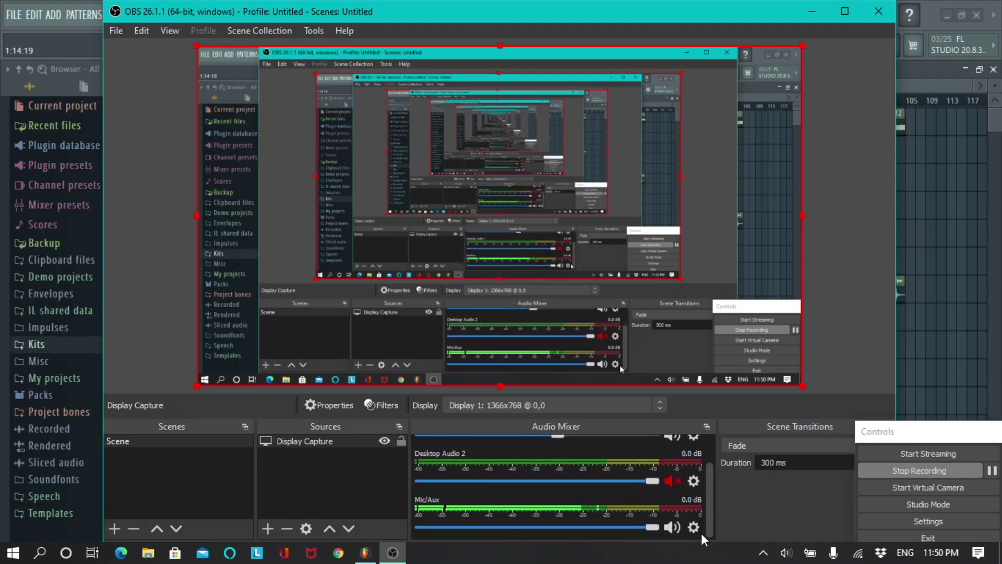
left_click(670, 527)
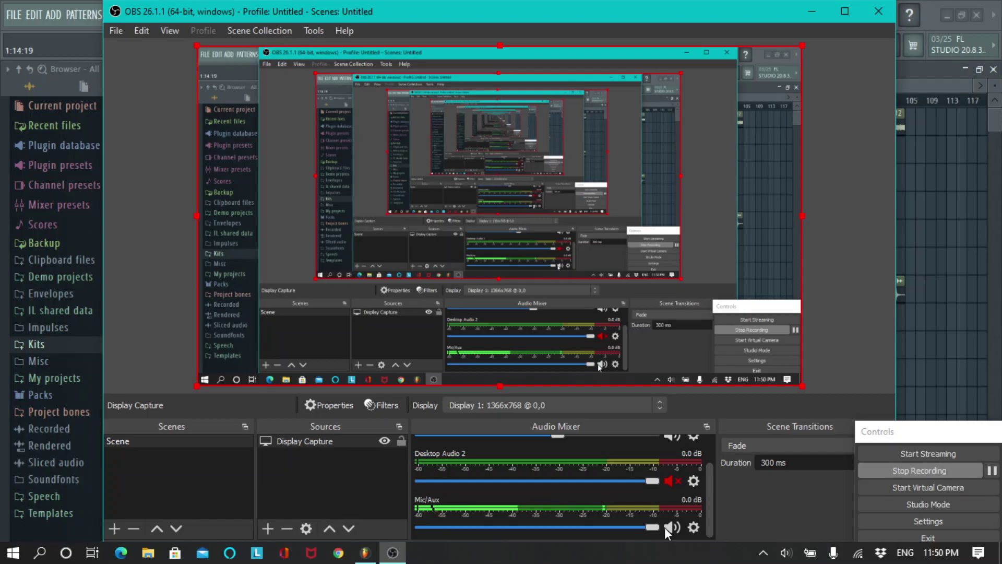